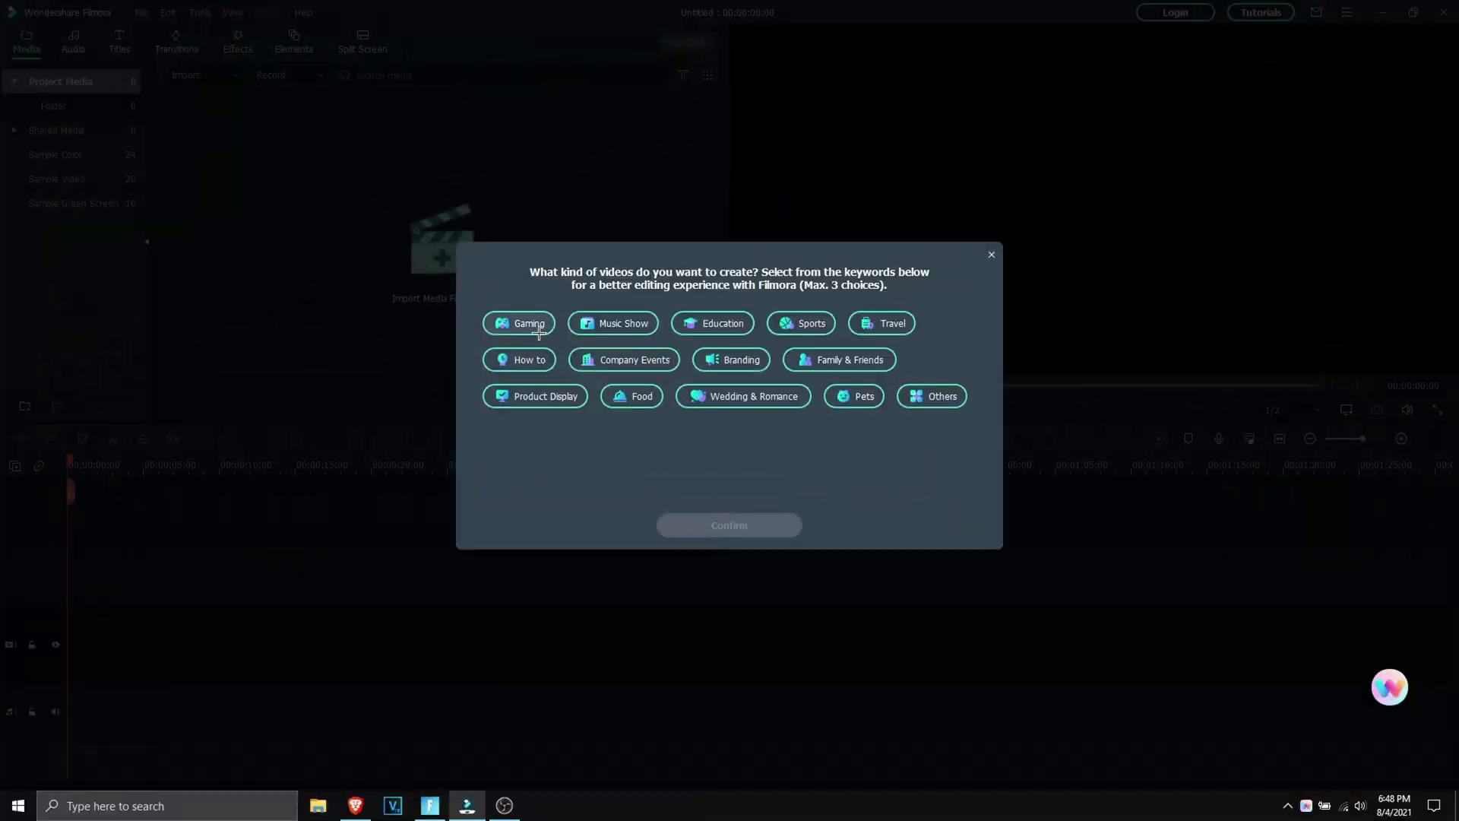
# - Choose Gaming as the video type and run the starter tutorial with the Boxing clip
pyautogui.click(539, 329)
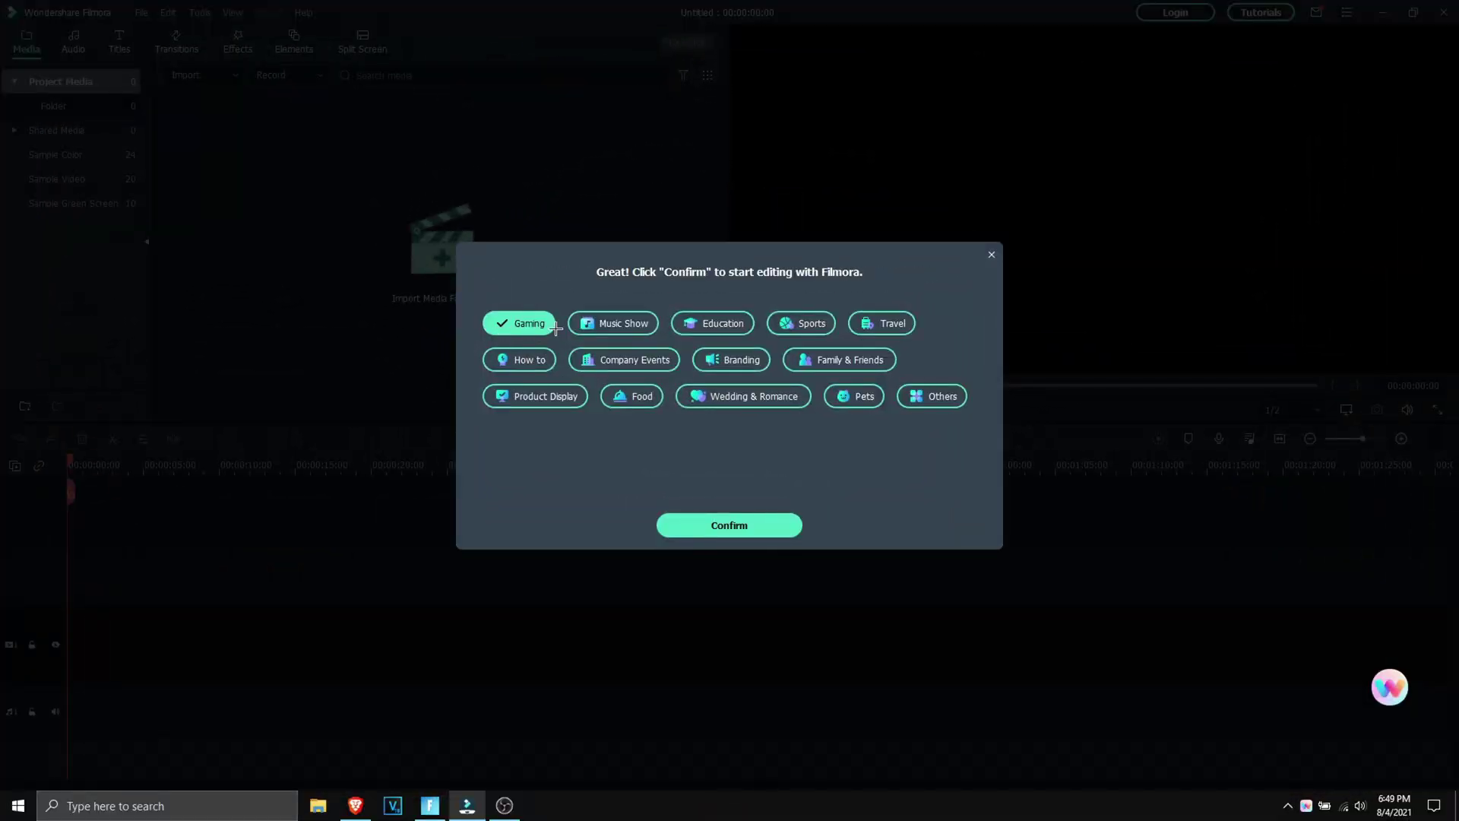
pyautogui.click(736, 524)
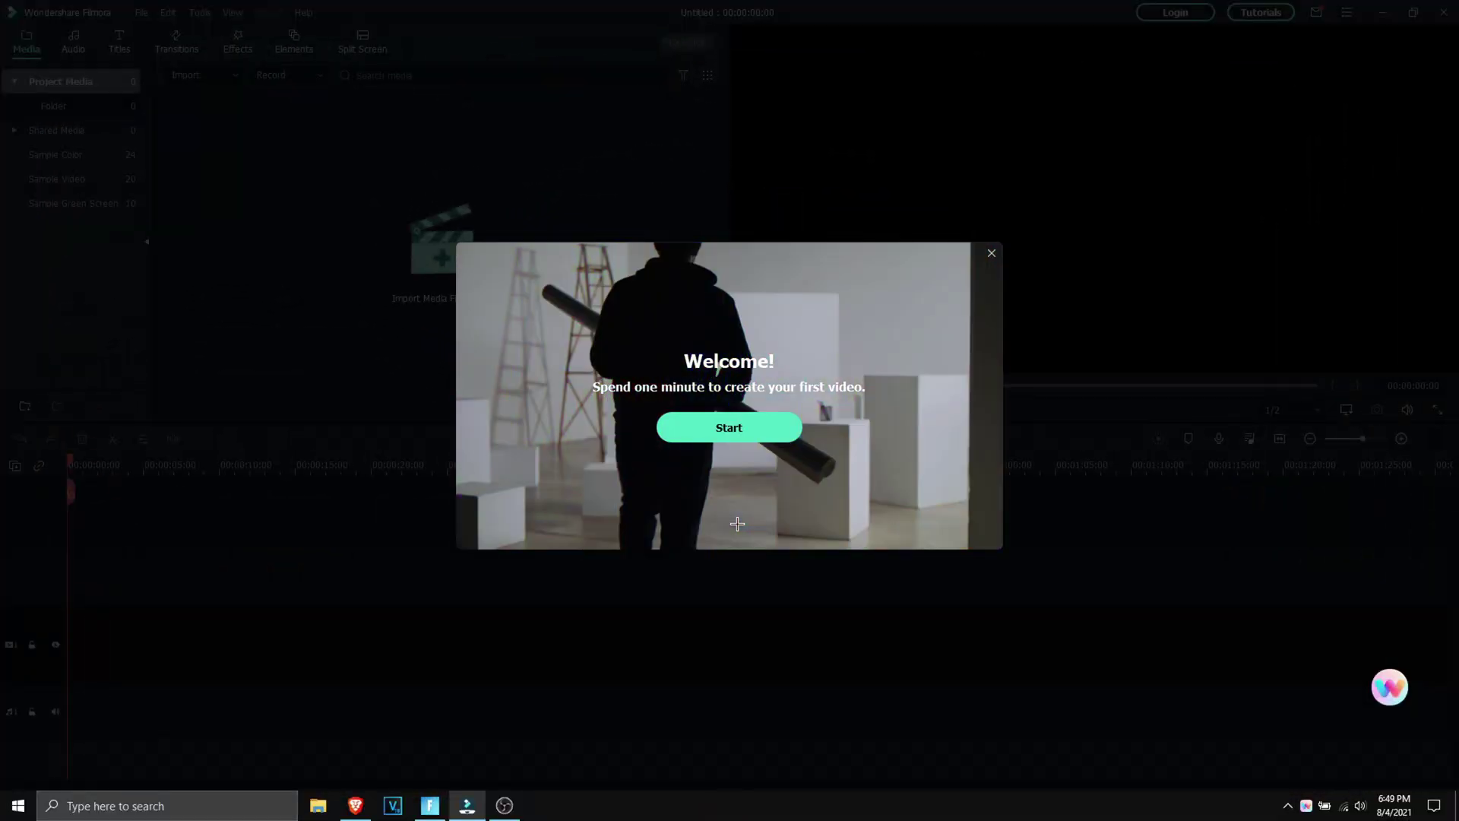
pyautogui.click(736, 427)
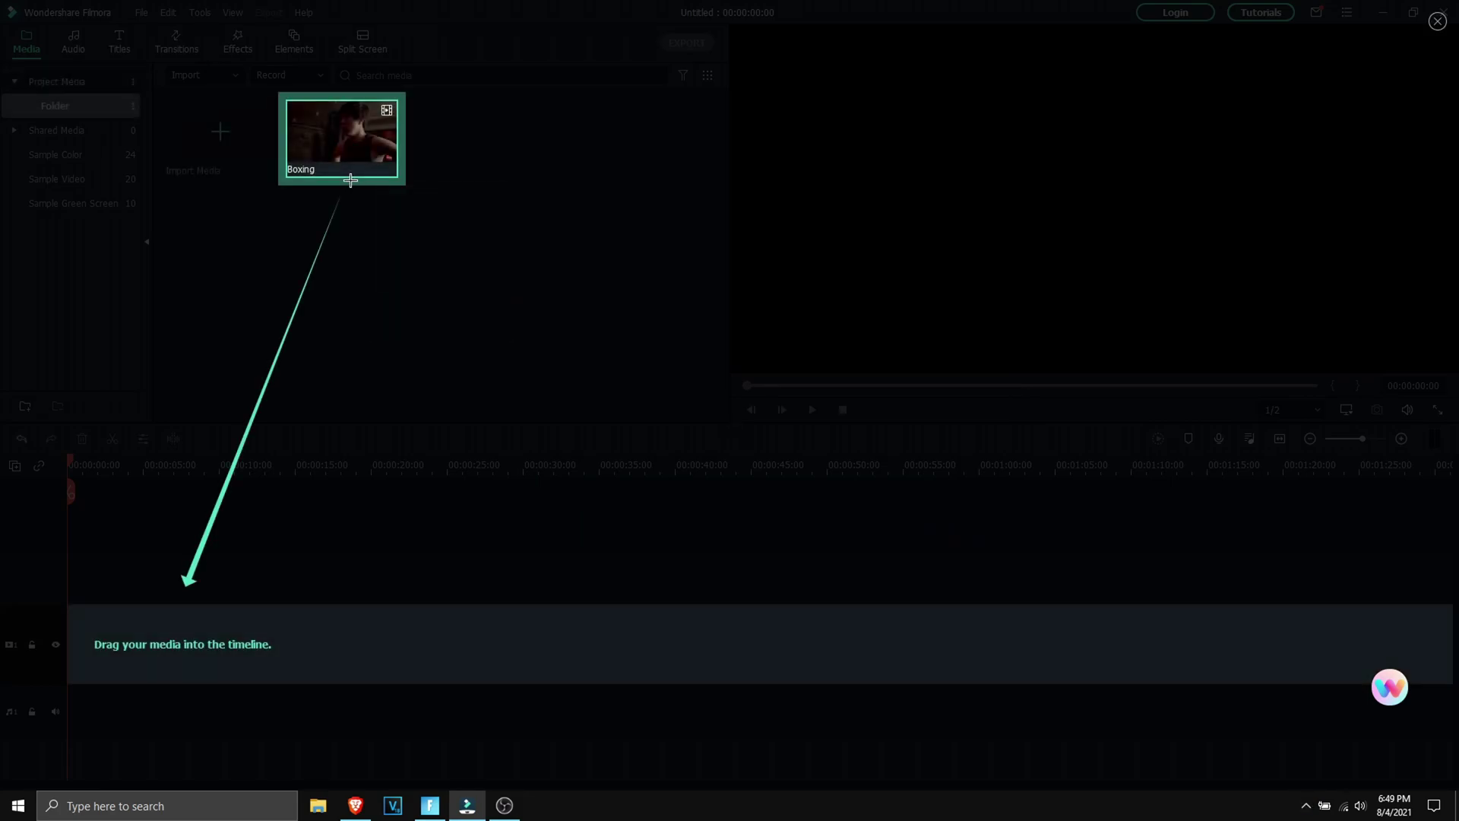
pyautogui.moveTo(258, 363); pyautogui.dragTo(97, 596)
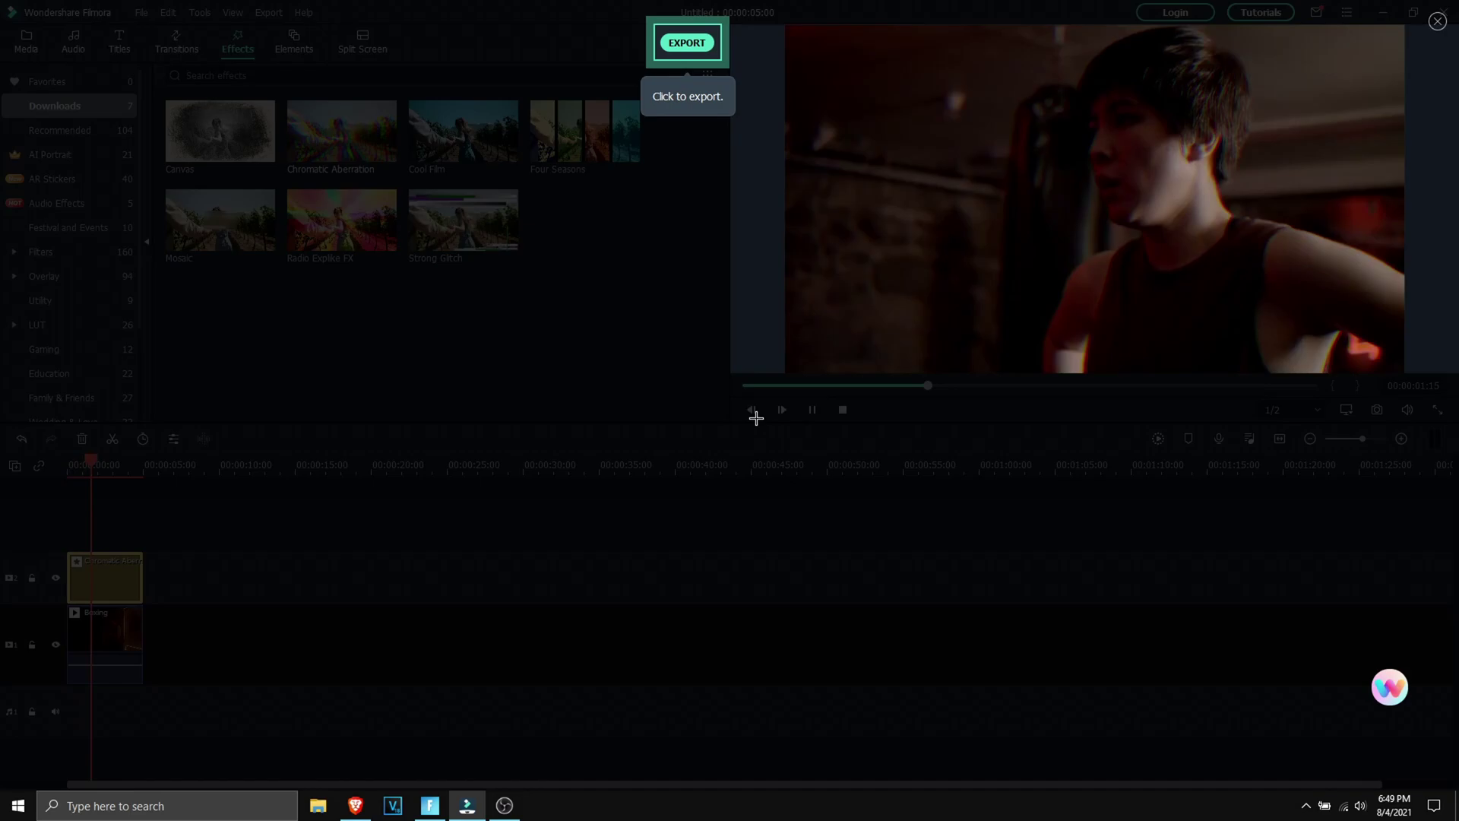
pyautogui.hotkey('ctrl', 'e')
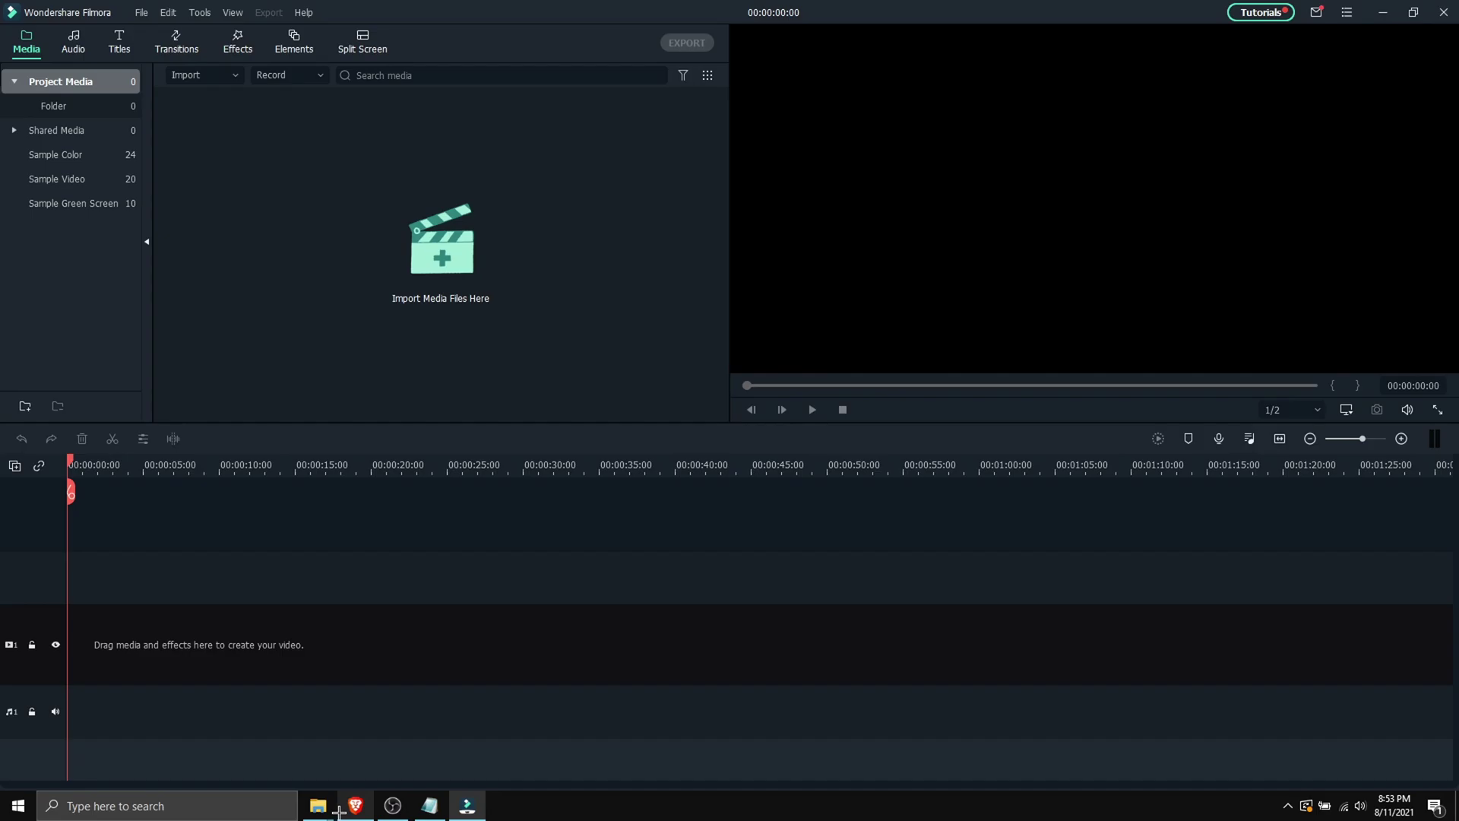
# - Import the Clix, Bugha and Dignal pt. 1 clips from the Filmora folder into project media
pyautogui.moveTo(318, 805)
pyautogui.click(456, 732)
pyautogui.keyDown('shift'); pyautogui.click(849, 426); pyautogui.keyUp('shift')
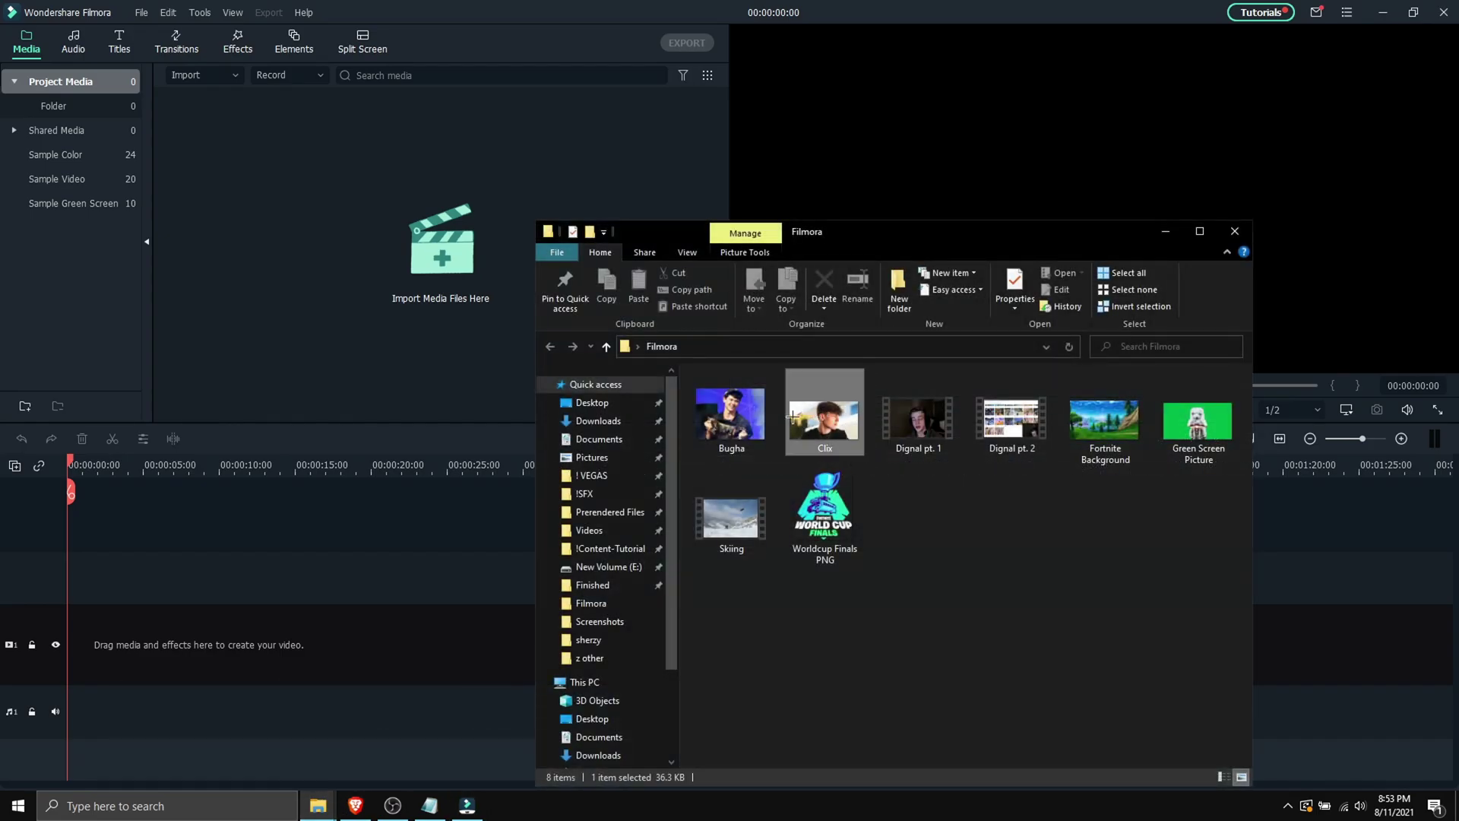
pyautogui.keyDown('shift'); pyautogui.click(920, 437); pyautogui.keyUp('shift')
pyautogui.moveTo(497, 266); pyautogui.dragTo(377, 254)
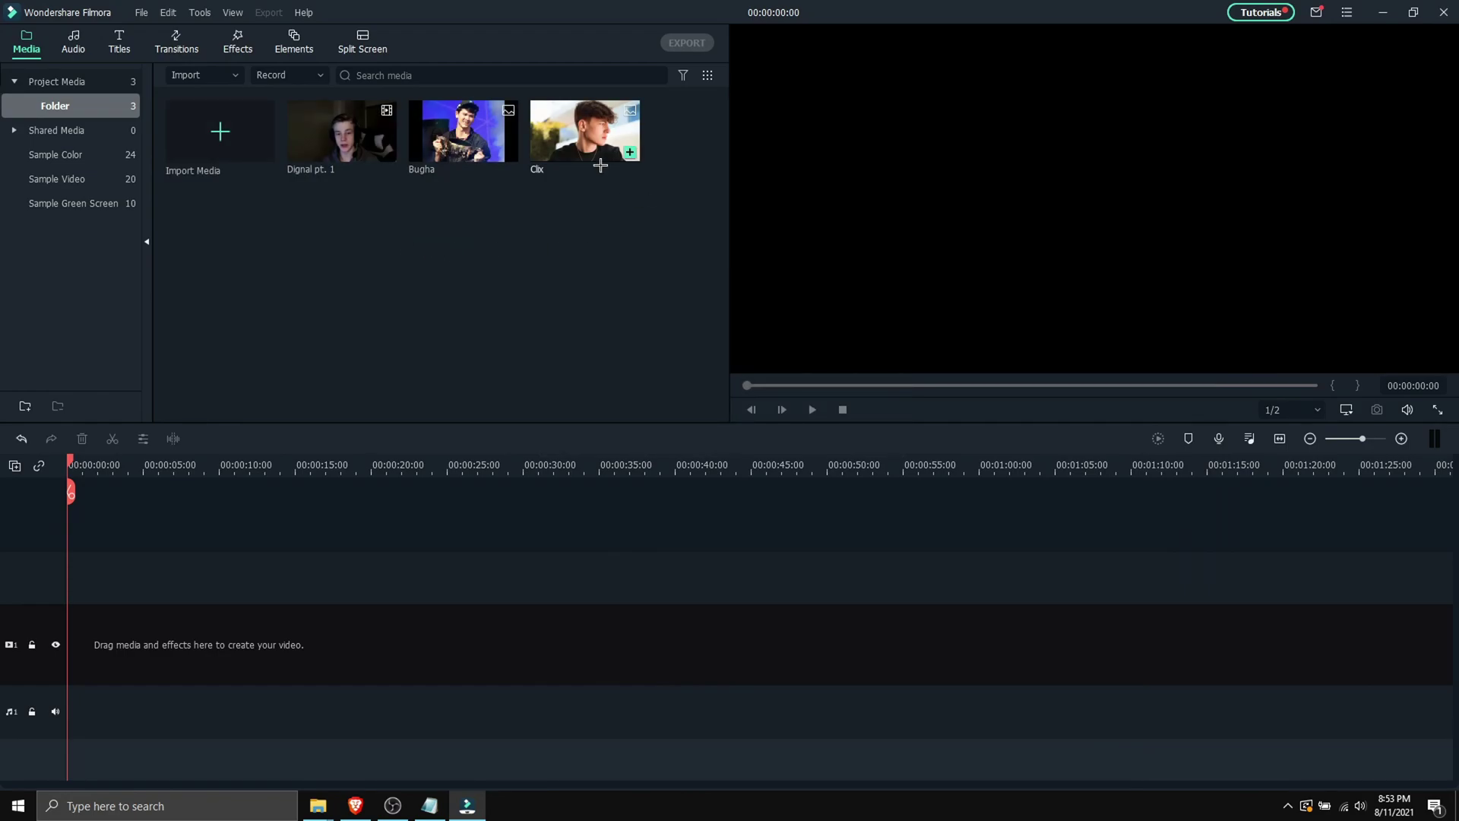
# - Place Clix, Bugha and Dignal pt. 1 in order on the video track and accept the settings prompt
pyautogui.moveTo(599, 162); pyautogui.dragTo(99, 643)
pyautogui.moveTo(454, 152); pyautogui.dragTo(202, 608)
pyautogui.moveTo(357, 152); pyautogui.dragTo(317, 667)
pyautogui.click(642, 431)
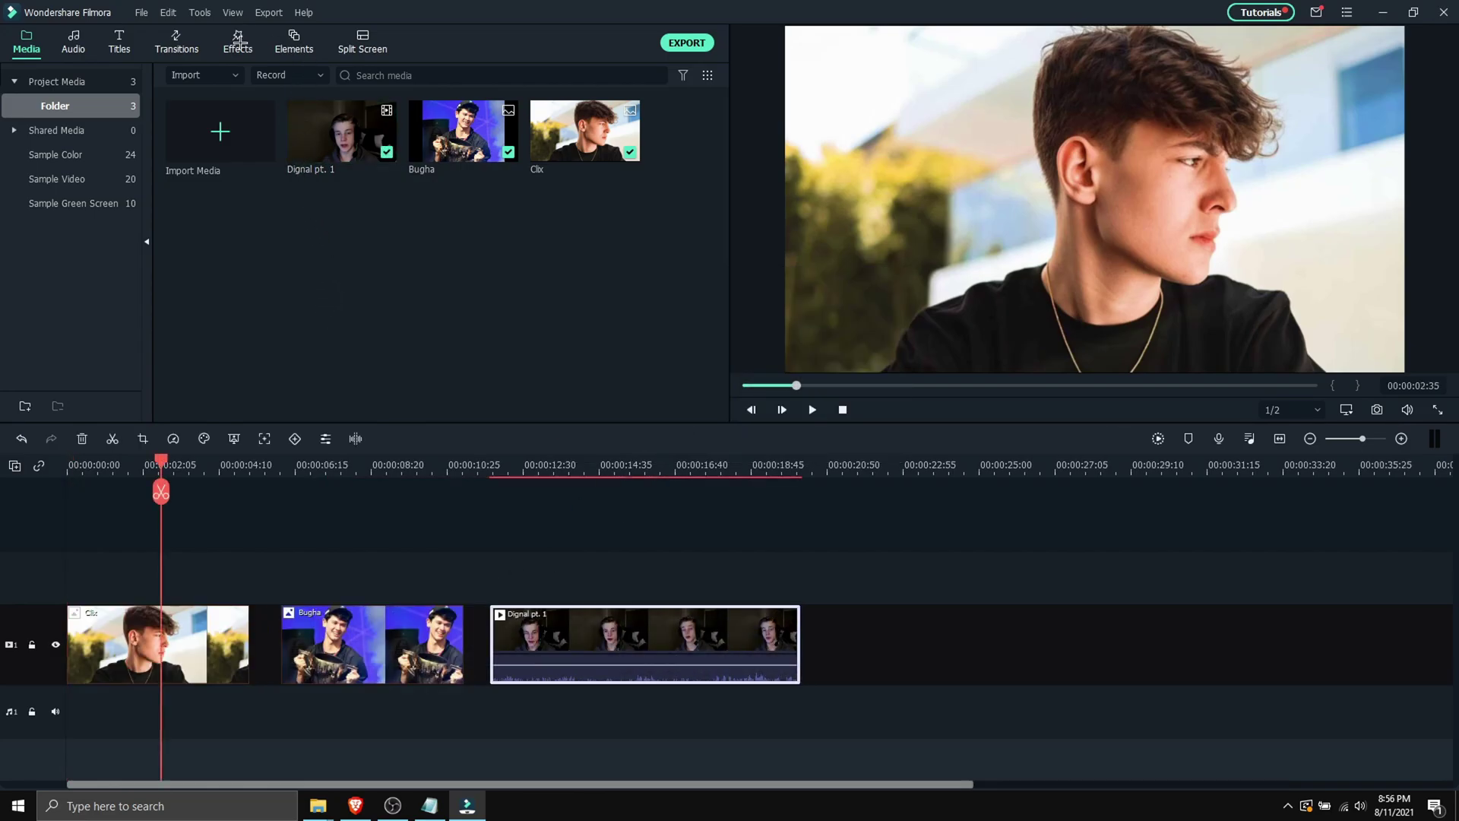
pyautogui.click(239, 41)
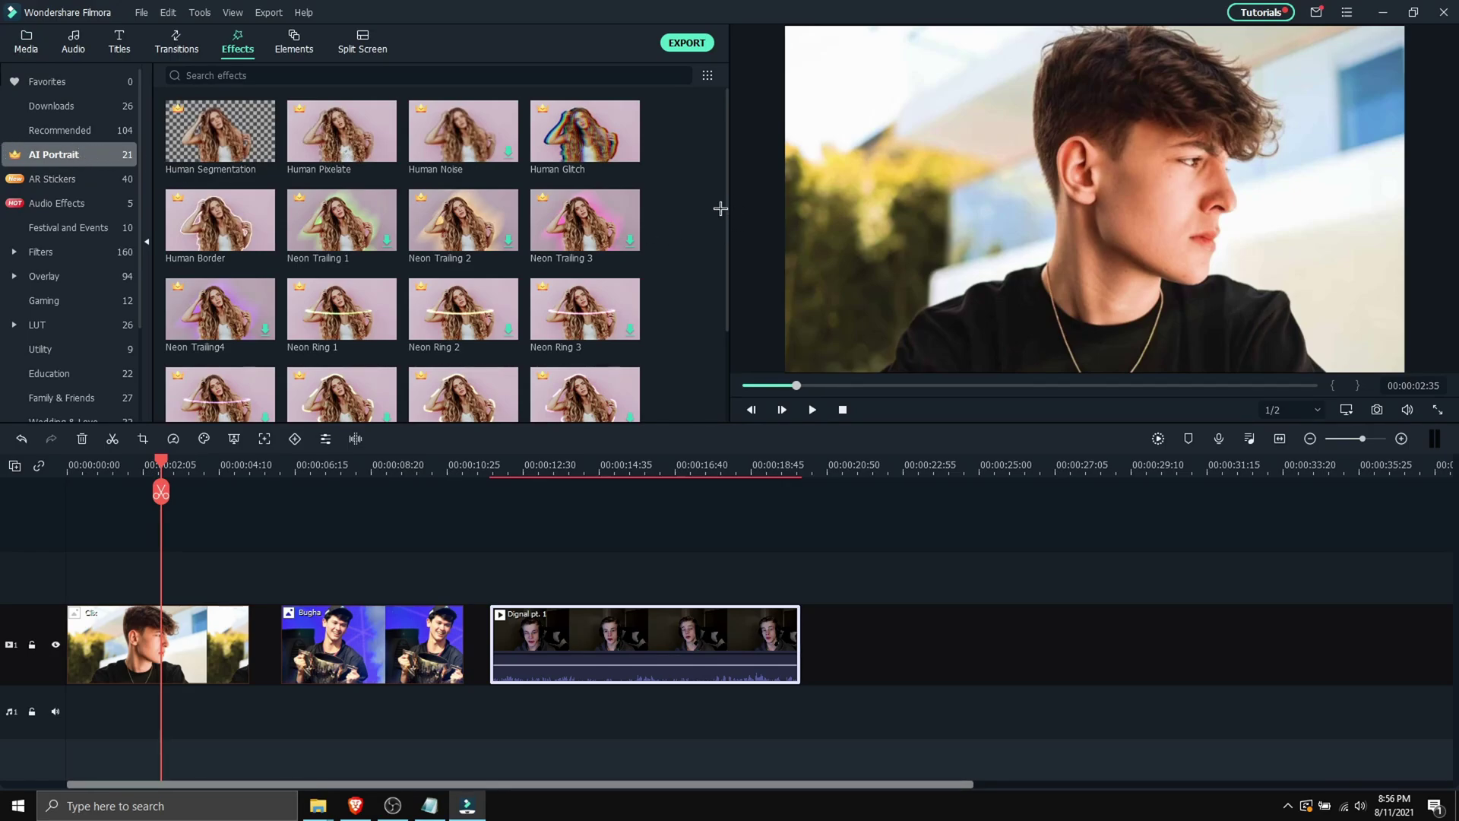
pyautogui.moveTo(723, 212); pyautogui.dragTo(746, 171)
pyautogui.moveTo(233, 159); pyautogui.dragTo(145, 647)
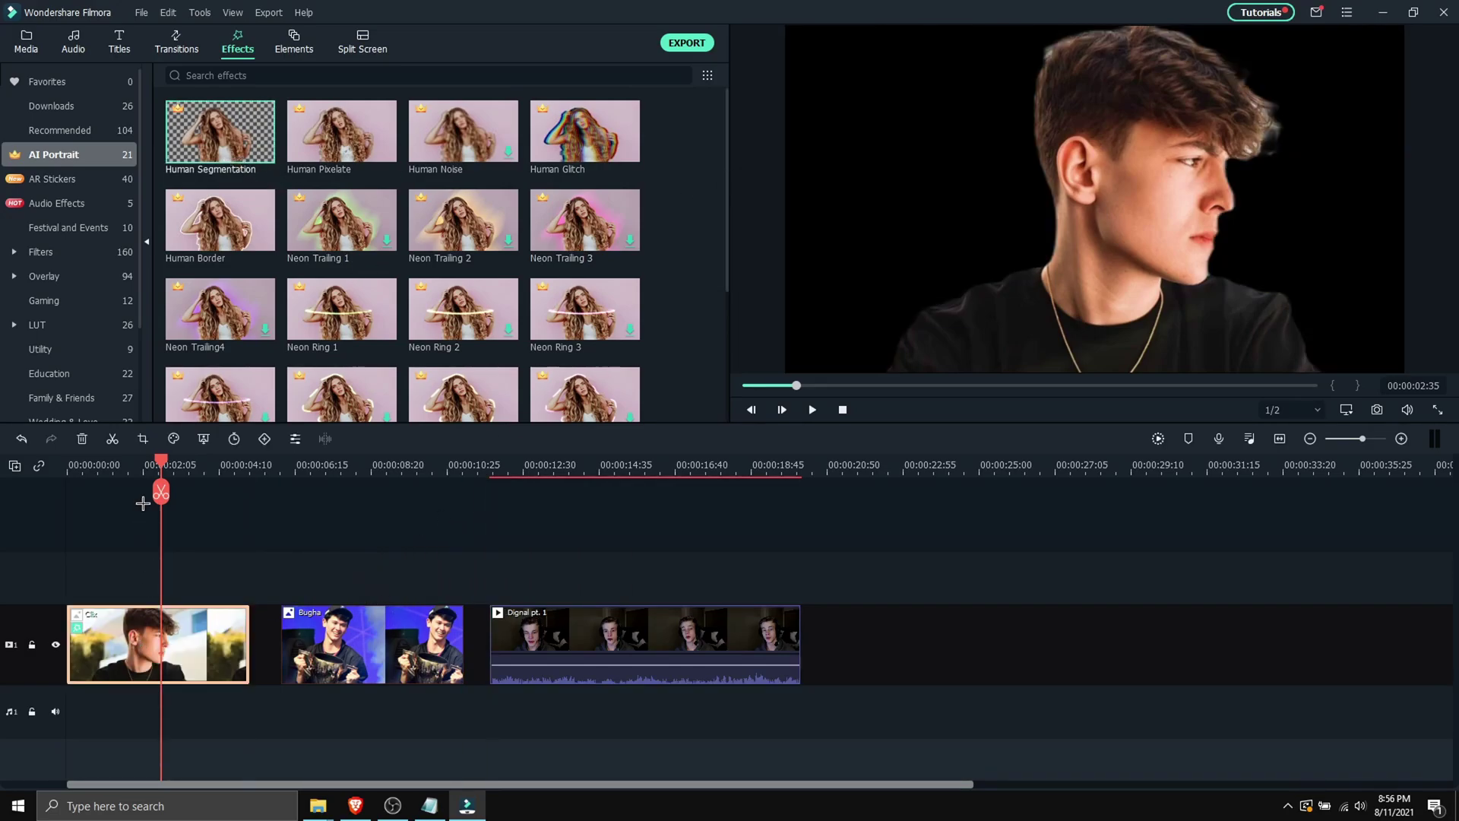
pyautogui.moveTo(160, 466)
pyautogui.mouseDown()
pyautogui.moveTo(99, 469)
pyautogui.moveTo(183, 465)
pyautogui.mouseUp()
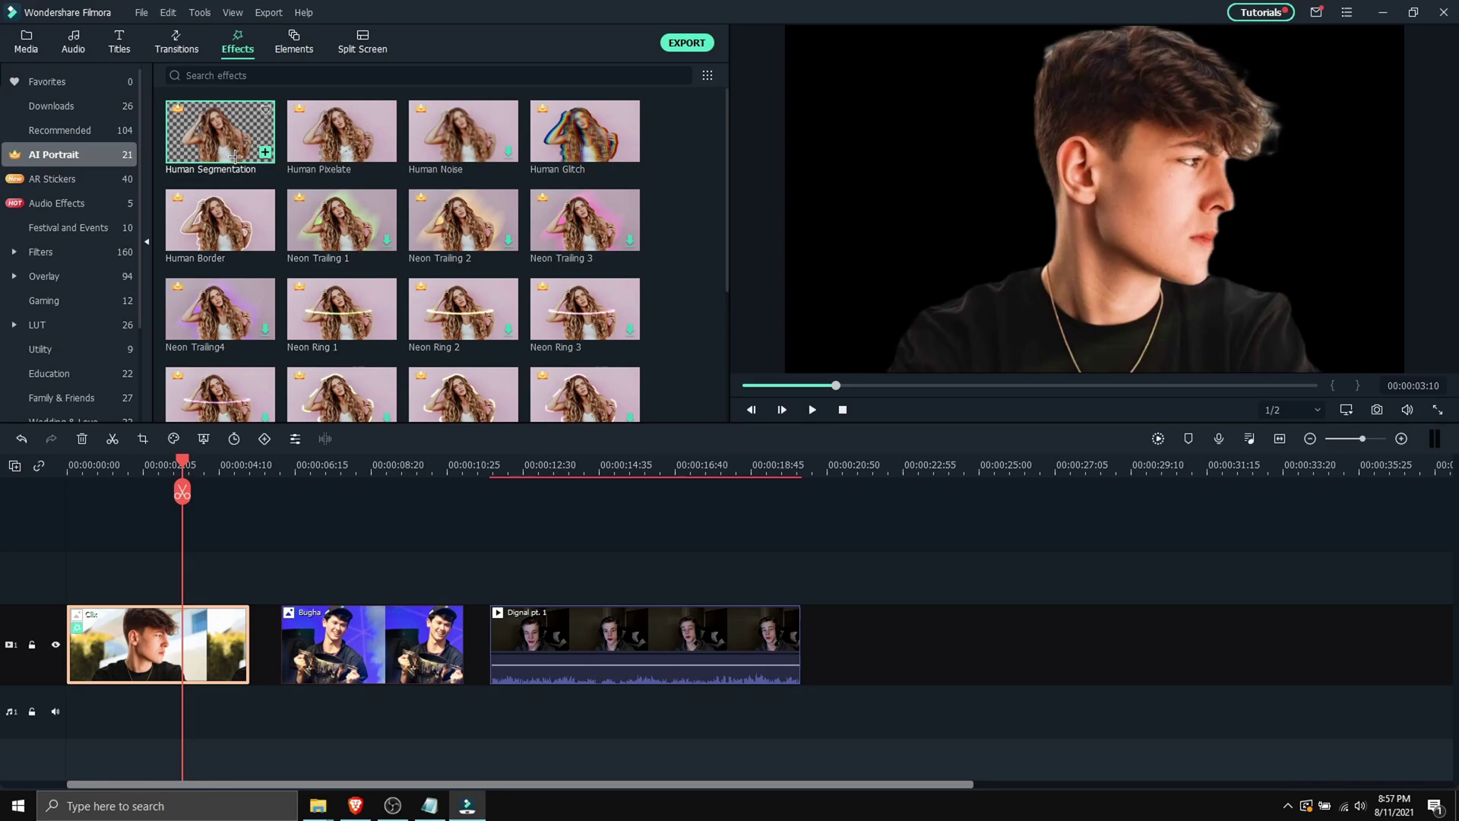
pyautogui.moveTo(585, 133); pyautogui.dragTo(176, 688)
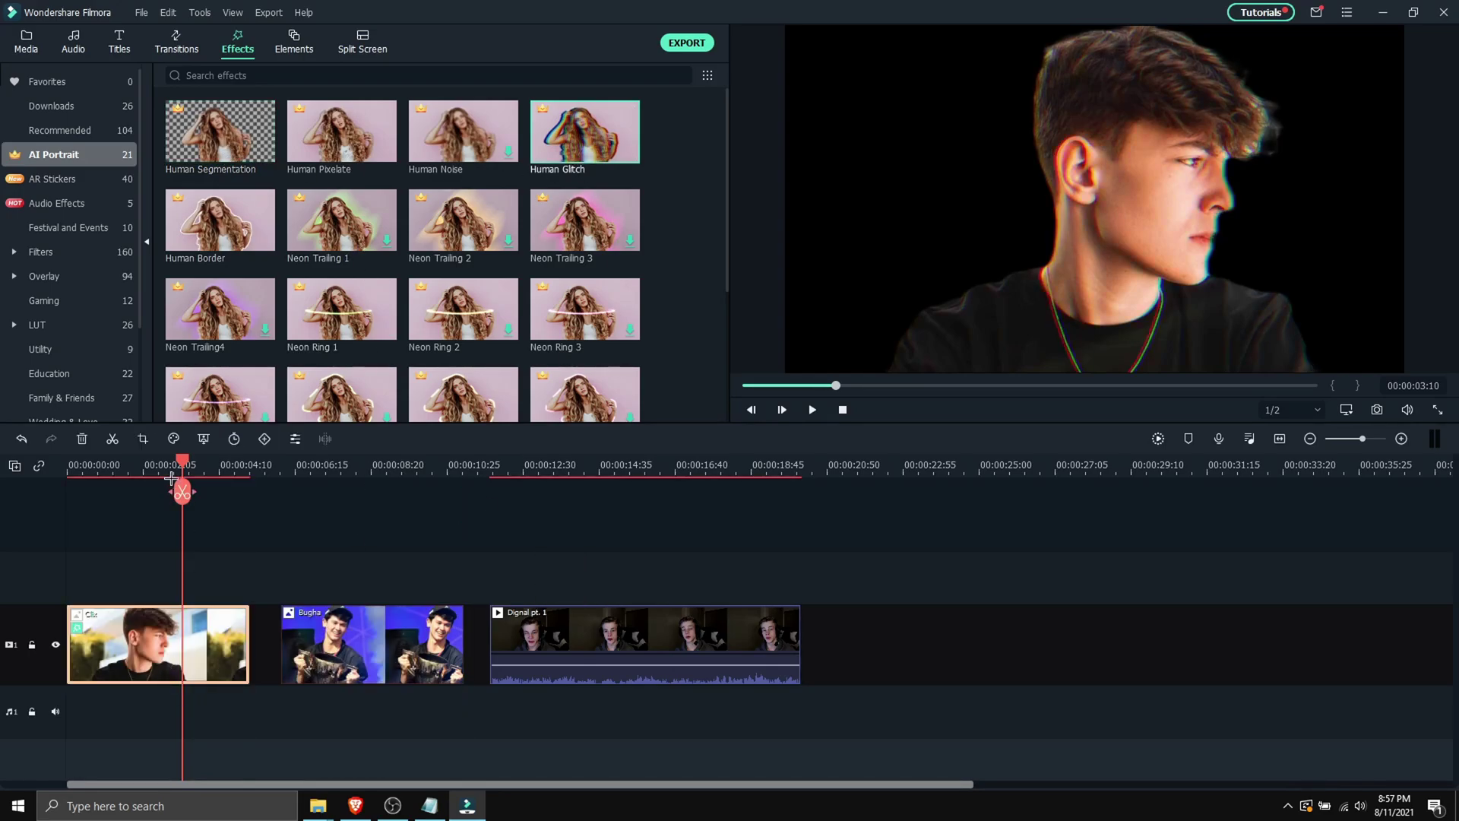
pyautogui.moveTo(171, 478); pyautogui.dragTo(85, 478)
pyautogui.press('space')
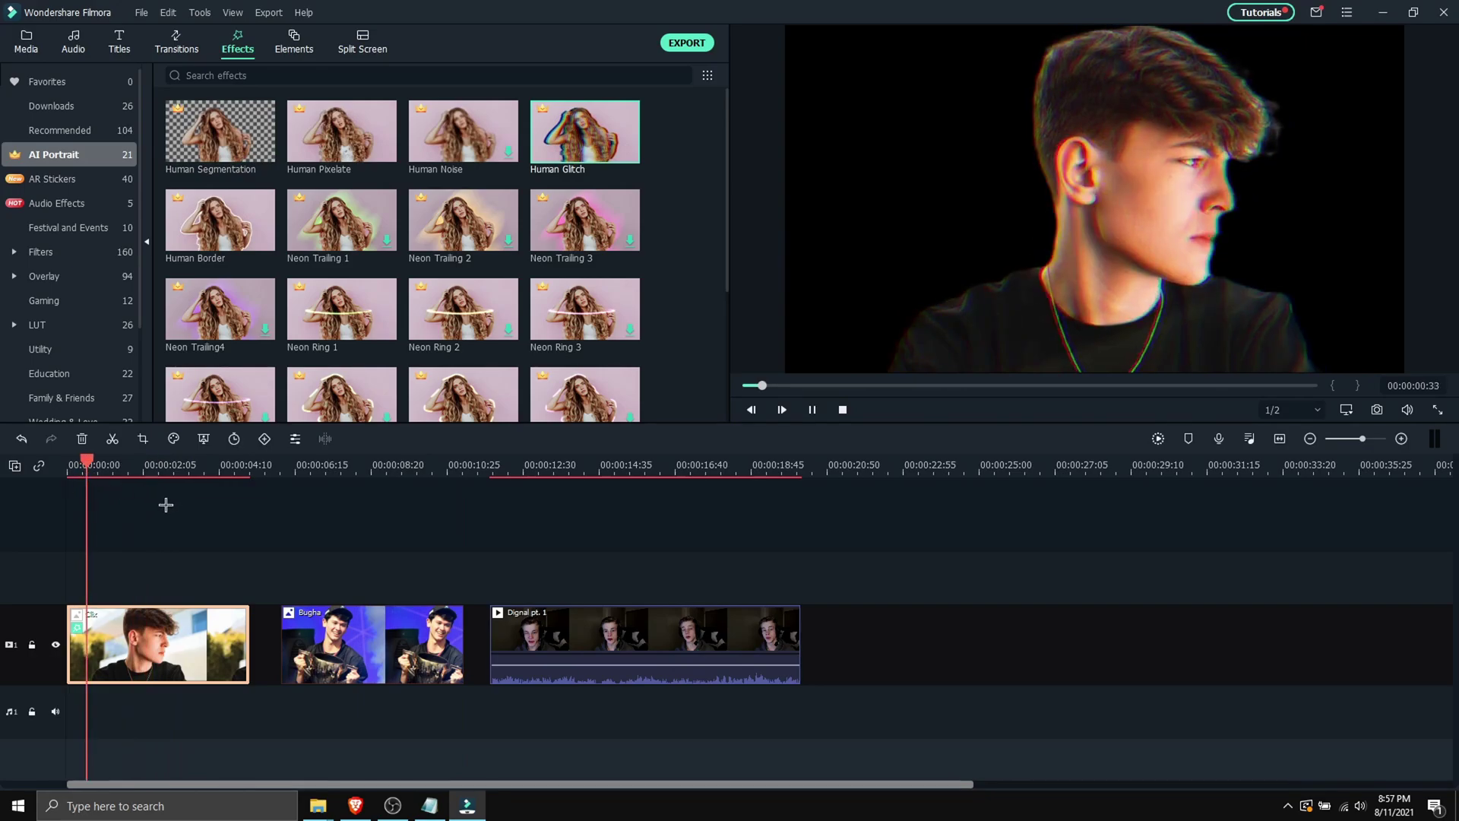
pyautogui.press('space')
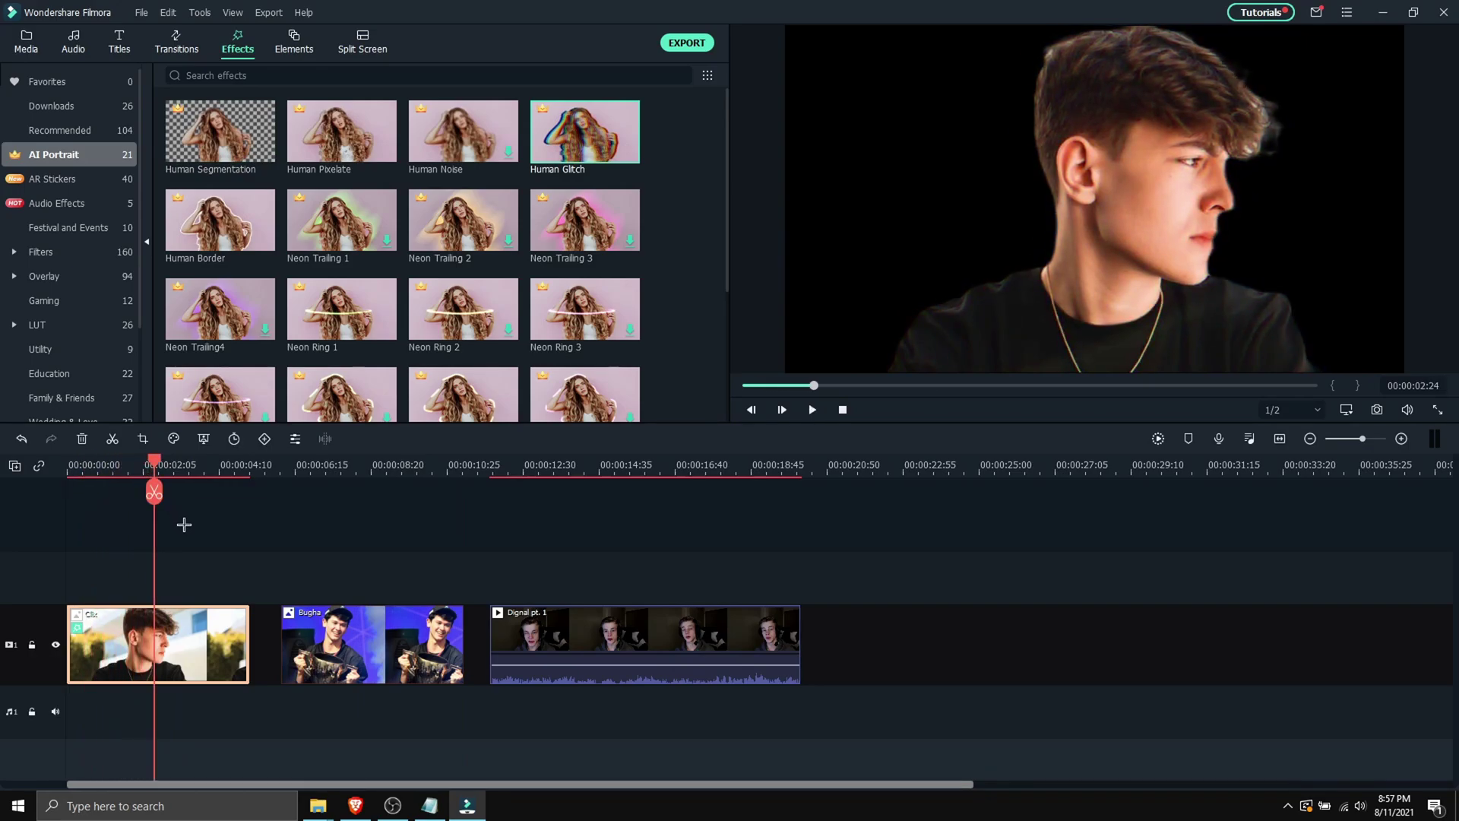
pyautogui.moveTo(154, 461); pyautogui.dragTo(545, 463)
pyautogui.hotkey('ctrl', 'z')
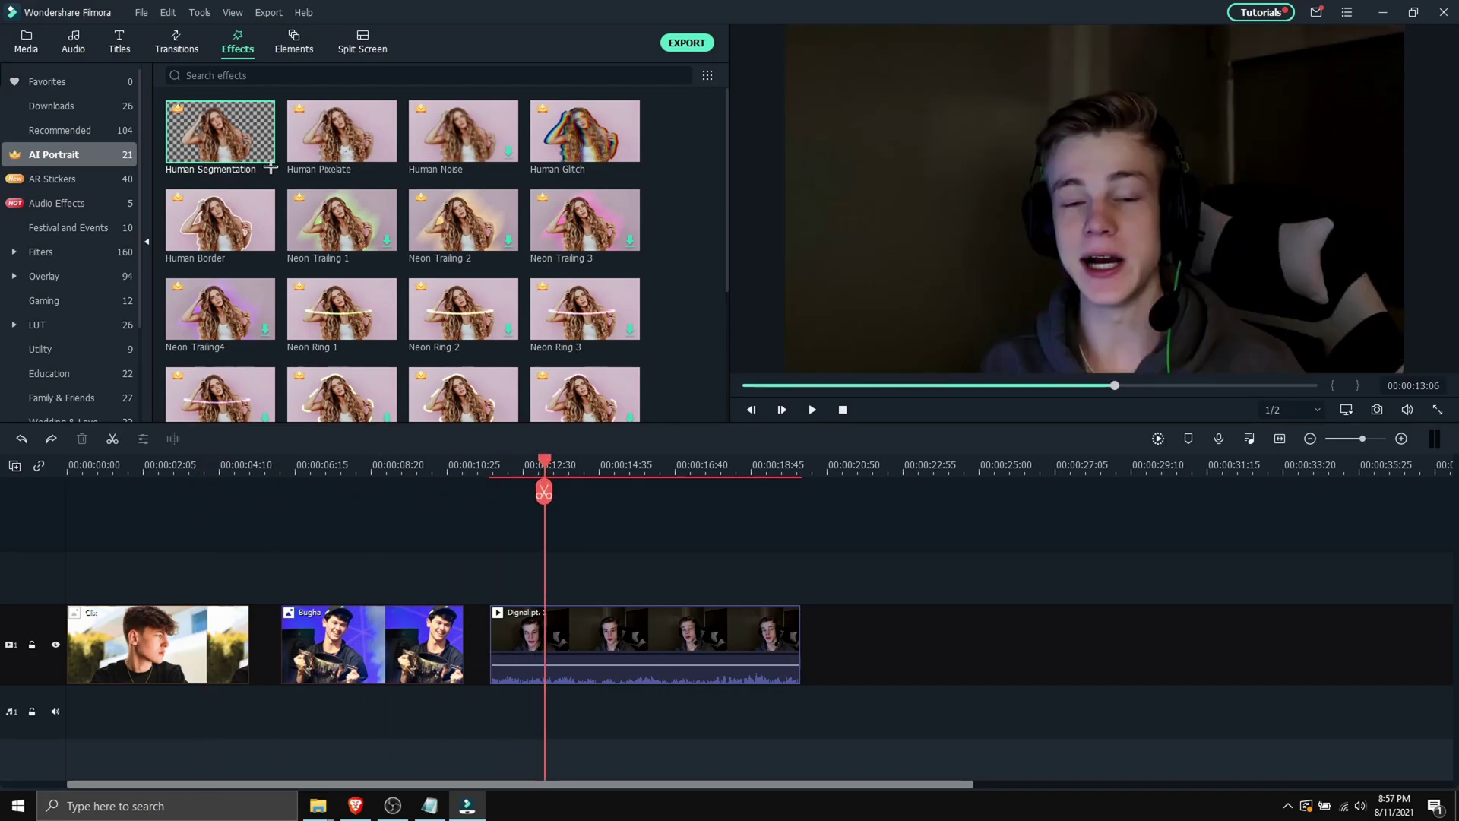
# - Apply Human Segmentation to the Dignal pt. 1 clip, then scrub and play it to check the cut-out
pyautogui.moveTo(278, 162); pyautogui.dragTo(585, 628)
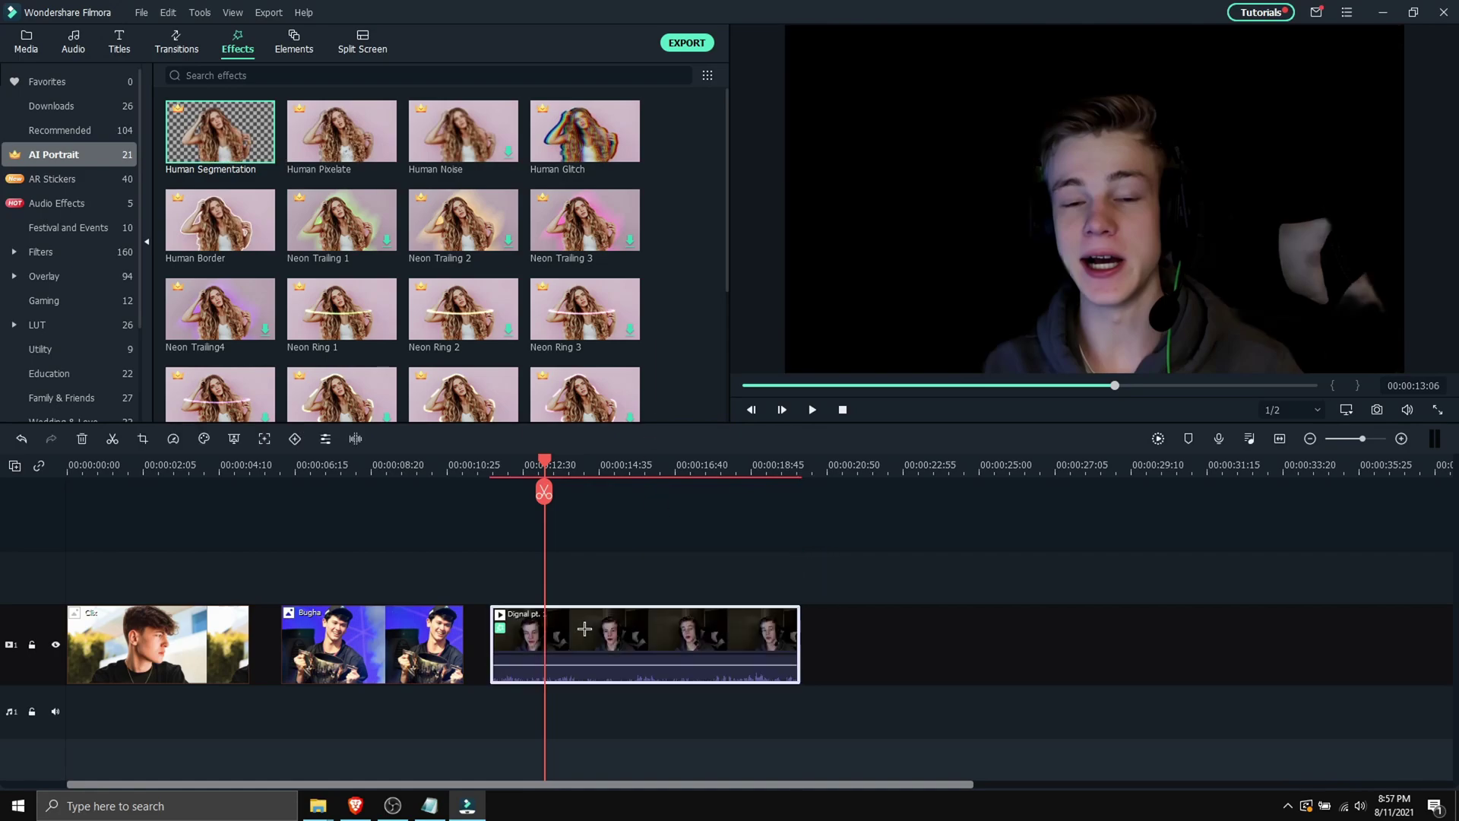
pyautogui.moveTo(546, 460)
pyautogui.mouseDown()
pyautogui.moveTo(662, 460)
pyautogui.moveTo(539, 456)
pyautogui.mouseUp()
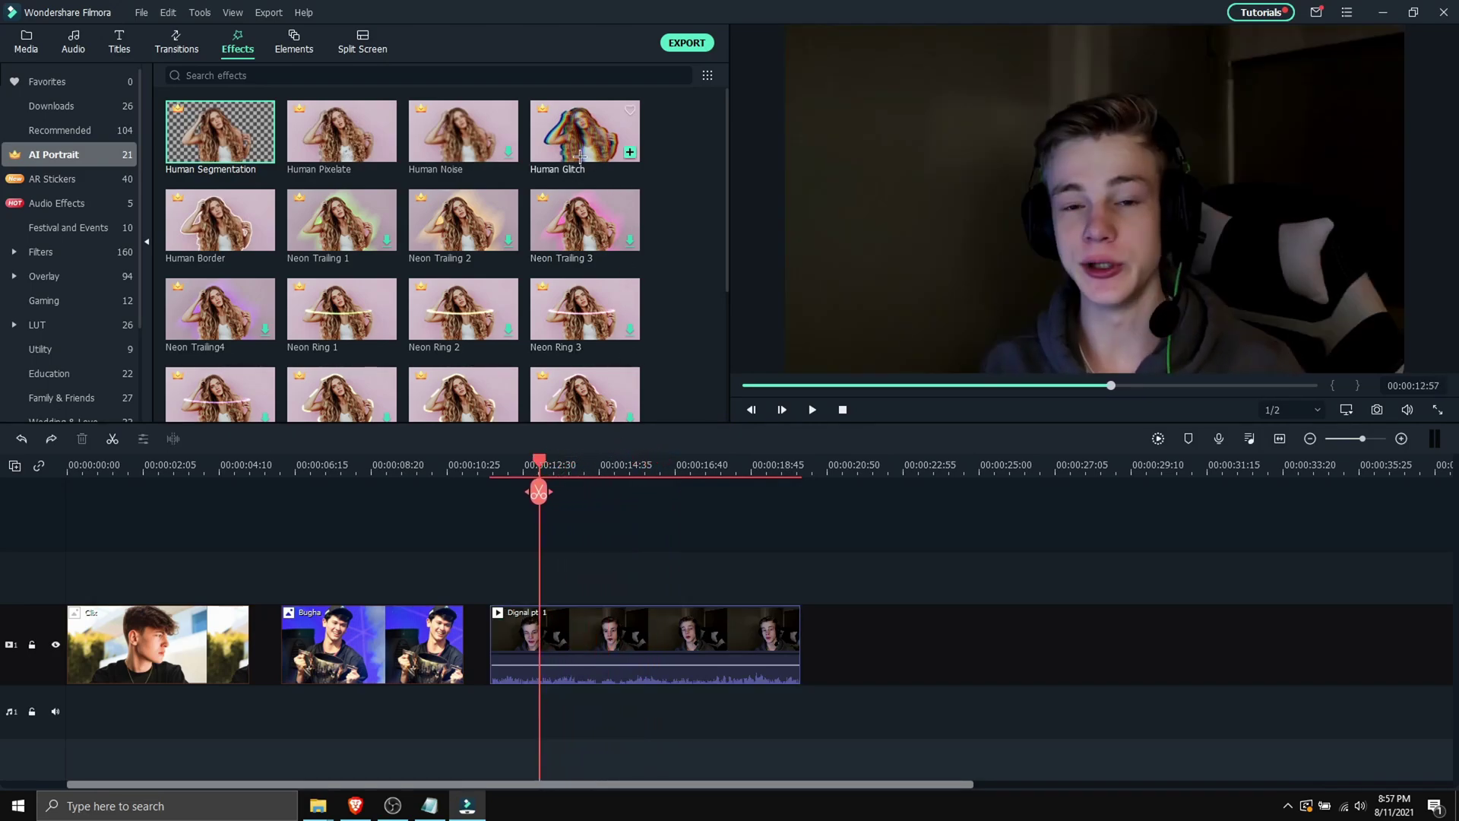
pyautogui.moveTo(541, 456); pyautogui.dragTo(501, 456)
pyautogui.press('space')
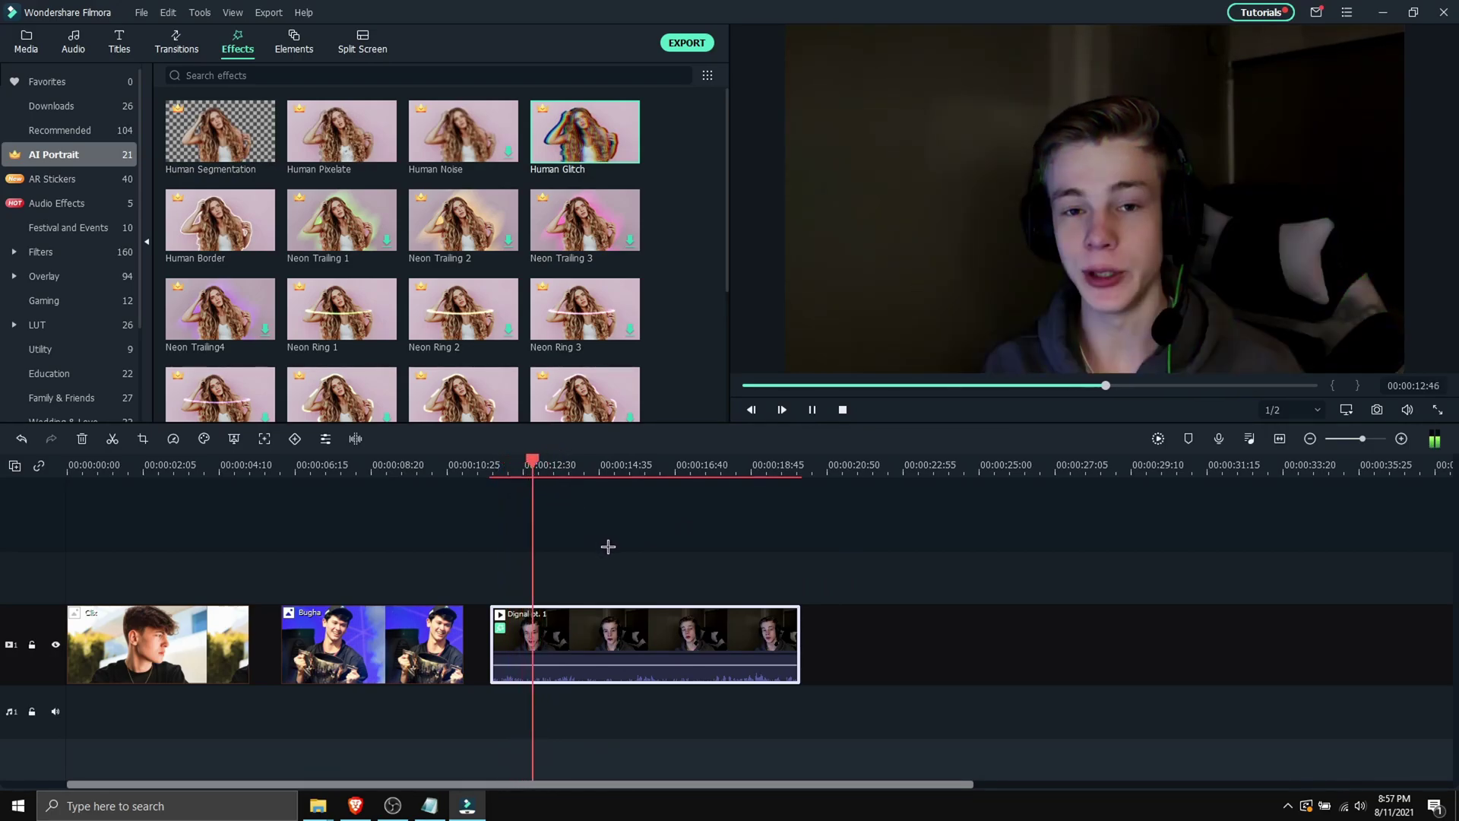
pyautogui.press('space')
pyautogui.moveTo(551, 460); pyautogui.dragTo(586, 460)
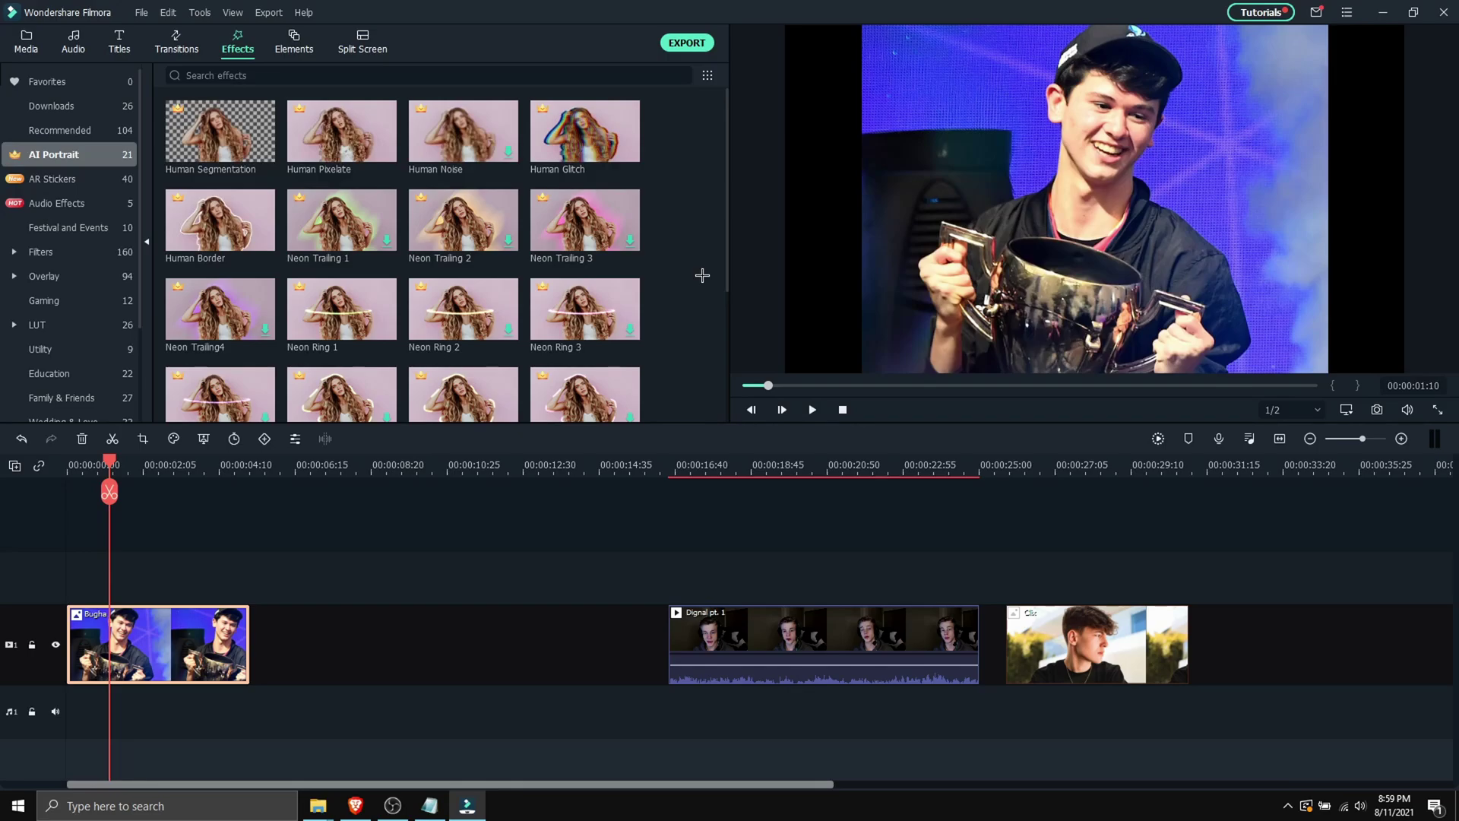
# - Cut out the Bugha clip with Human Segmentation, shift it left, and move it to a new upper track
pyautogui.moveTo(220, 131); pyautogui.dragTo(123, 665)
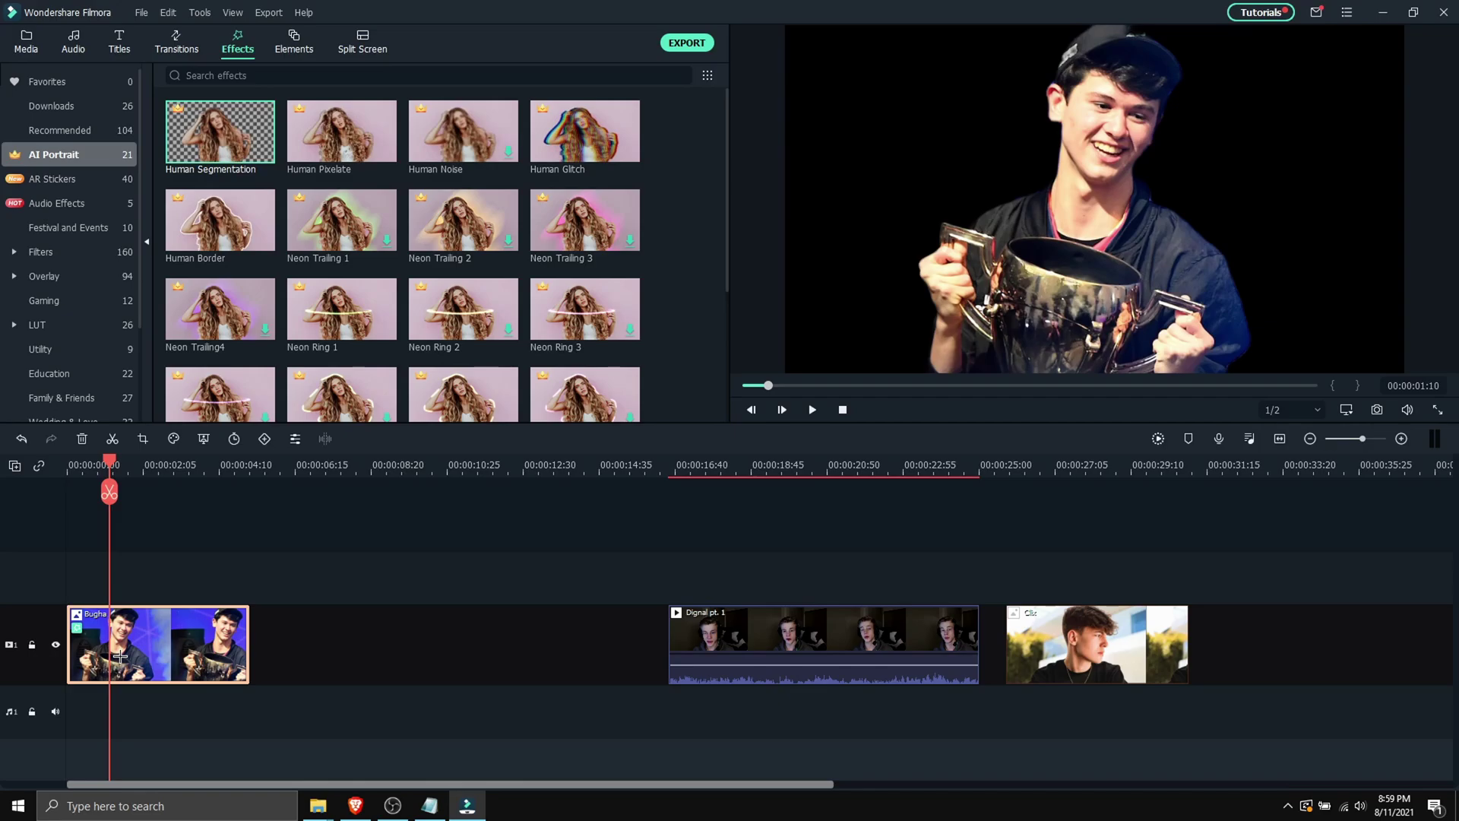
pyautogui.doubleClick(120, 656)
pyautogui.moveTo(1032, 271); pyautogui.dragTo(871, 287)
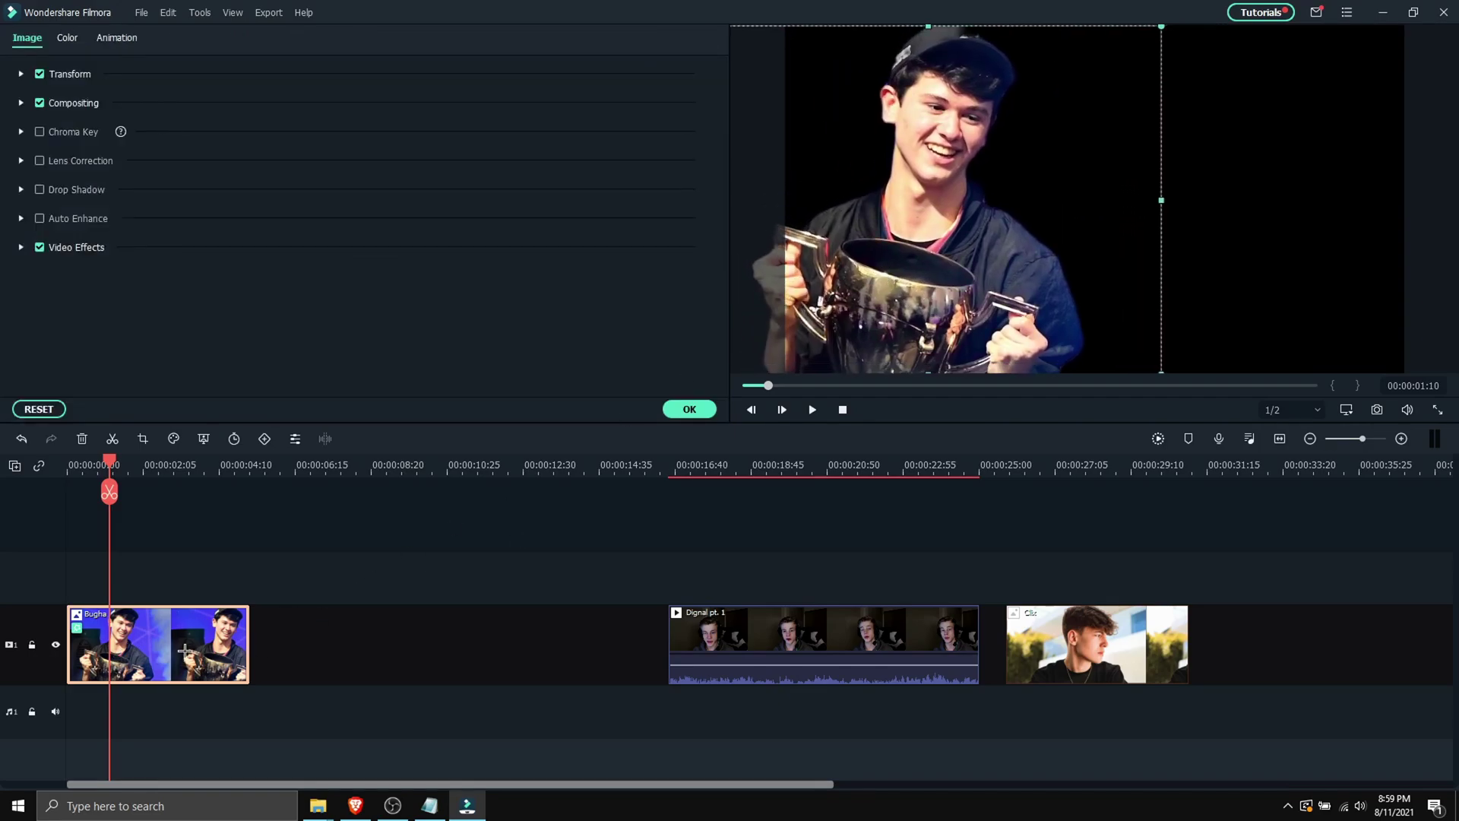
pyautogui.moveTo(185, 651); pyautogui.dragTo(176, 608)
pyautogui.moveTo(139, 517); pyautogui.dragTo(141, 525)
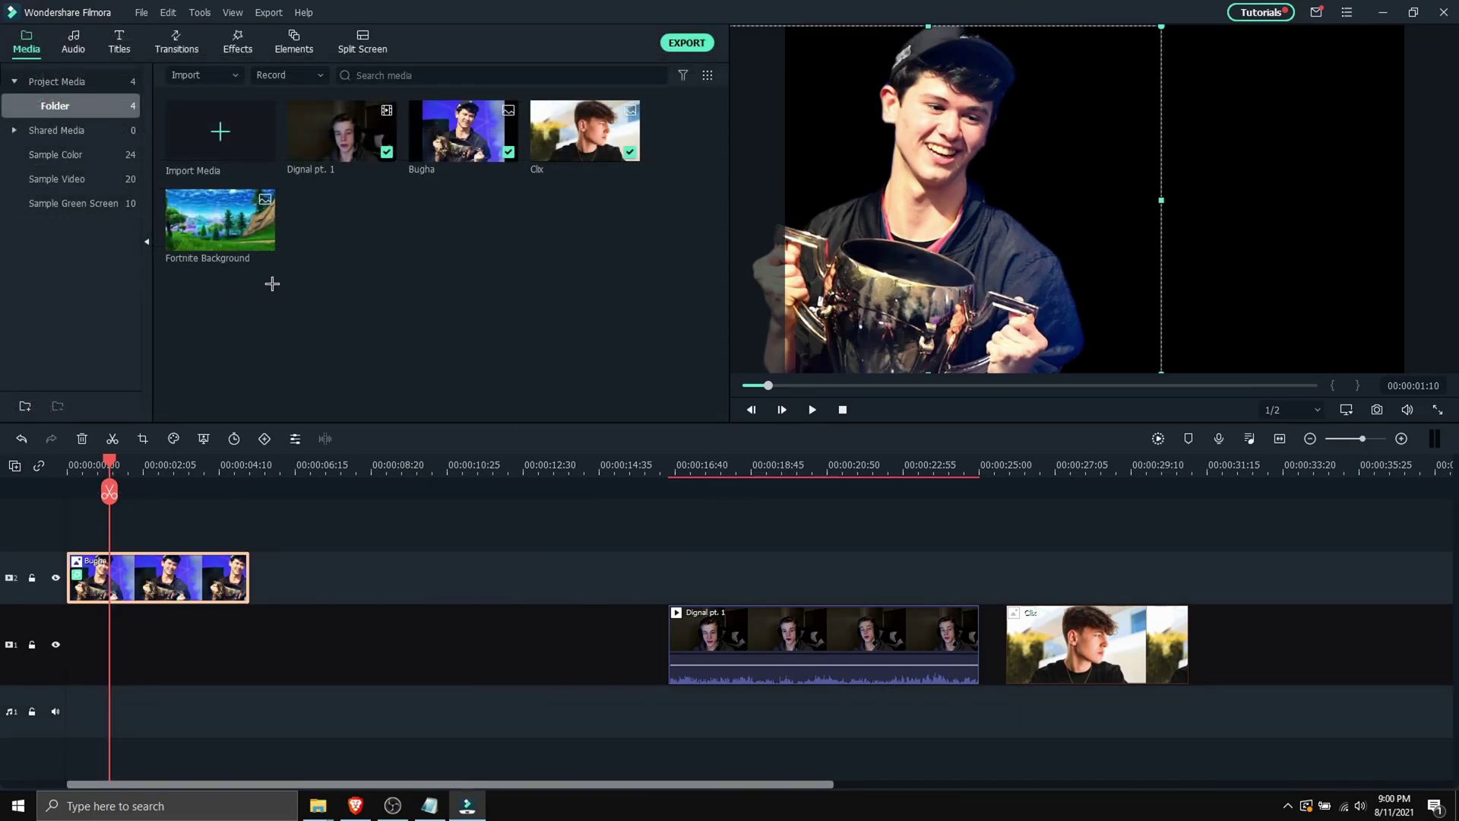
# - Add Fortnite Background on track 1 and the Worldcup Finals PNG between, placed on the right
pyautogui.moveTo(220, 228); pyautogui.dragTo(110, 646)
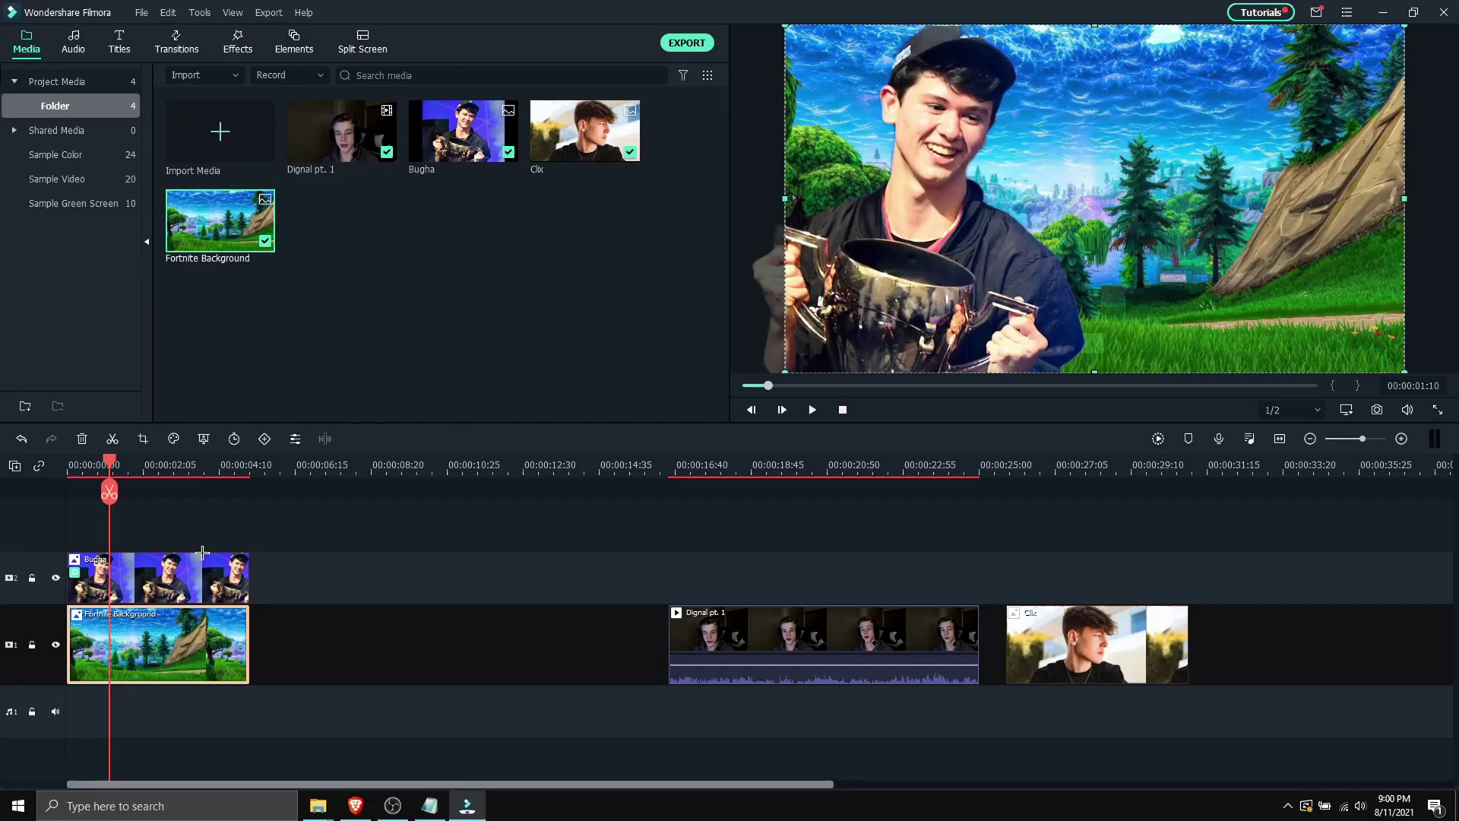
pyautogui.moveTo(342, 224); pyautogui.dragTo(279, 634)
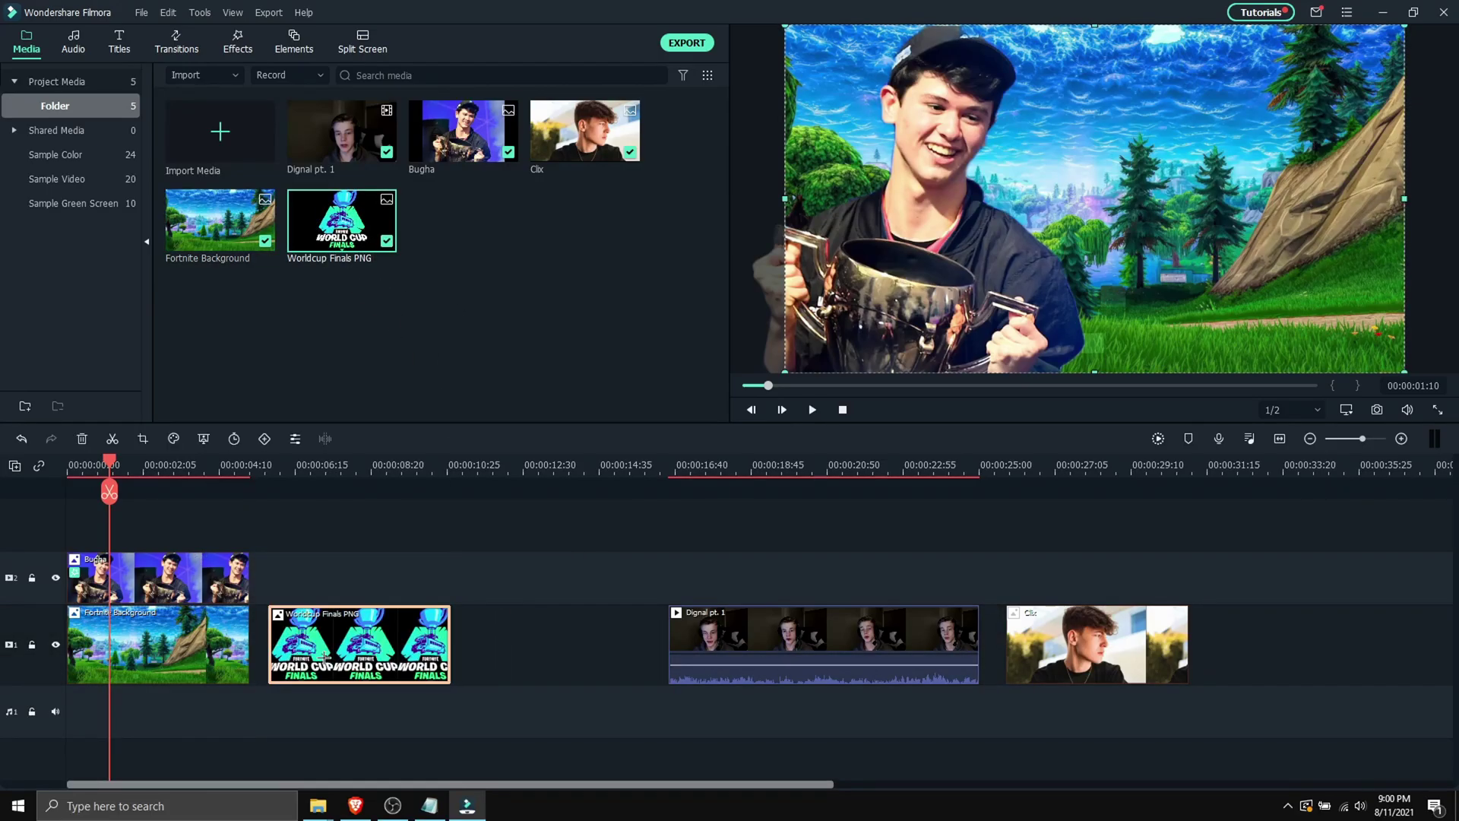
pyautogui.moveTo(180, 566); pyautogui.dragTo(120, 610)
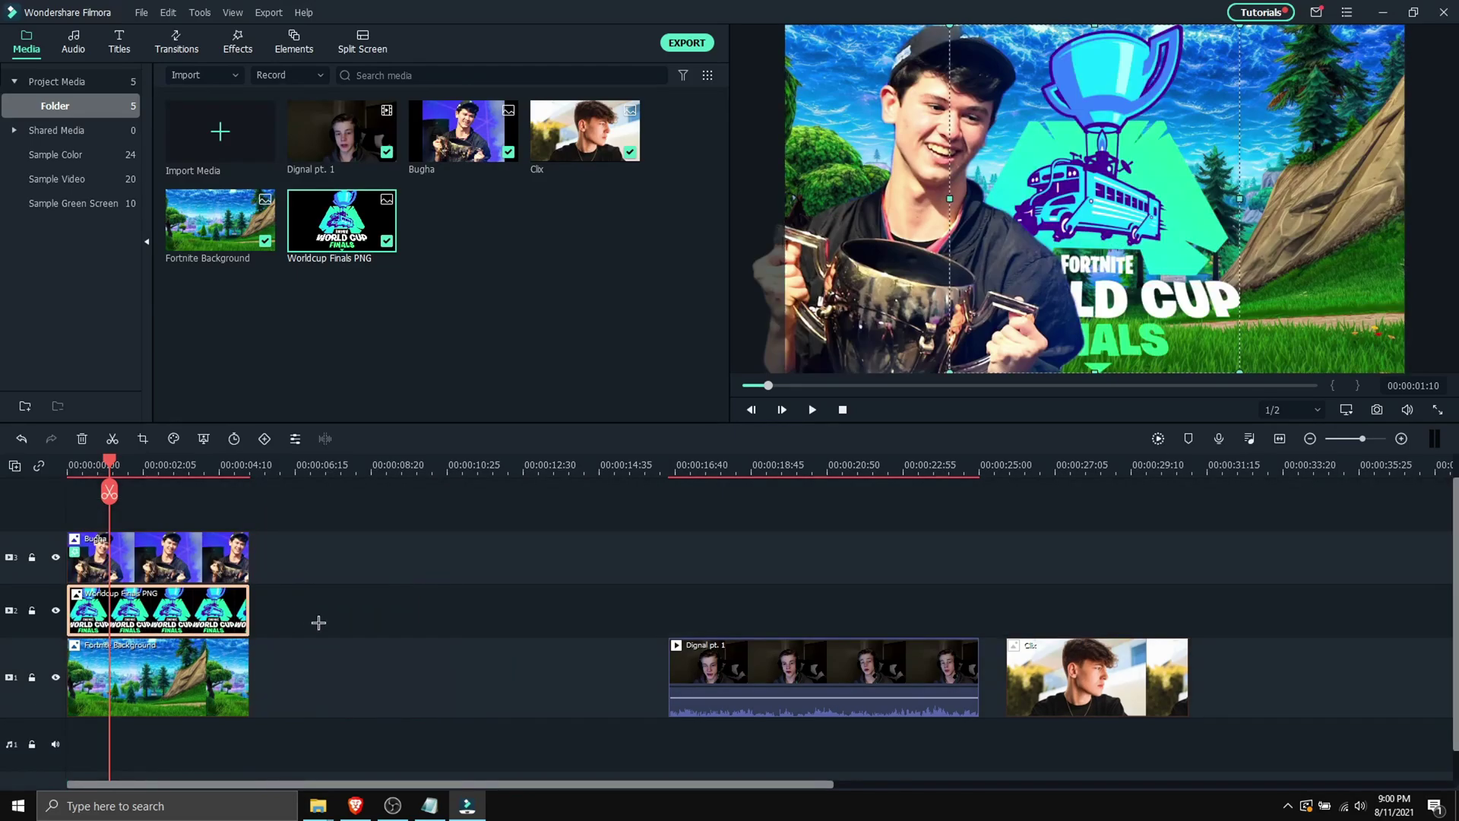
pyautogui.moveTo(982, 360); pyautogui.dragTo(1107, 346)
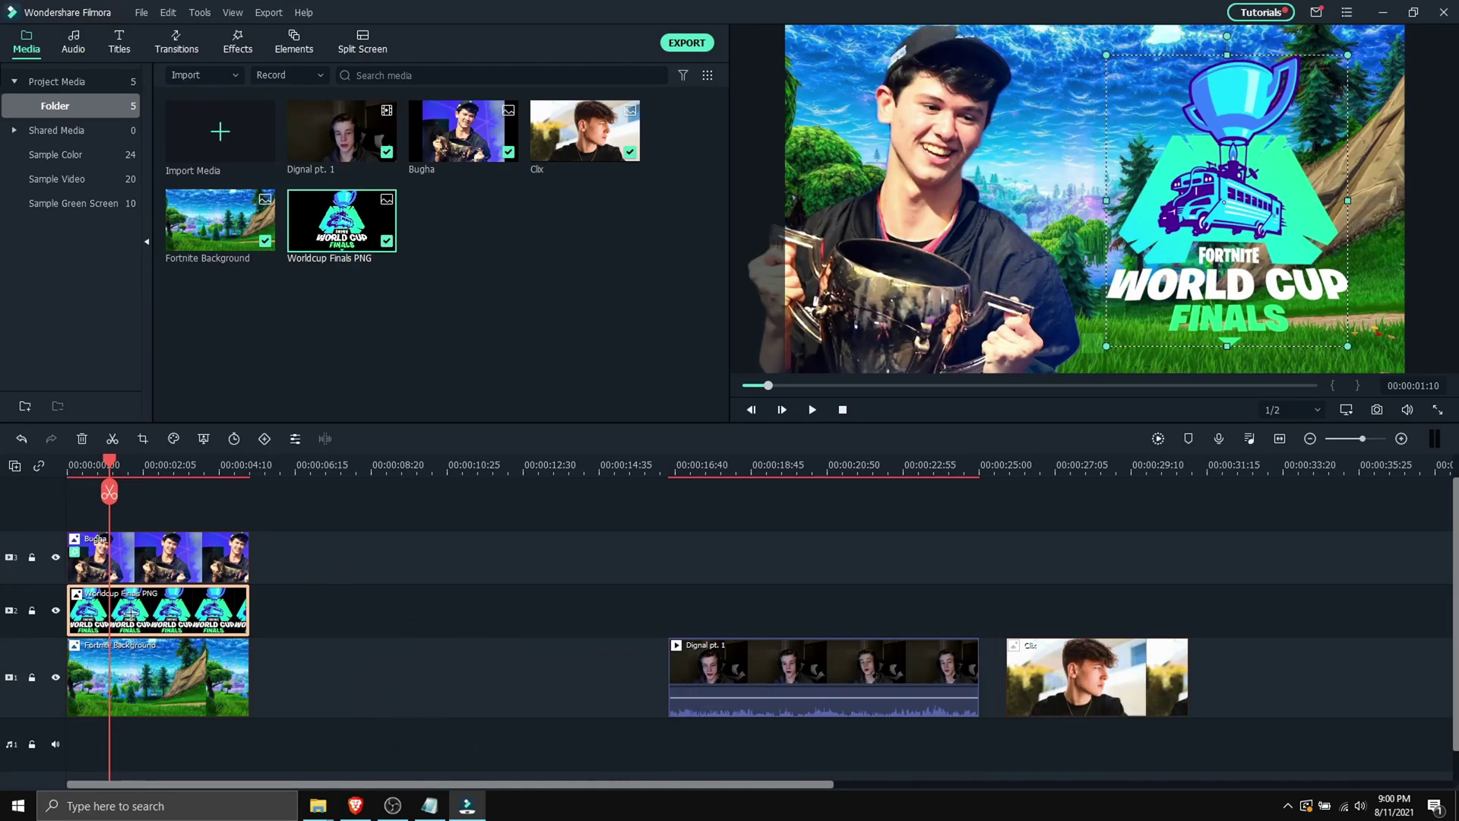
# - Give the Worldcup logo clip a drop shadow with a shortened distance
pyautogui.doubleClick(130, 613)
pyautogui.click(34, 189)
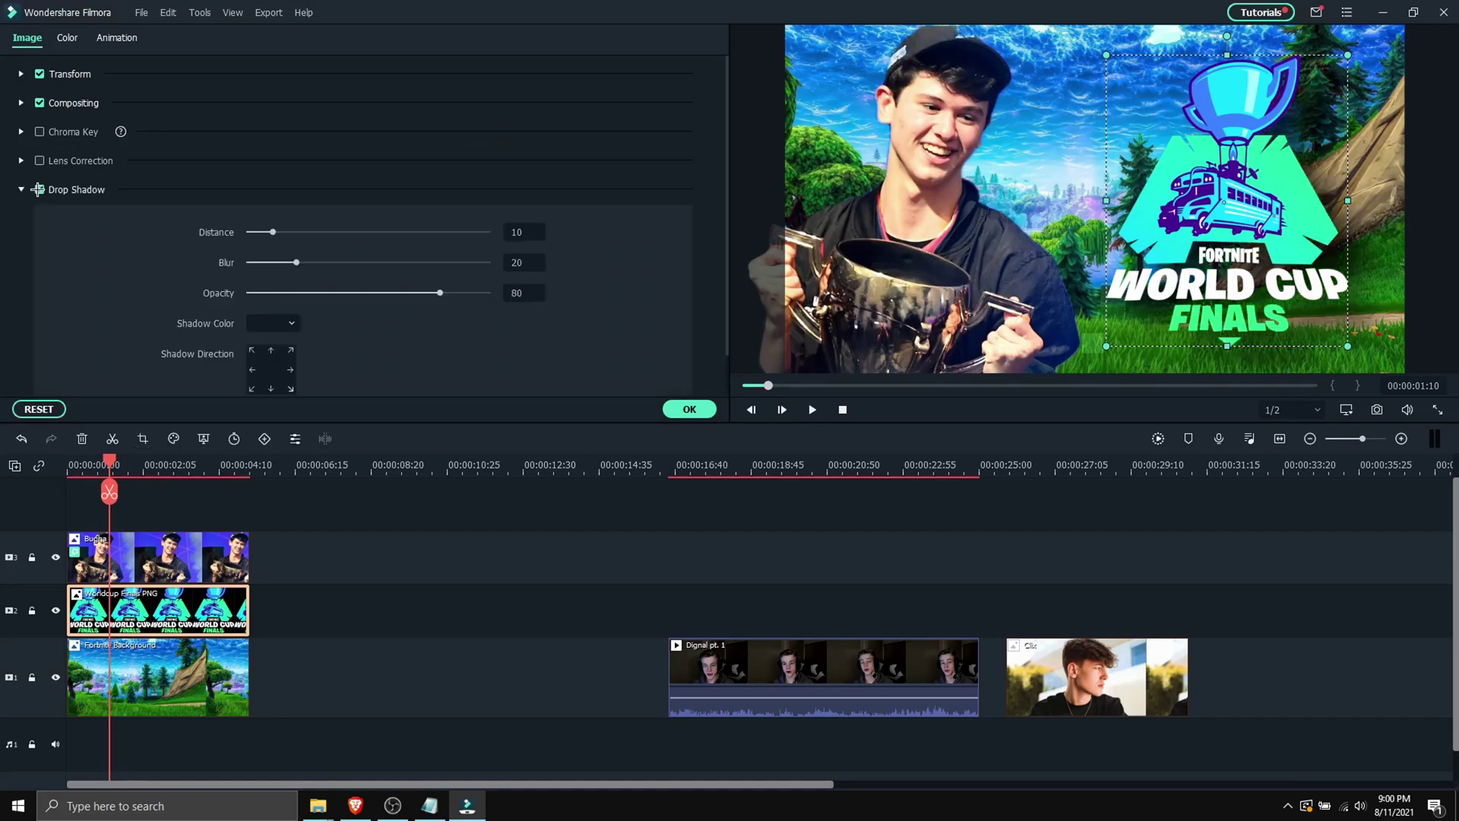
pyautogui.moveTo(273, 235)
pyautogui.mouseDown()
pyautogui.moveTo(254, 232)
pyautogui.moveTo(262, 262)
pyautogui.mouseUp()
pyautogui.scroll(-1, 509, 353)
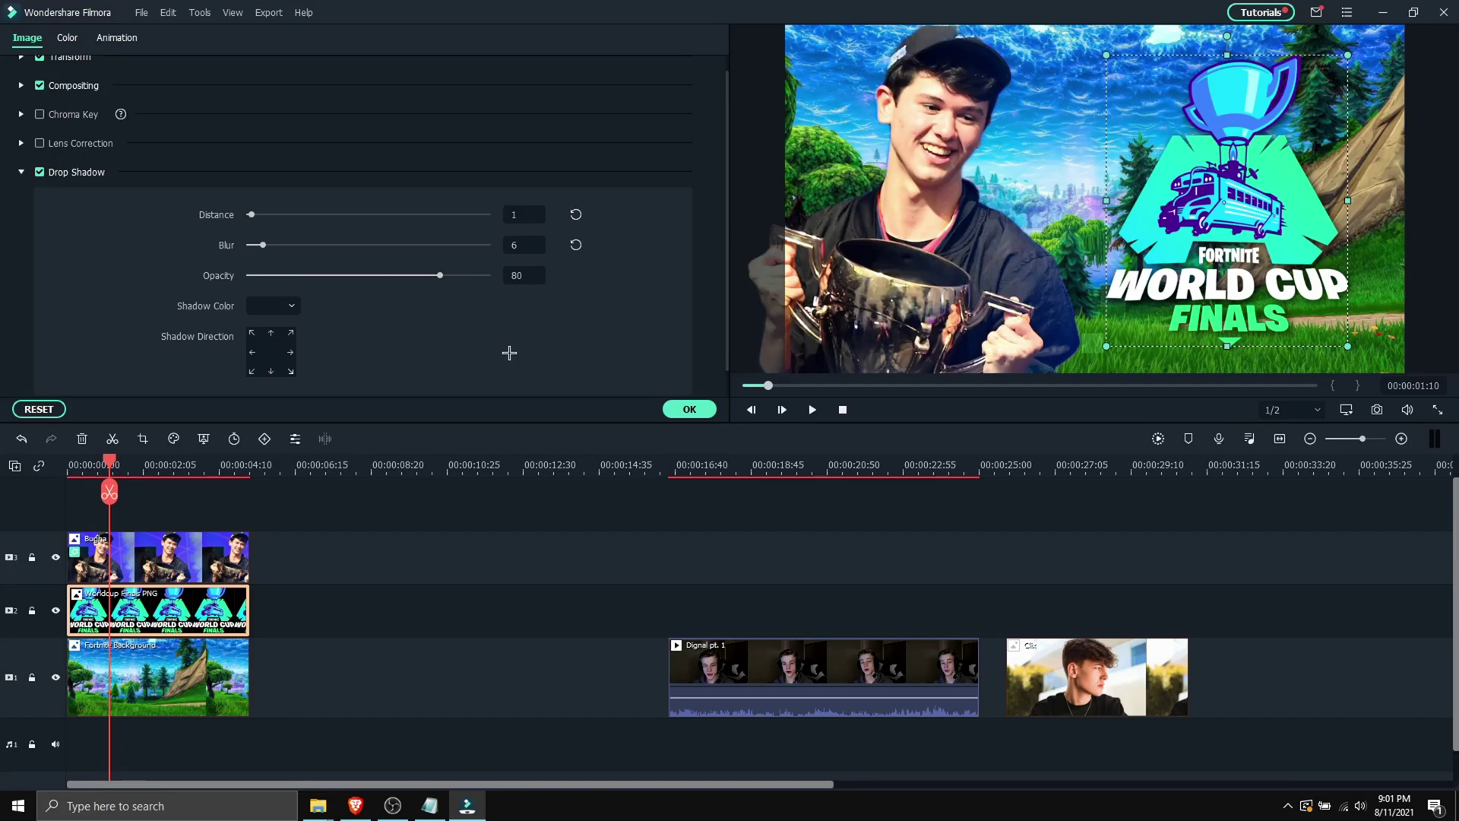
pyautogui.scroll(-1, 557, 337)
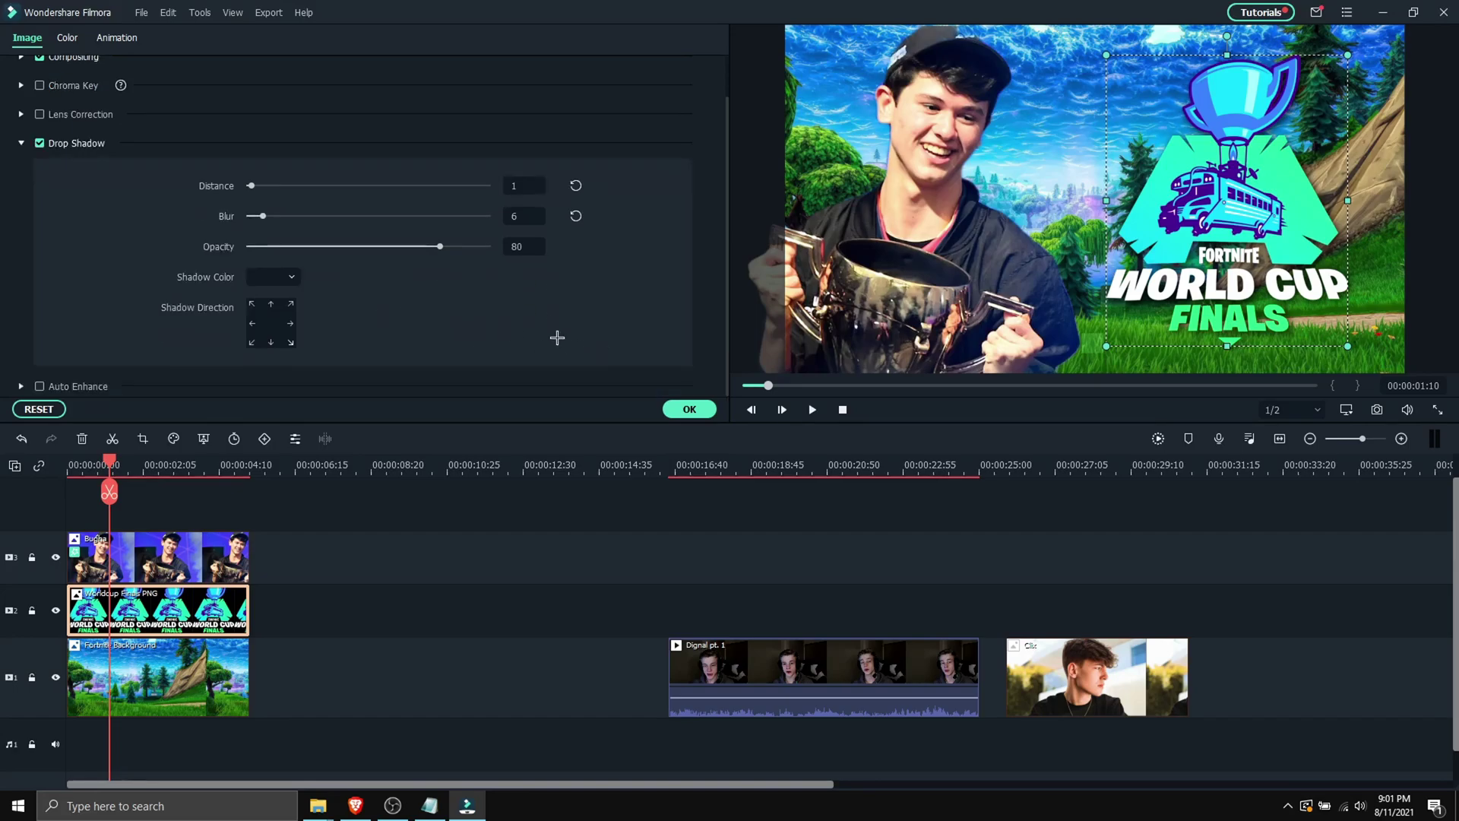
pyautogui.click(693, 409)
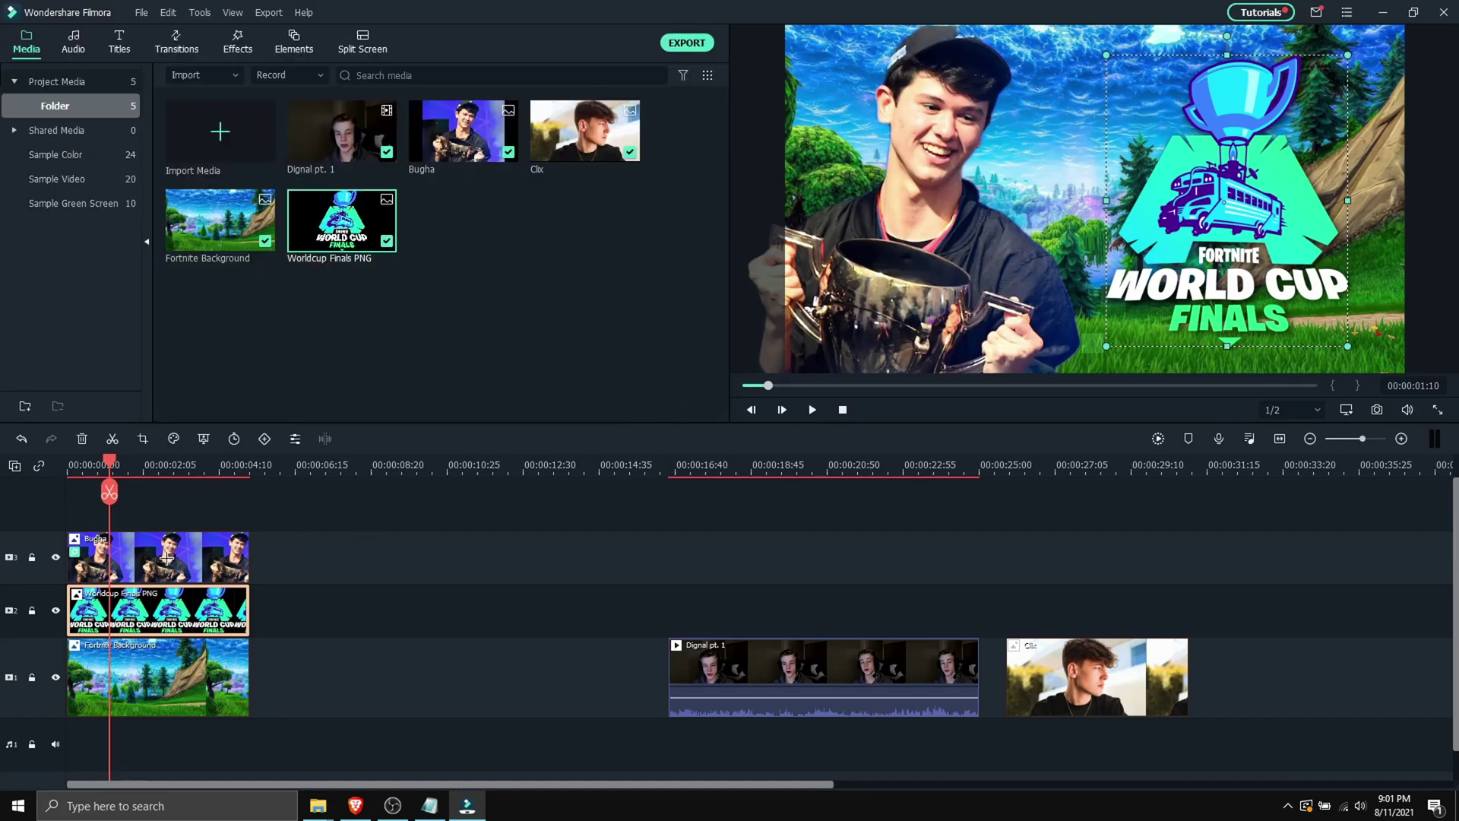
# - Turn on a drop shadow for the Bugha clip at Distance 4 and Blur 10
pyautogui.doubleClick(118, 564)
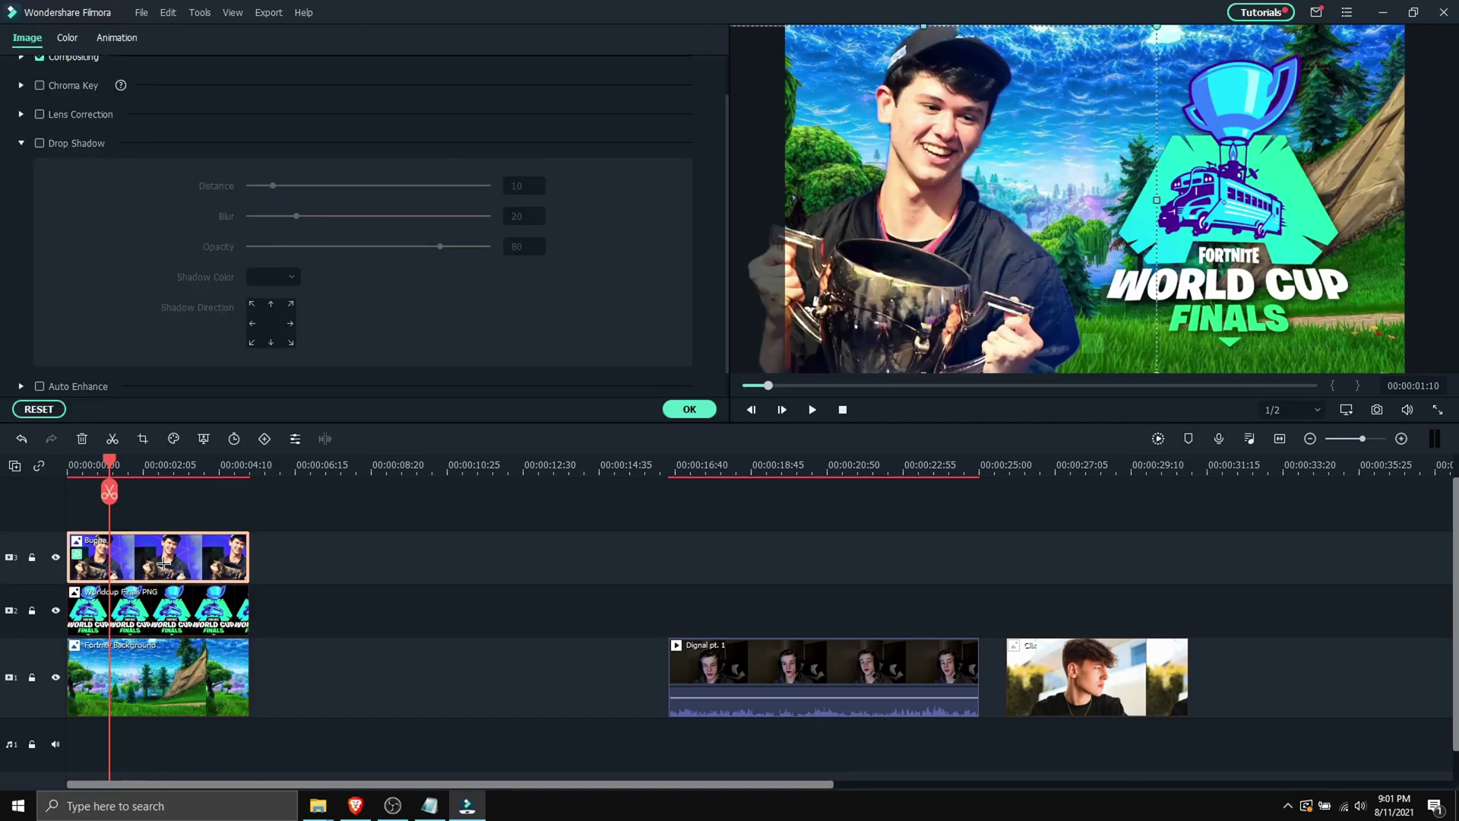
pyautogui.scroll(2, 142, 182)
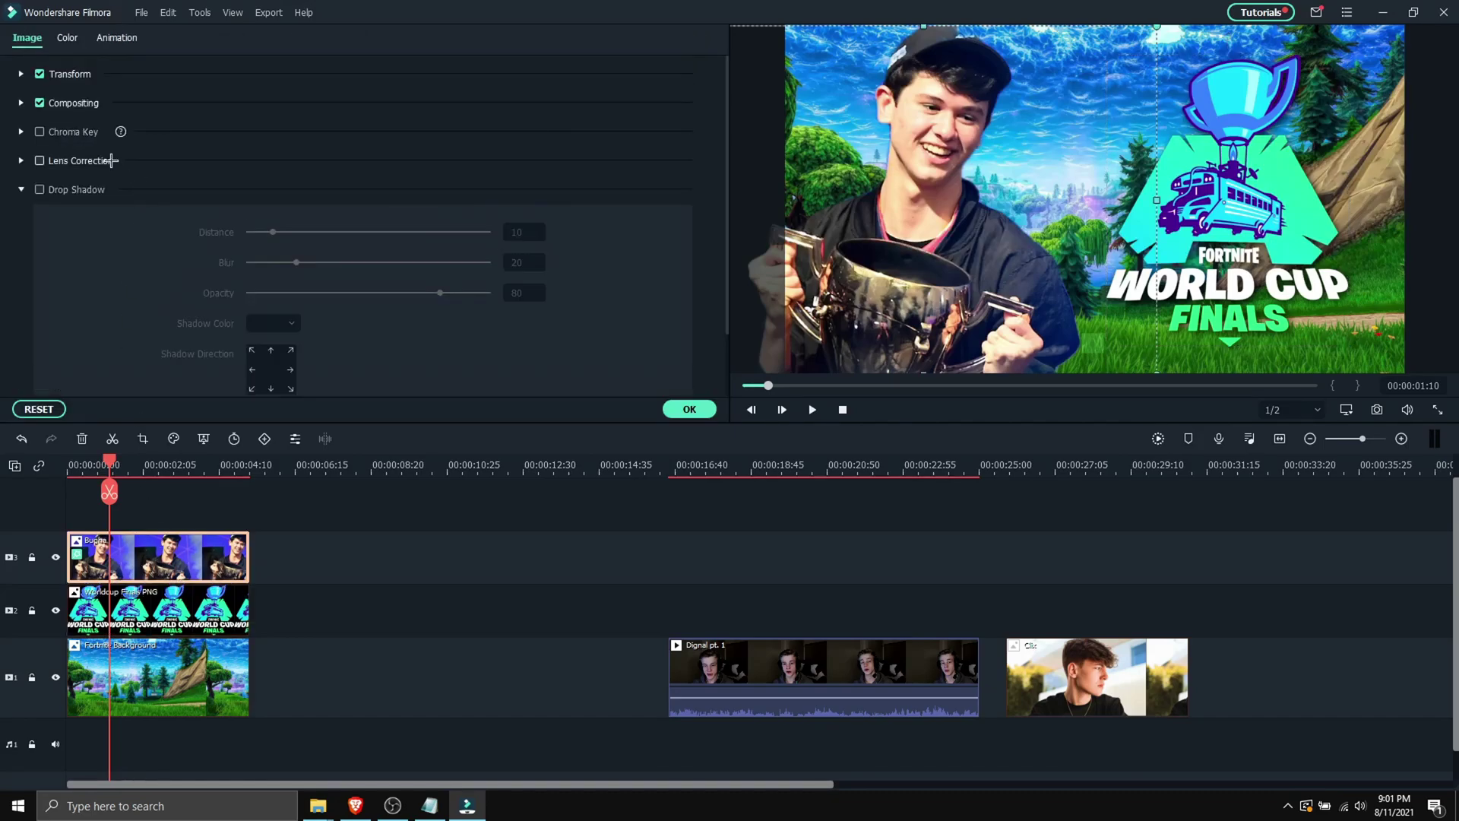
pyautogui.click(39, 190)
pyautogui.moveTo(271, 231); pyautogui.dragTo(272, 262)
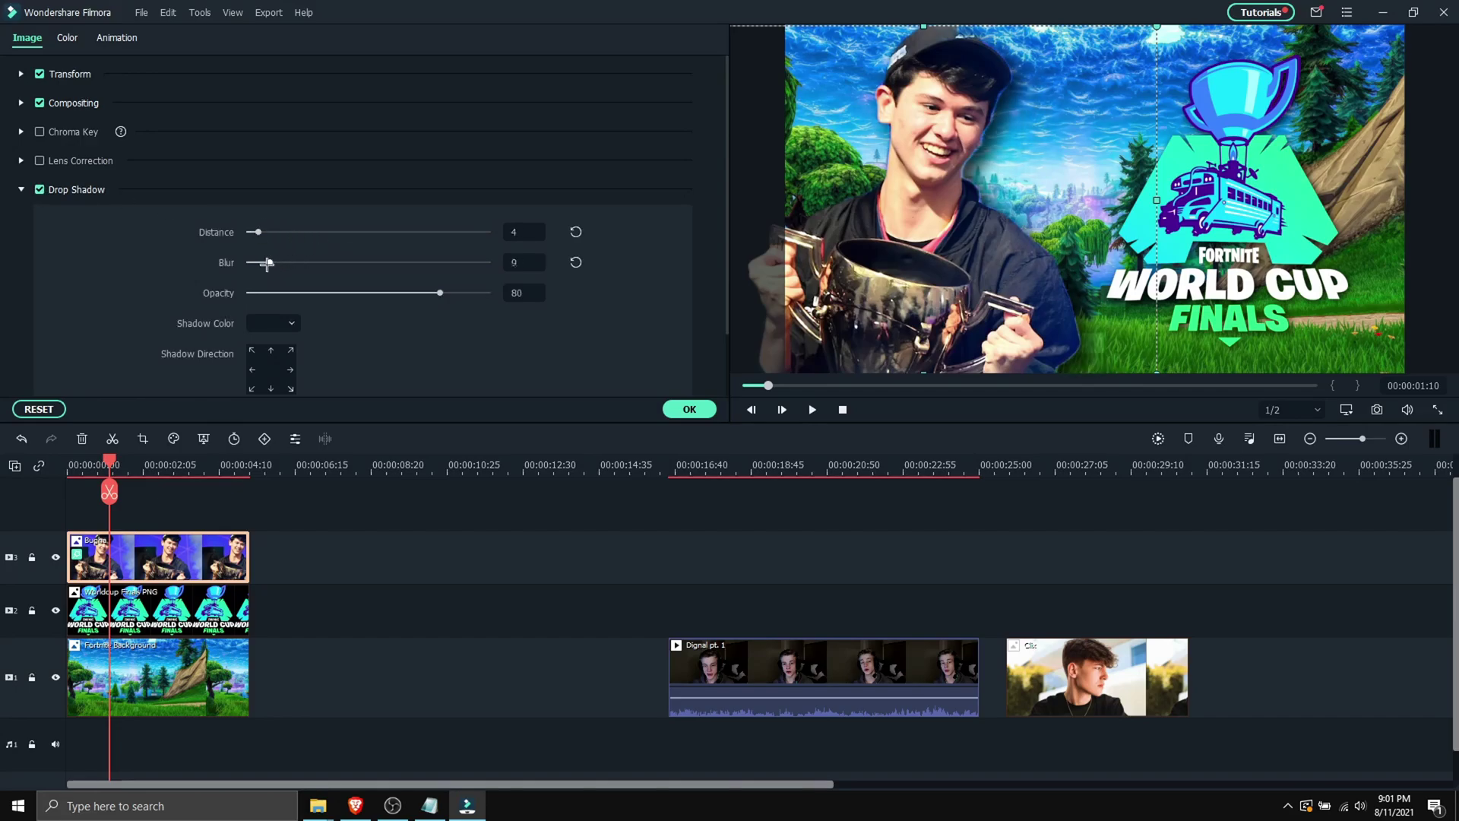
pyautogui.click(675, 409)
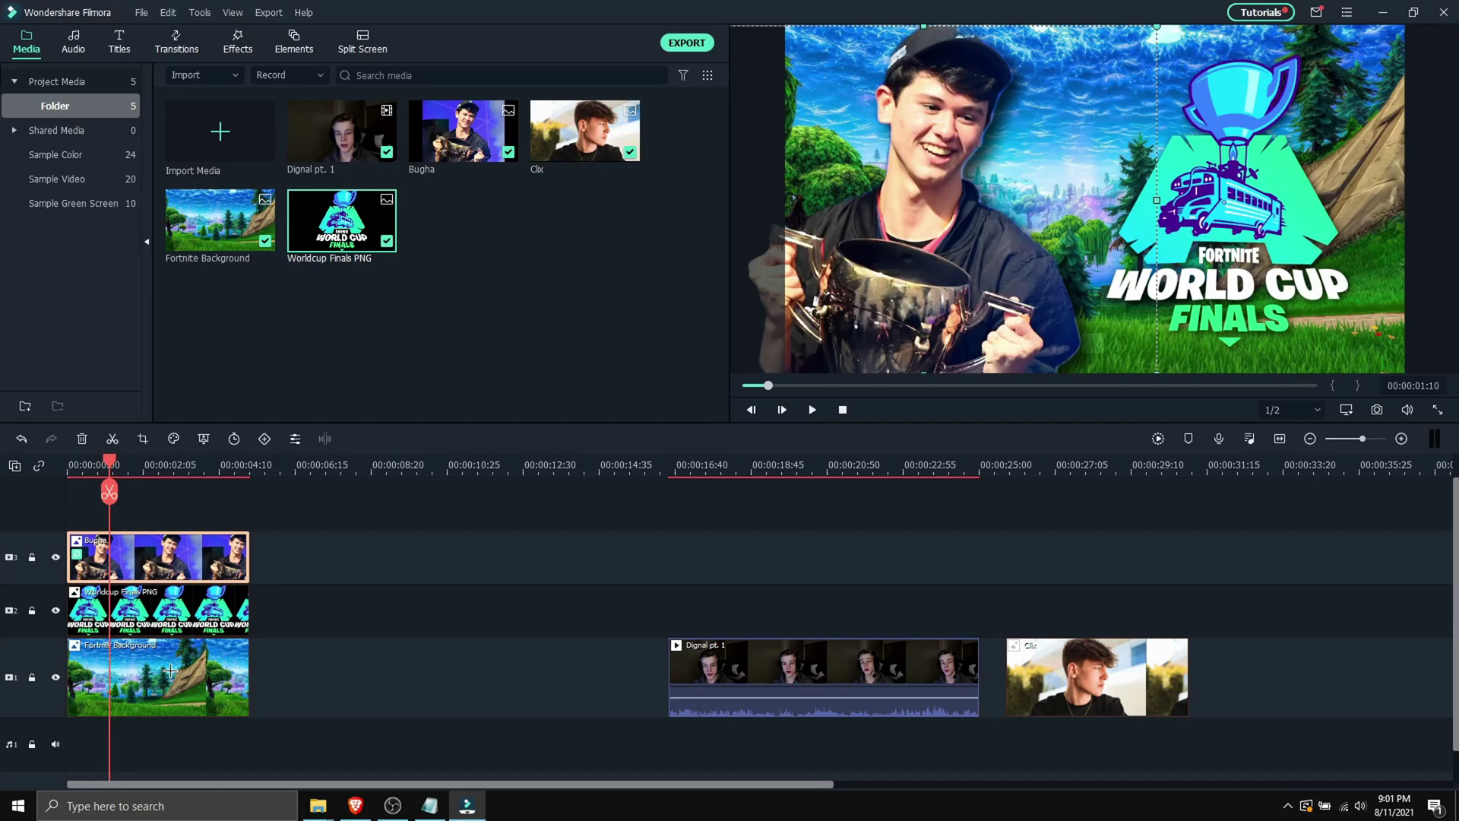
# - Search effects for 'vignette' and apply Vignette Radius to the Fortnite Background clip
pyautogui.click(238, 42)
pyautogui.click(302, 75)
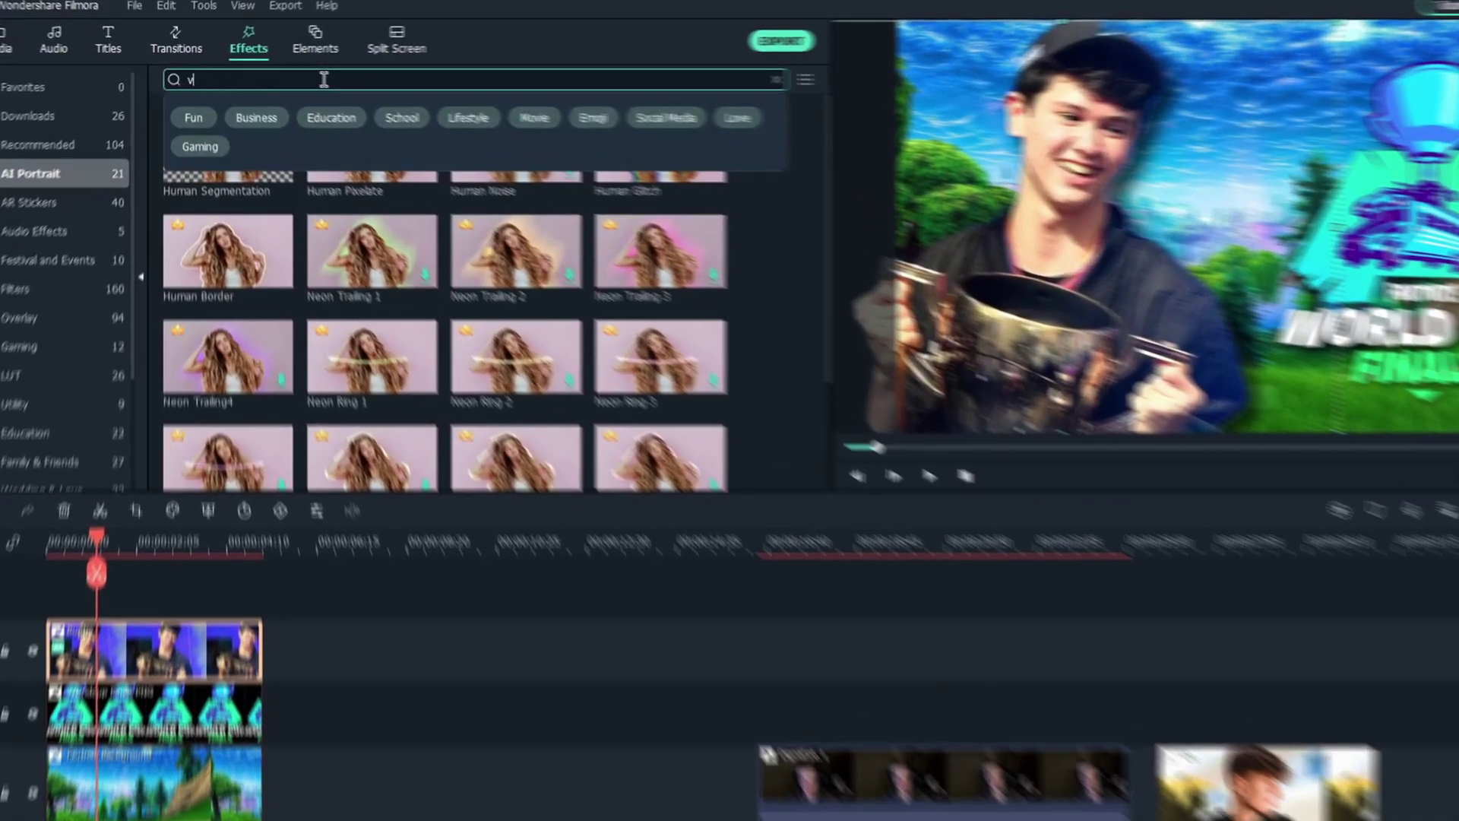
pyautogui.write('vignette')
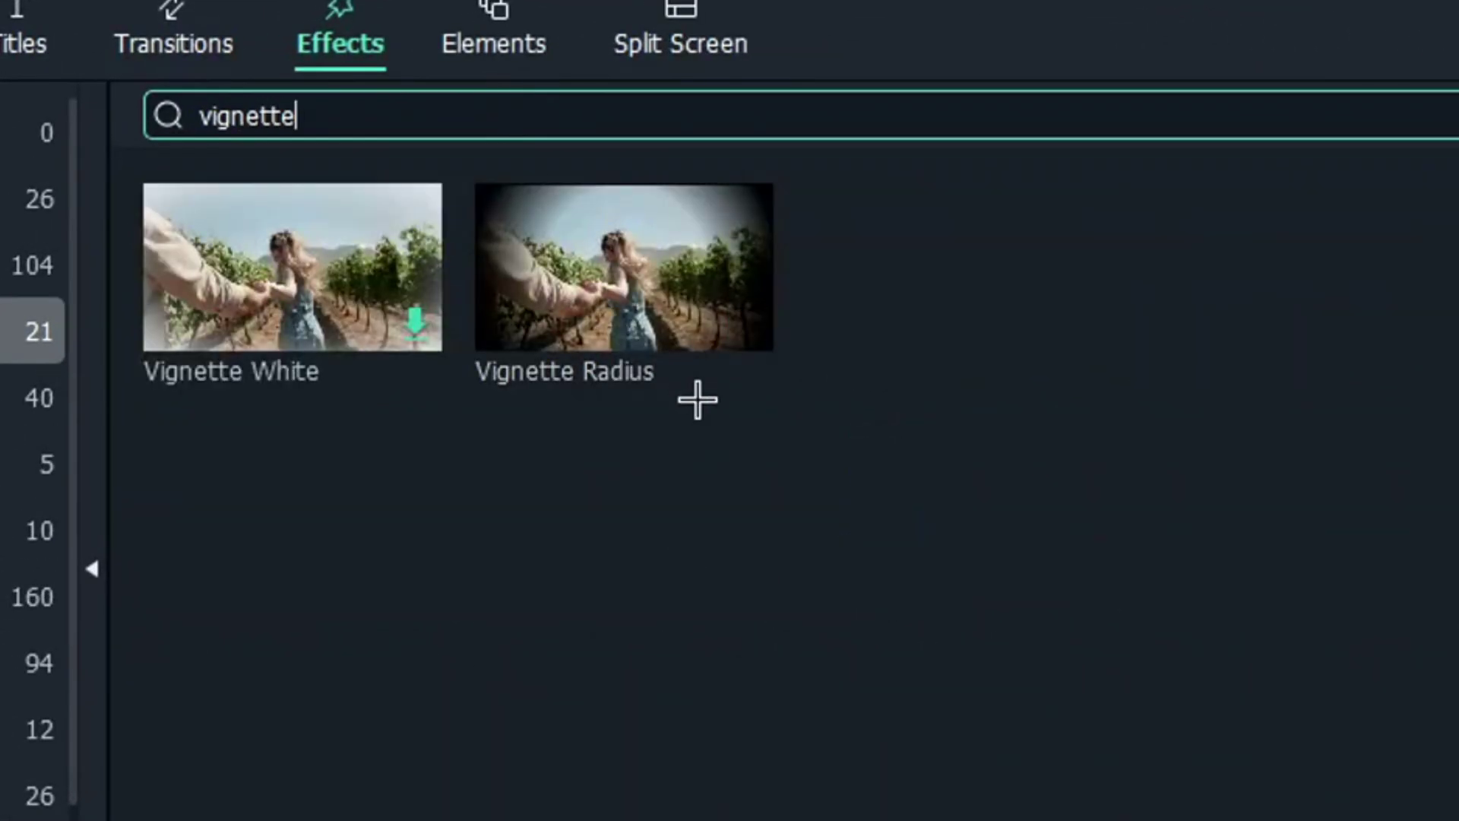
pyautogui.moveTo(642, 381)
pyautogui.moveTo(363, 185); pyautogui.dragTo(121, 741)
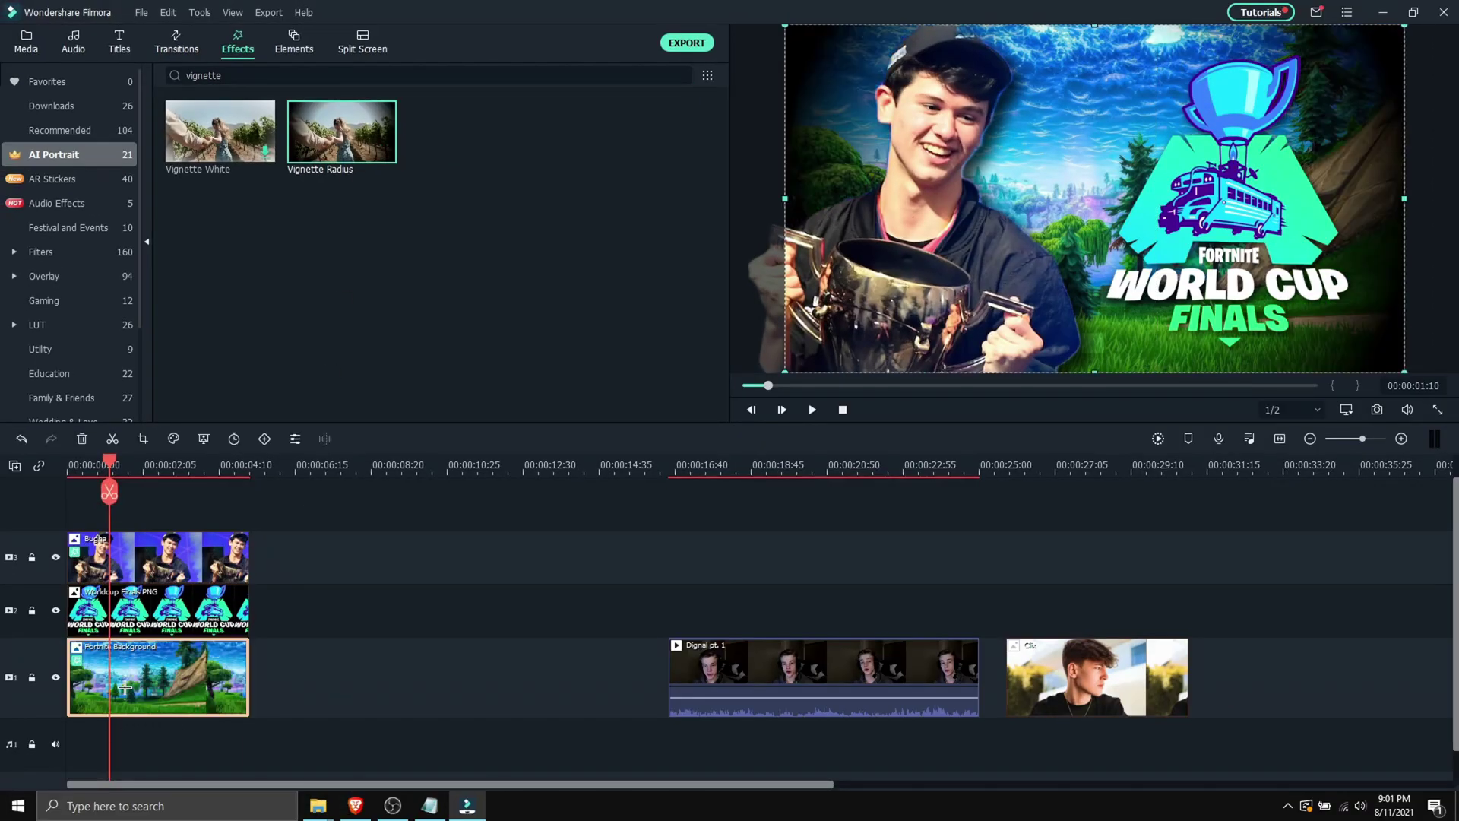
# - Set the vignette radius to 100 and save a snapshot of the preview frame
pyautogui.doubleClick(125, 687)
pyautogui.scroll(-2, 218, 166)
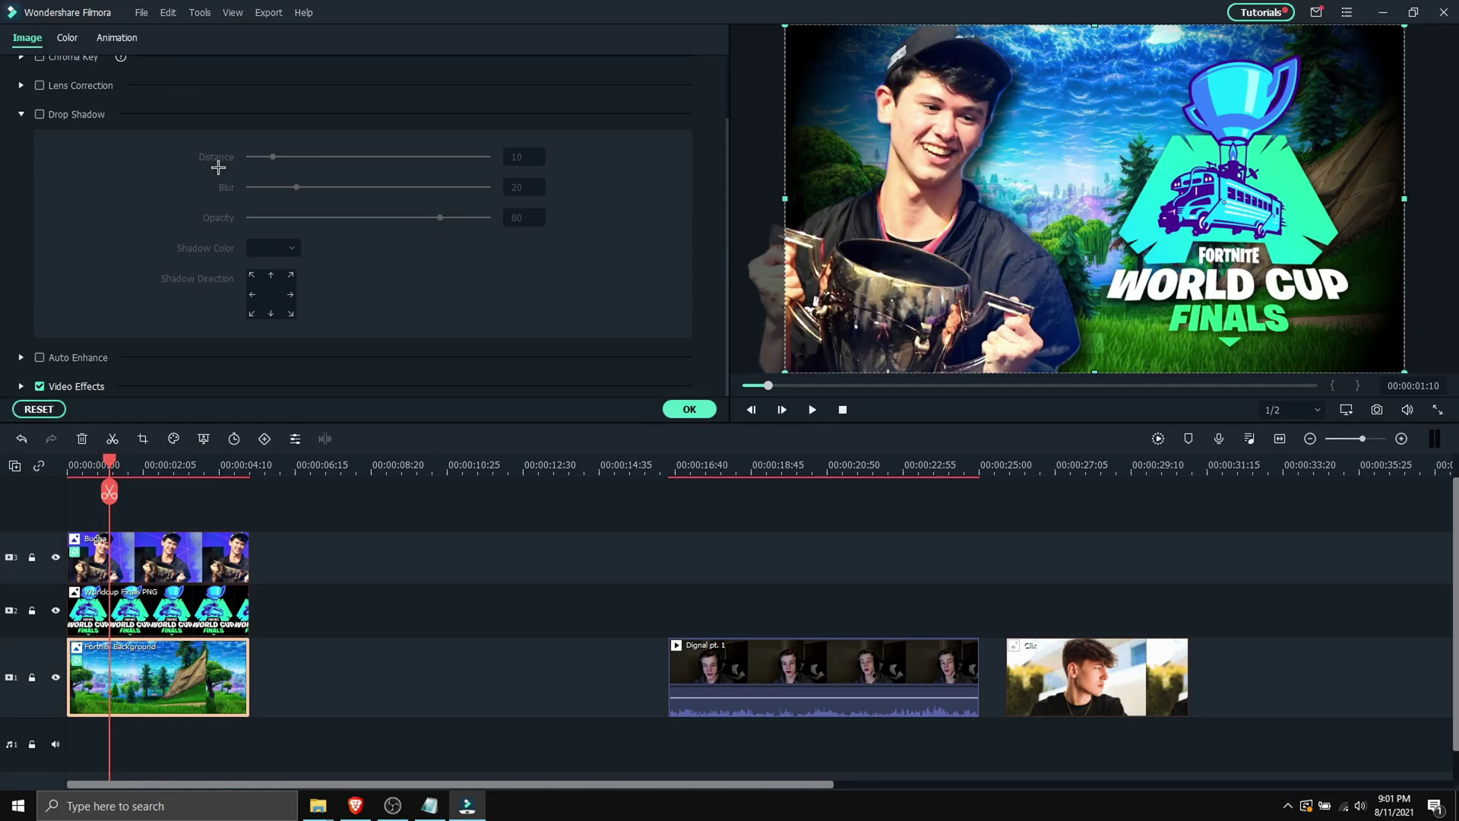
pyautogui.click(22, 386)
pyautogui.scroll(-6, 267, 293)
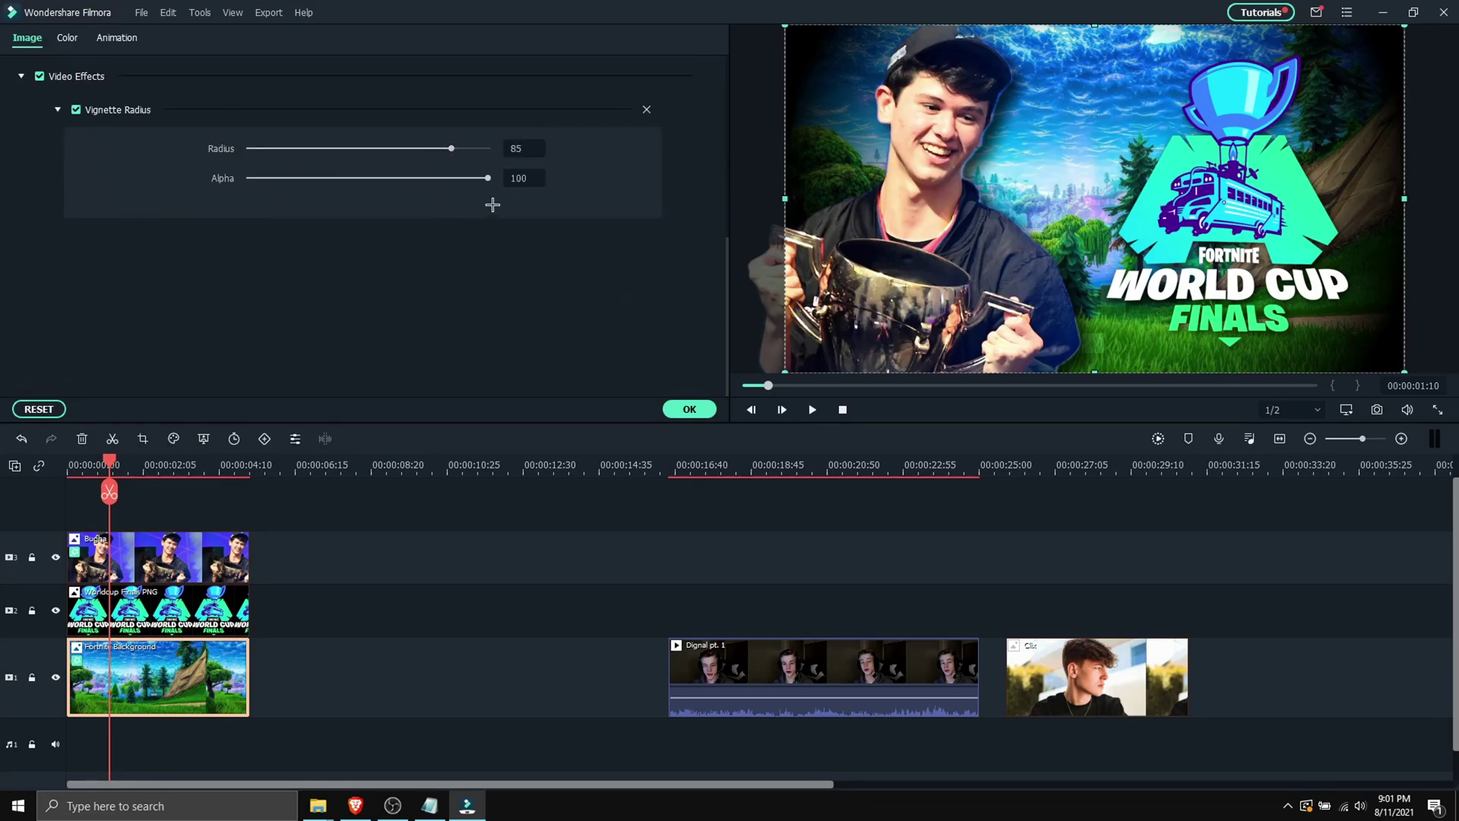
pyautogui.moveTo(450, 147)
pyautogui.mouseDown()
pyautogui.moveTo(358, 147)
pyautogui.moveTo(496, 147)
pyautogui.moveTo(379, 179)
pyautogui.mouseUp()
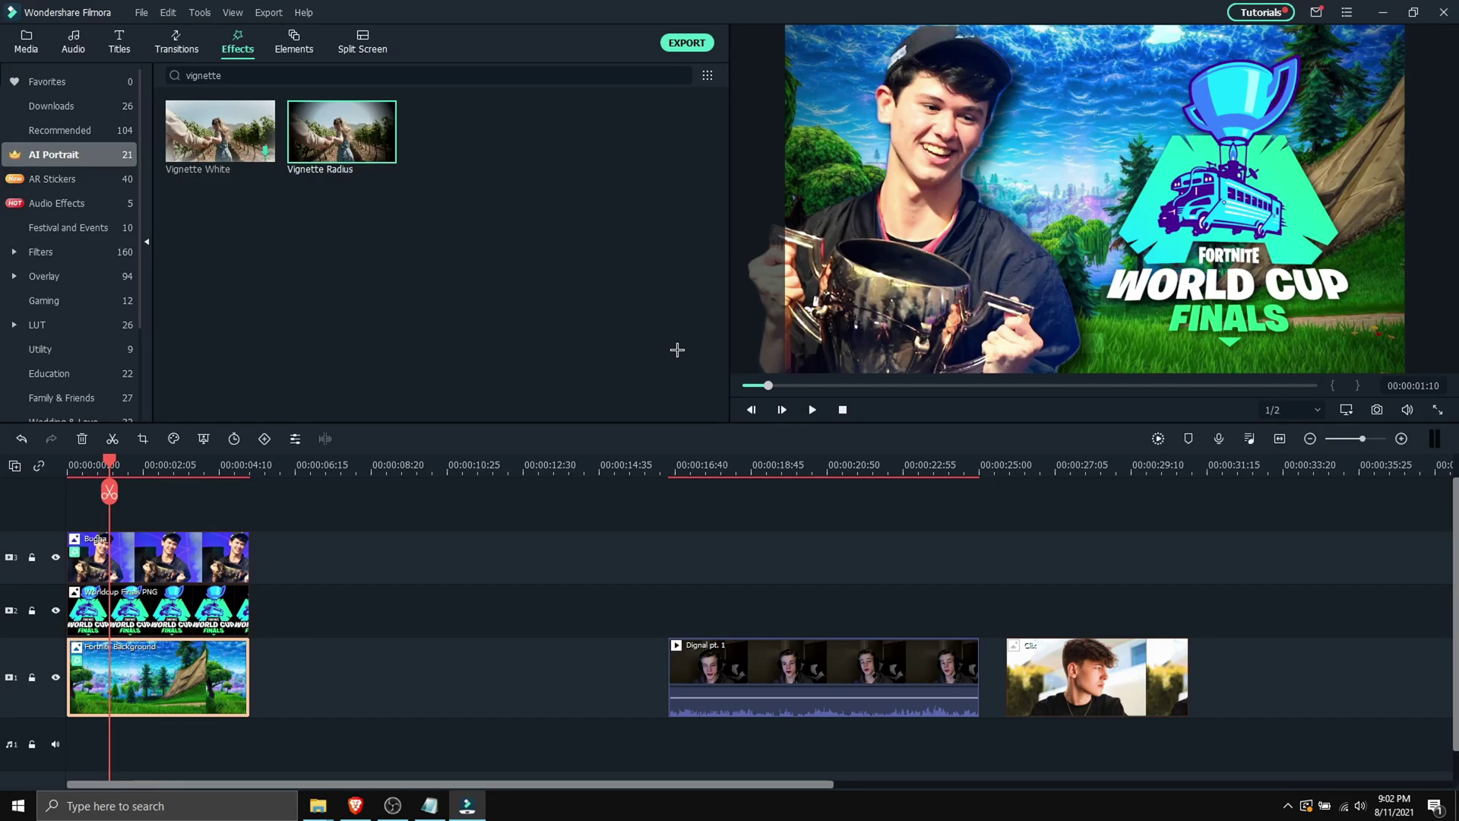
pyautogui.hotkey('alt', '1')
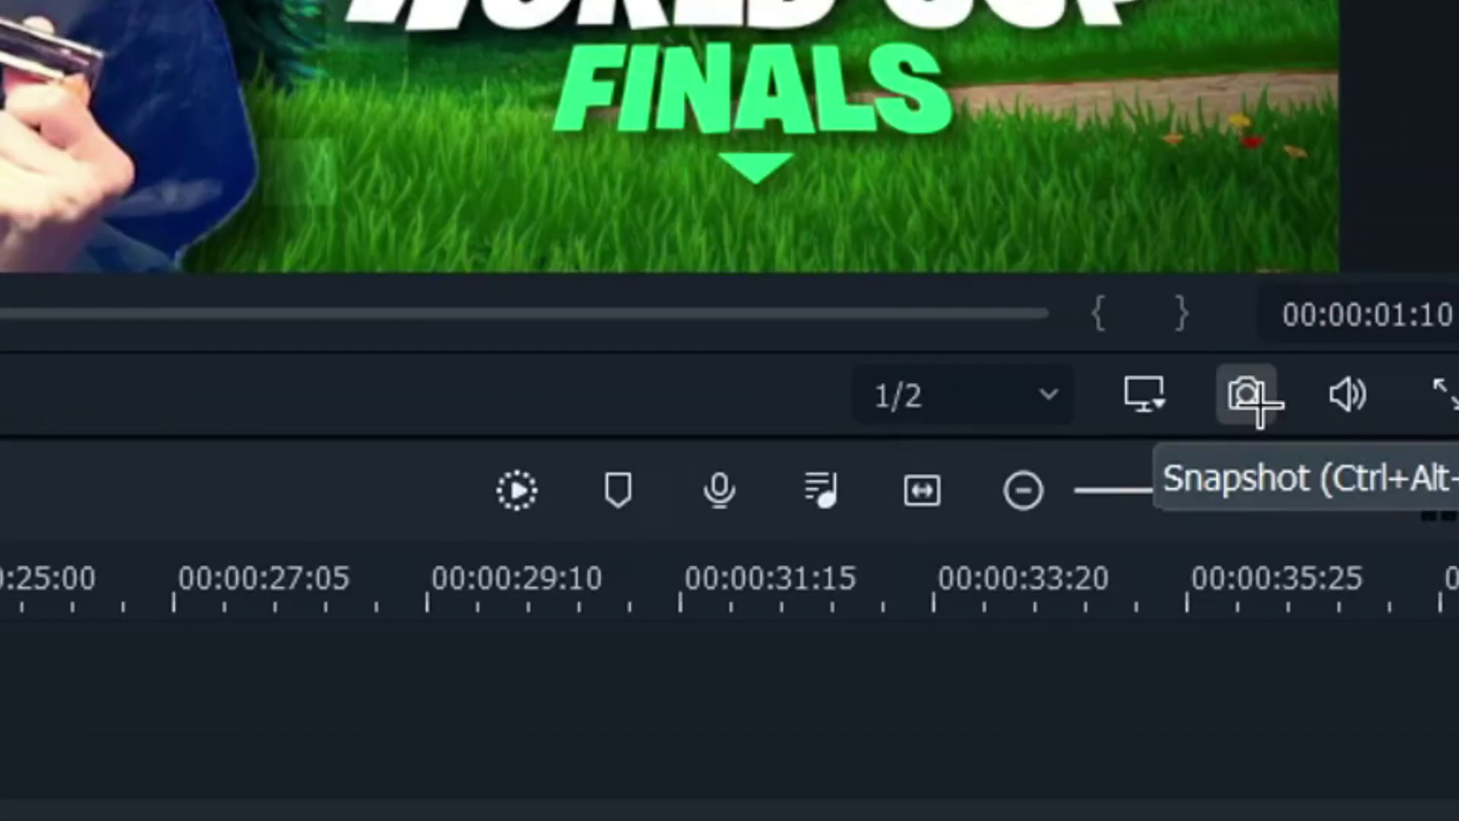
pyautogui.click(1250, 396)
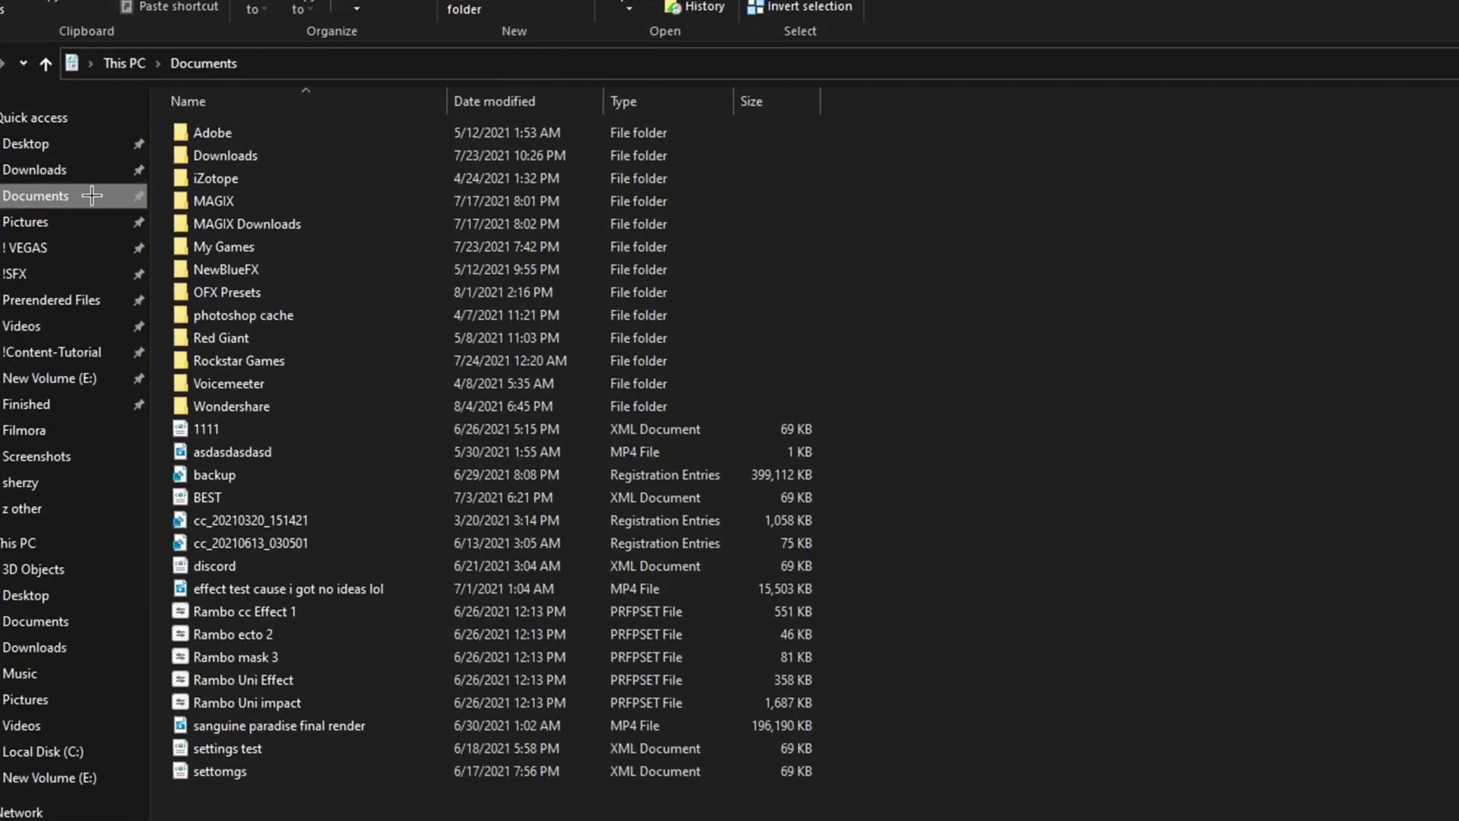
# - Browse Documents > Wondershare > Wondershare Filmora > Snapshot and select Snapshot_2
pyautogui.doubleClick(270, 405)
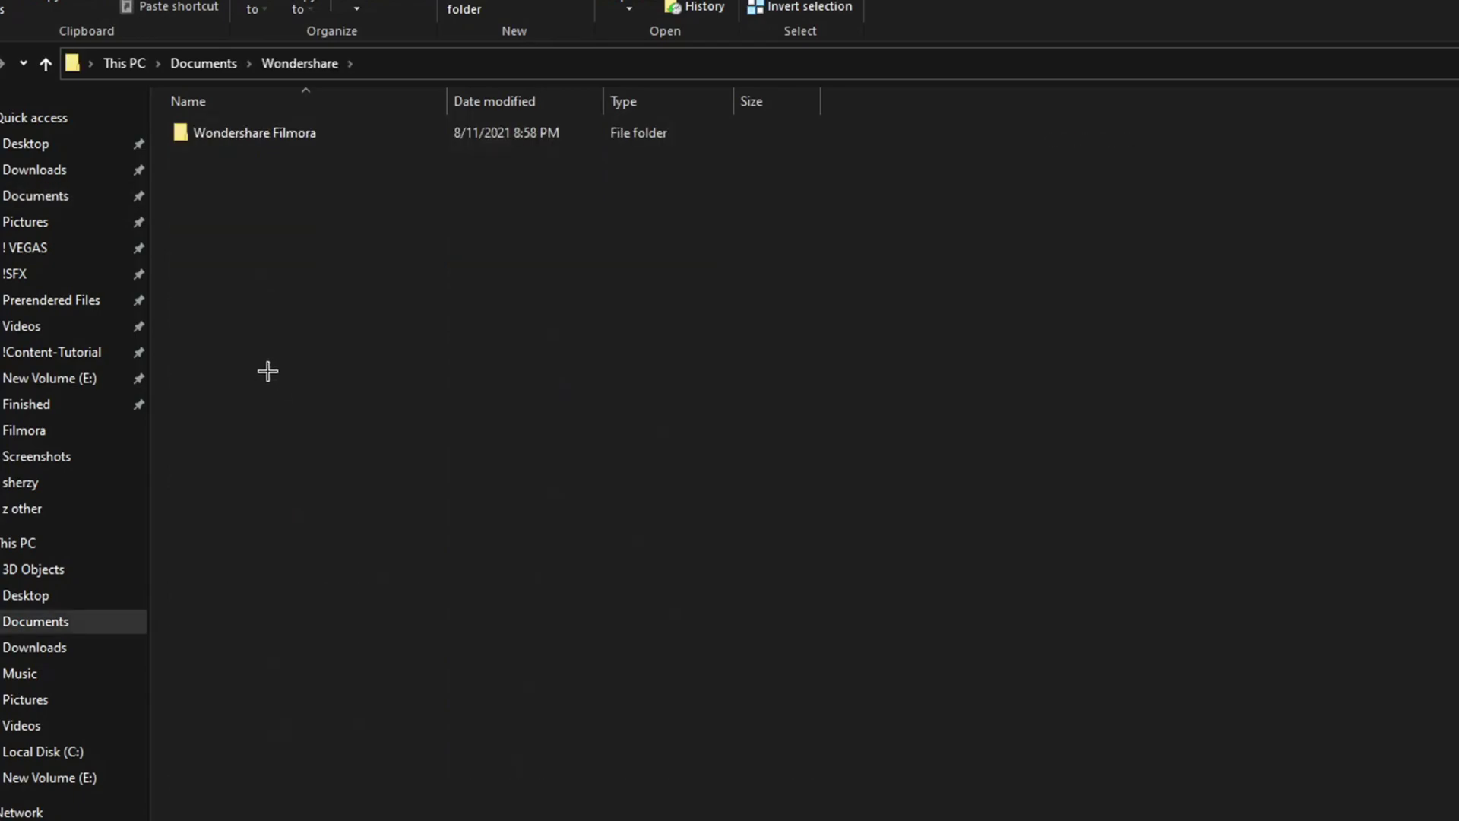
pyautogui.doubleClick(284, 137)
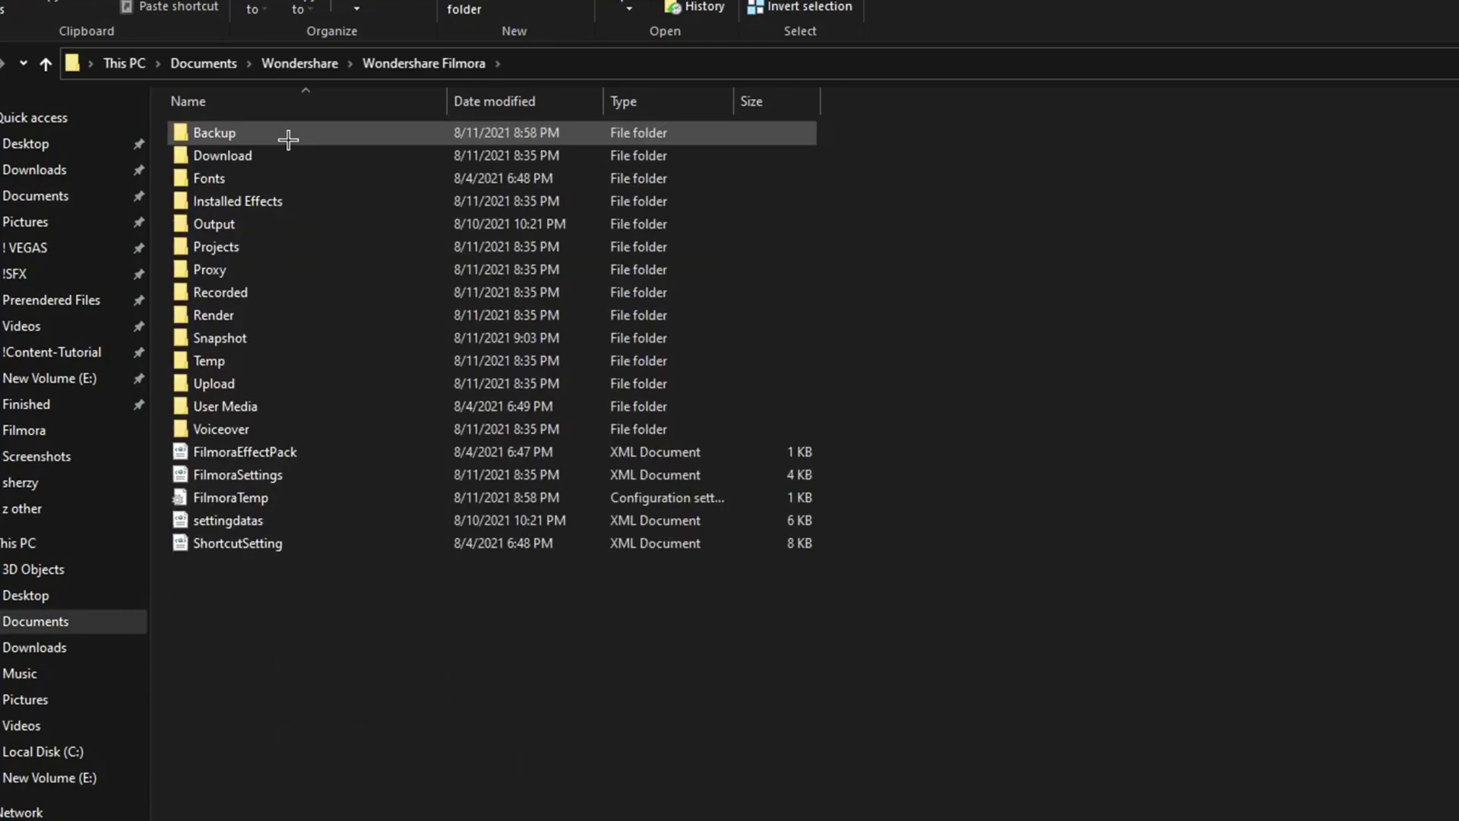
pyautogui.doubleClick(276, 337)
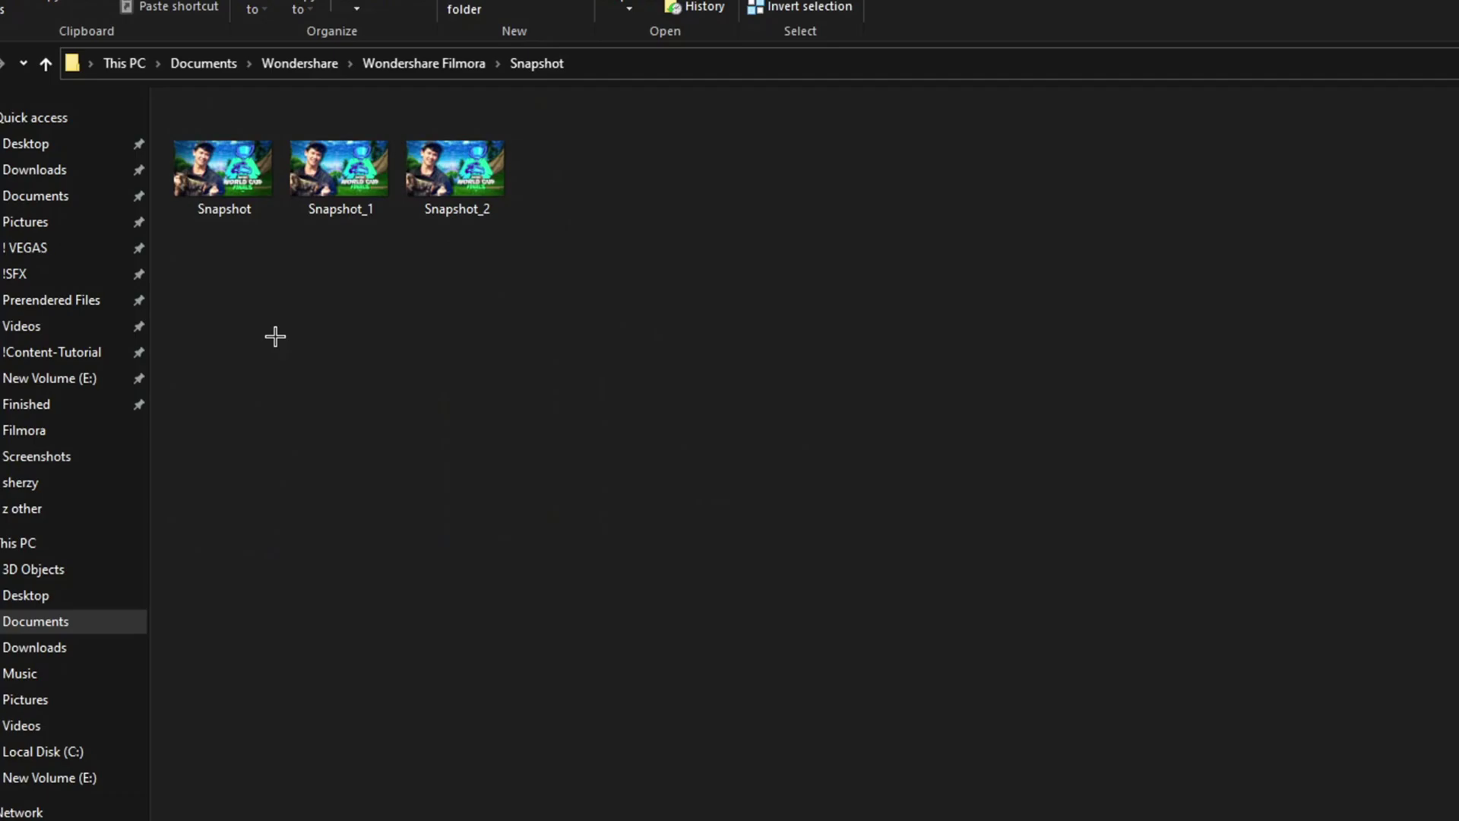
pyautogui.click(423, 221)
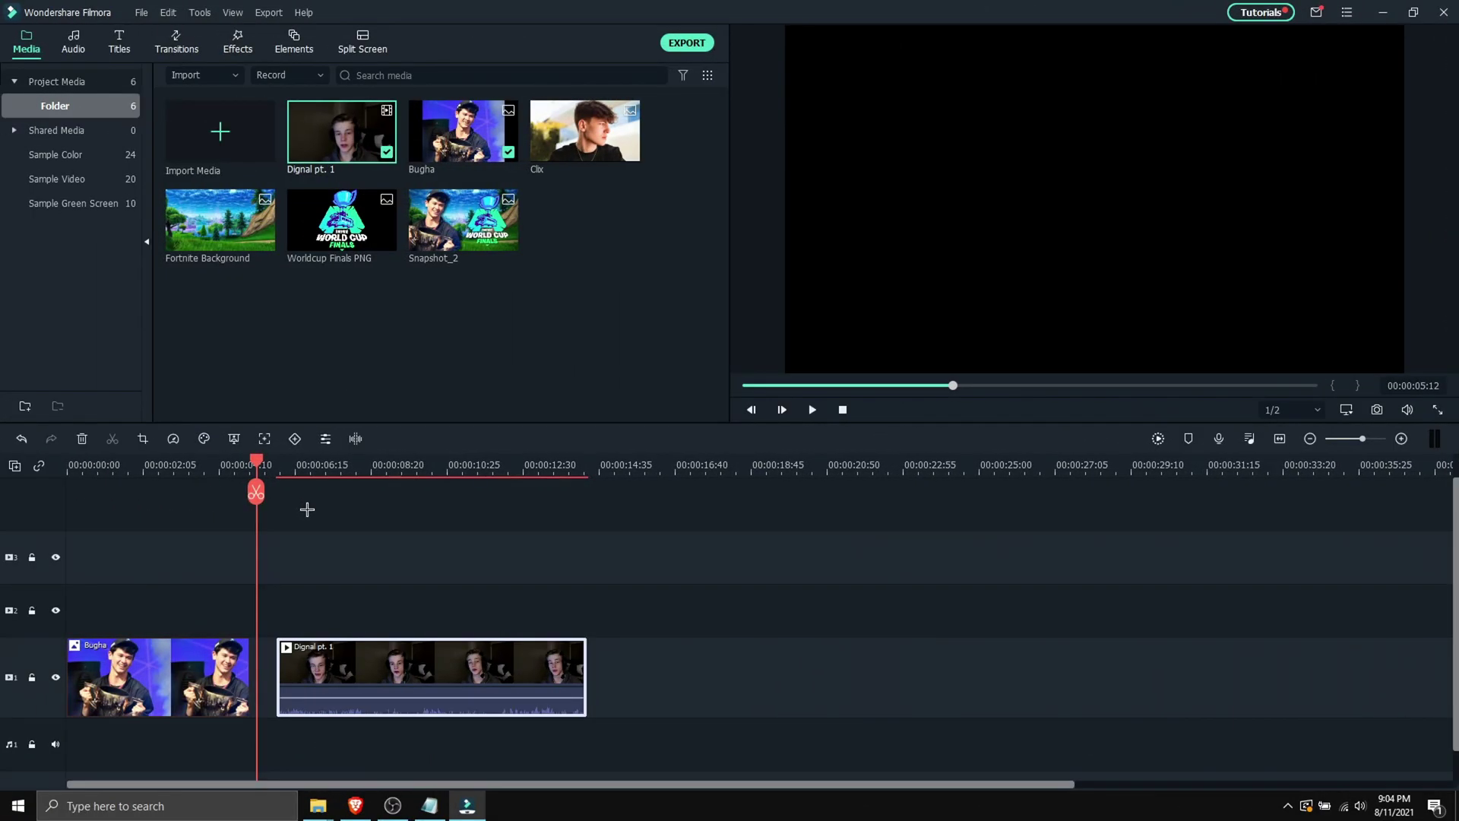
# - Apply the Censor Bar AR sticker to Dignal pt. 1, preview it, and lower its volume to -25.50 dB
pyautogui.click(243, 40)
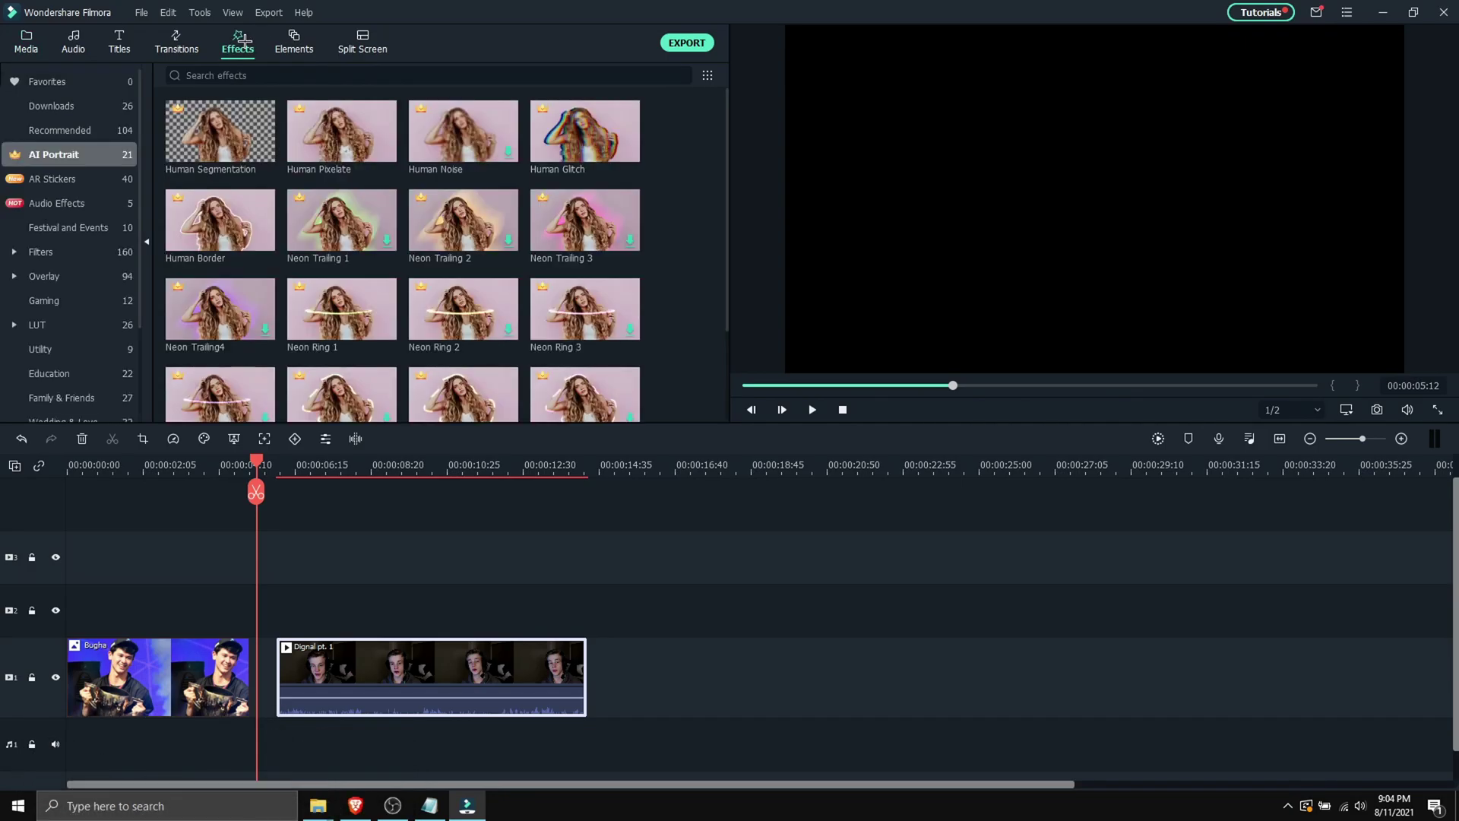
pyautogui.click(83, 181)
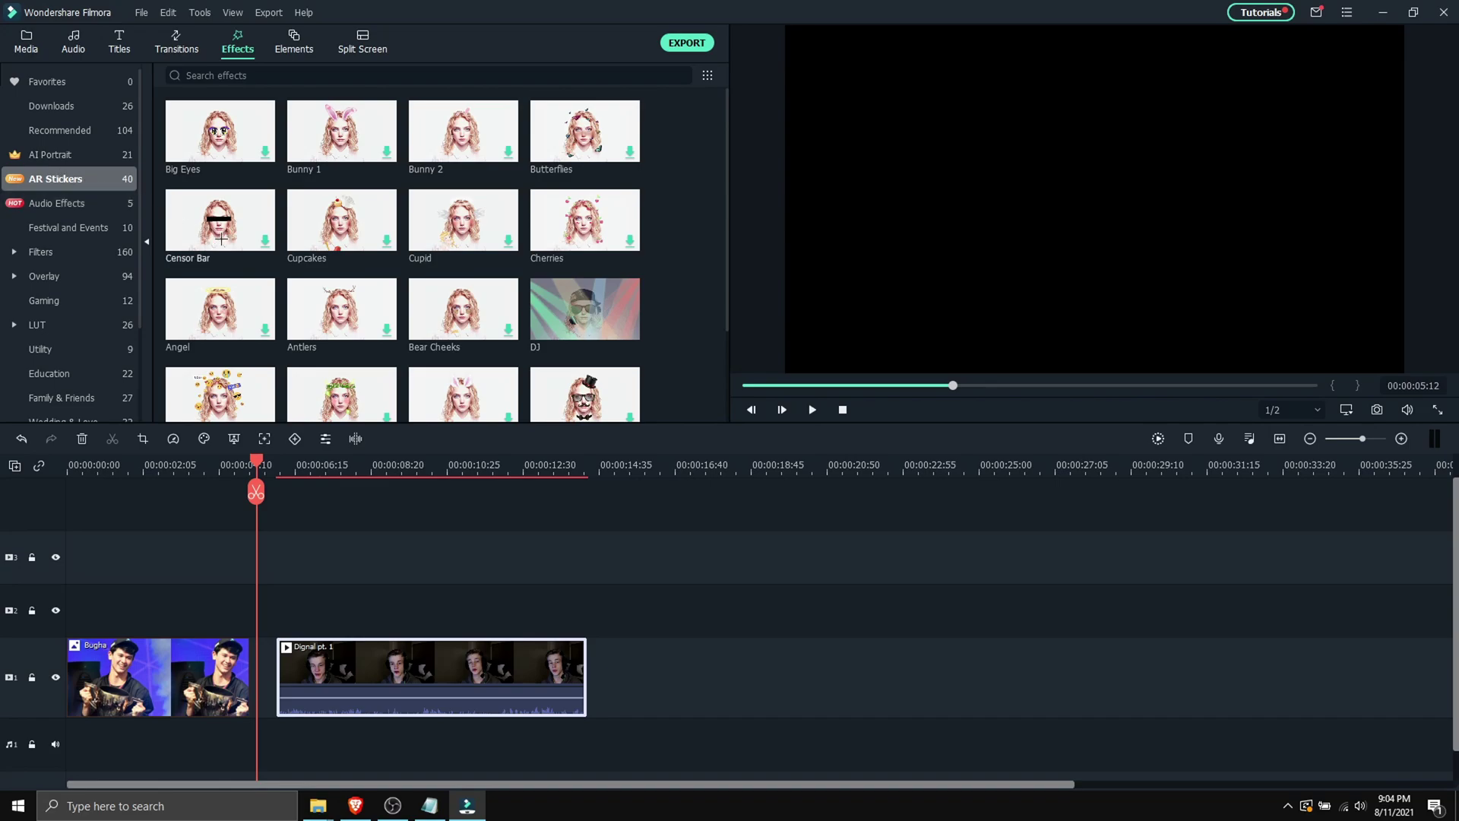
pyautogui.moveTo(221, 239); pyautogui.dragTo(310, 638)
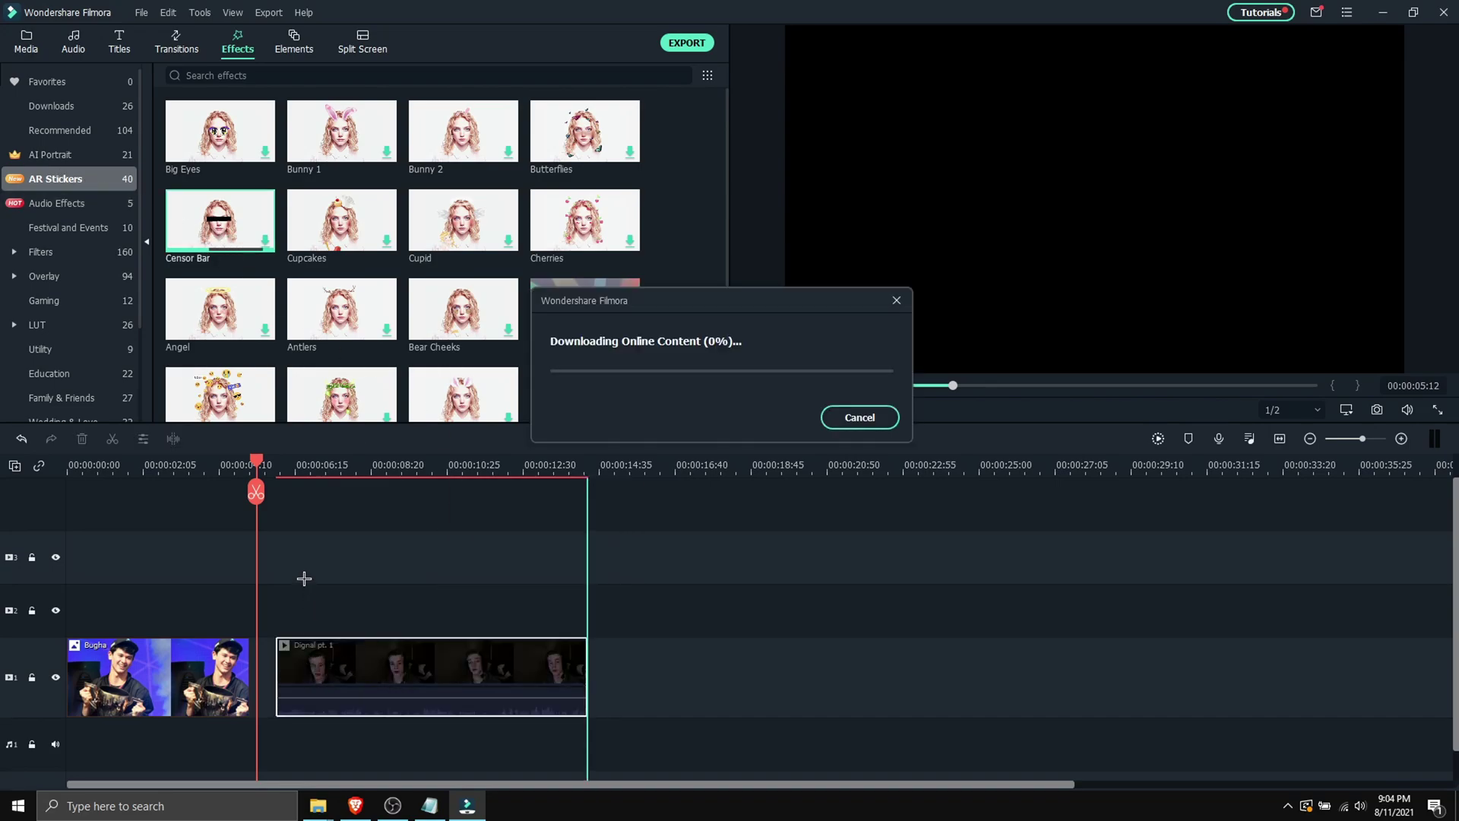
pyautogui.moveTo(303, 460); pyautogui.dragTo(292, 459)
pyautogui.press('space')
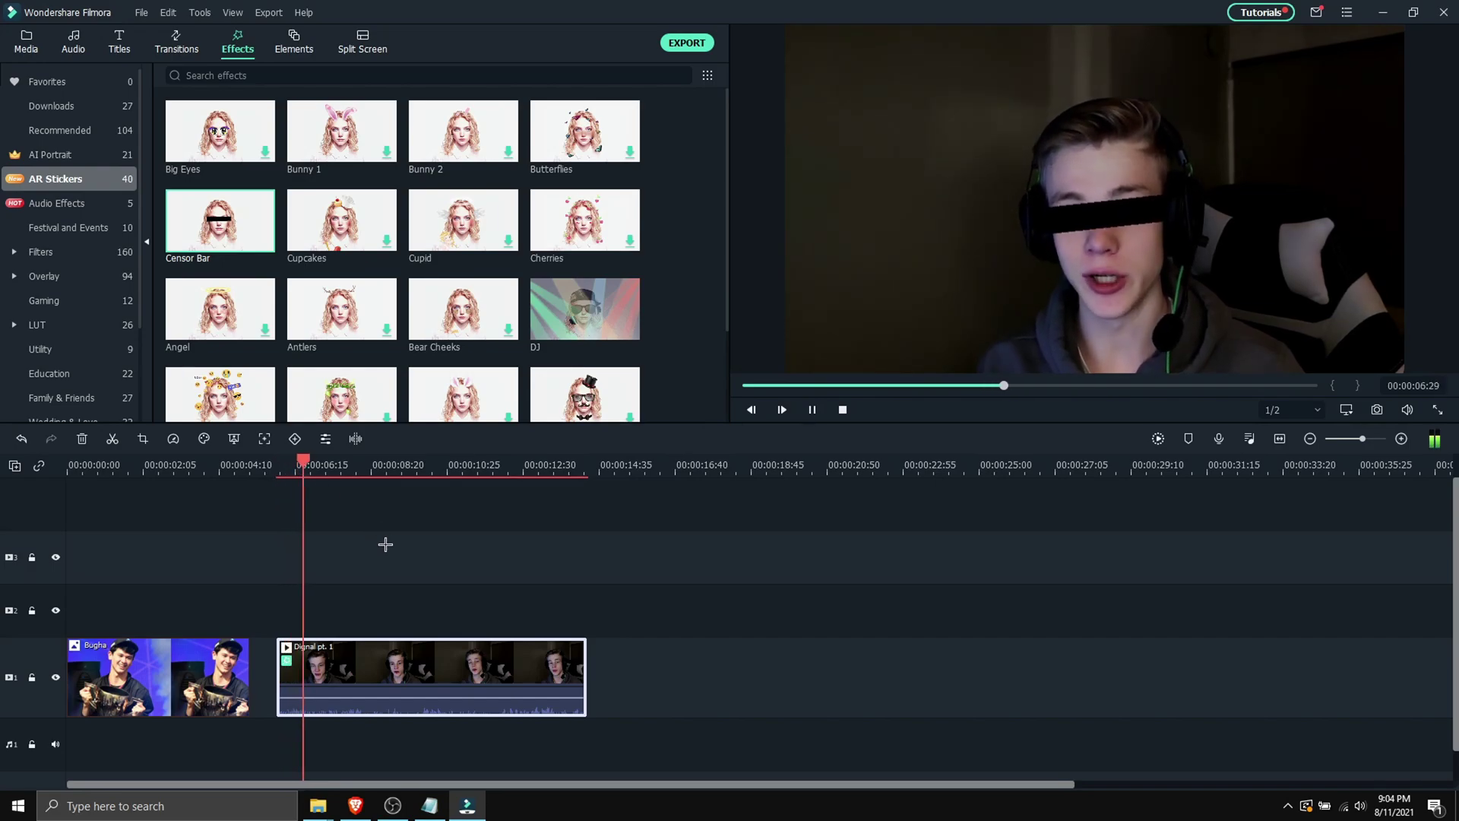
pyautogui.press('space')
pyautogui.moveTo(349, 698); pyautogui.dragTo(353, 709)
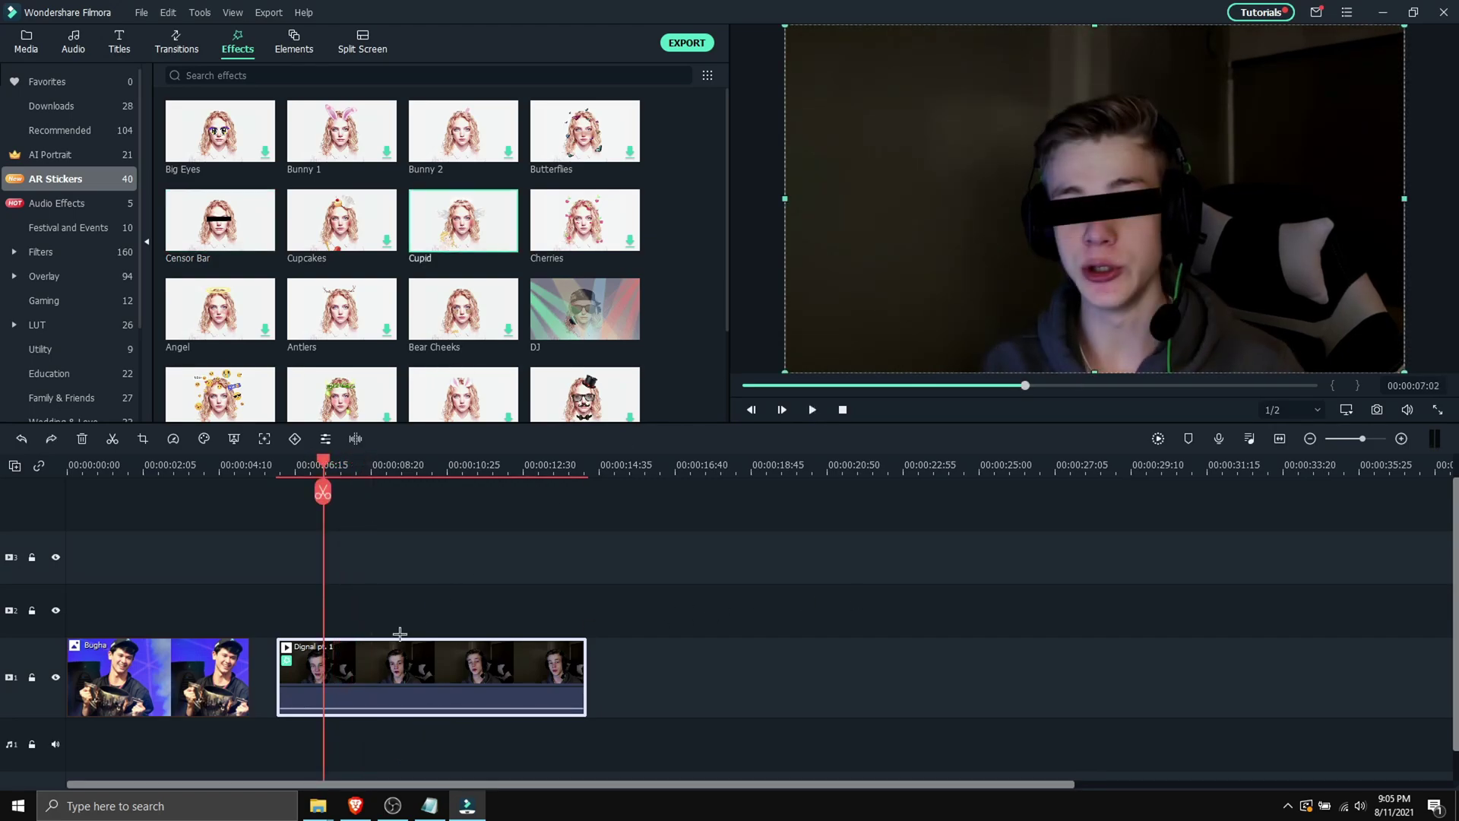
# - Delete the Censor Bar effect from Dignal pt. 1 and apply the DJ AR sticker instead
pyautogui.doubleClick(352, 665)
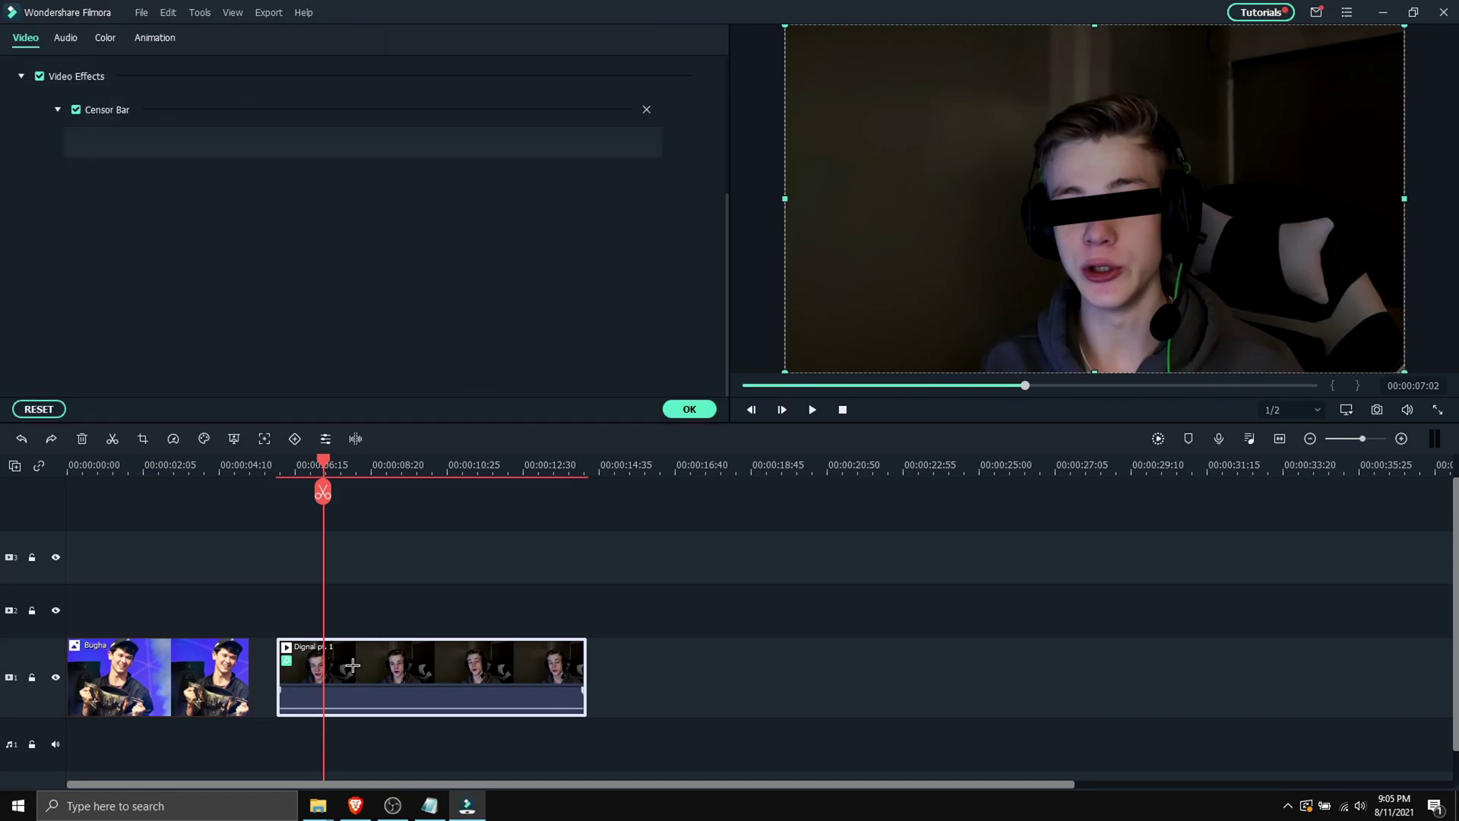
pyautogui.scroll(3, 31, 316)
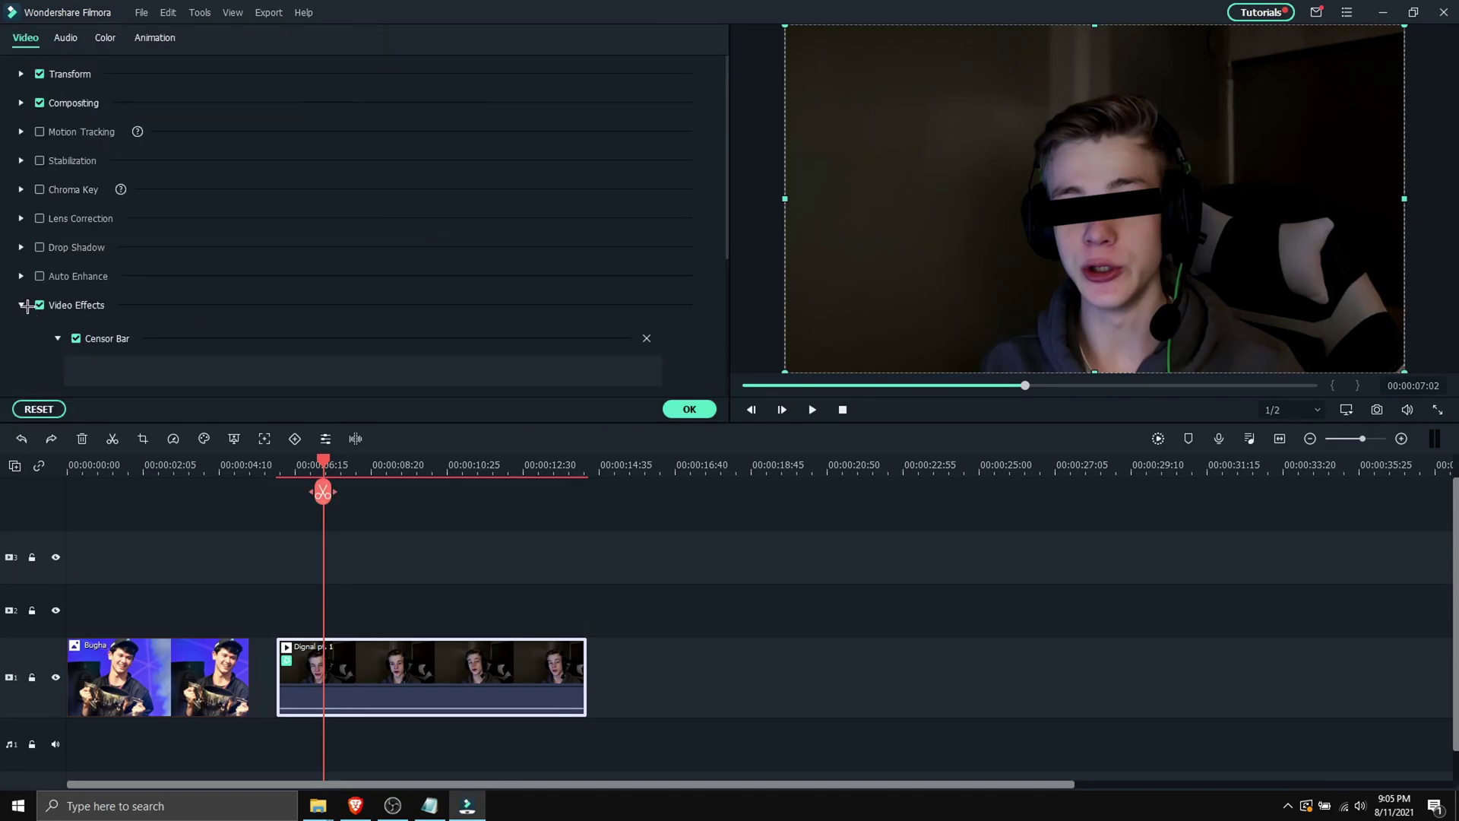
pyautogui.scroll(-1, 60, 298)
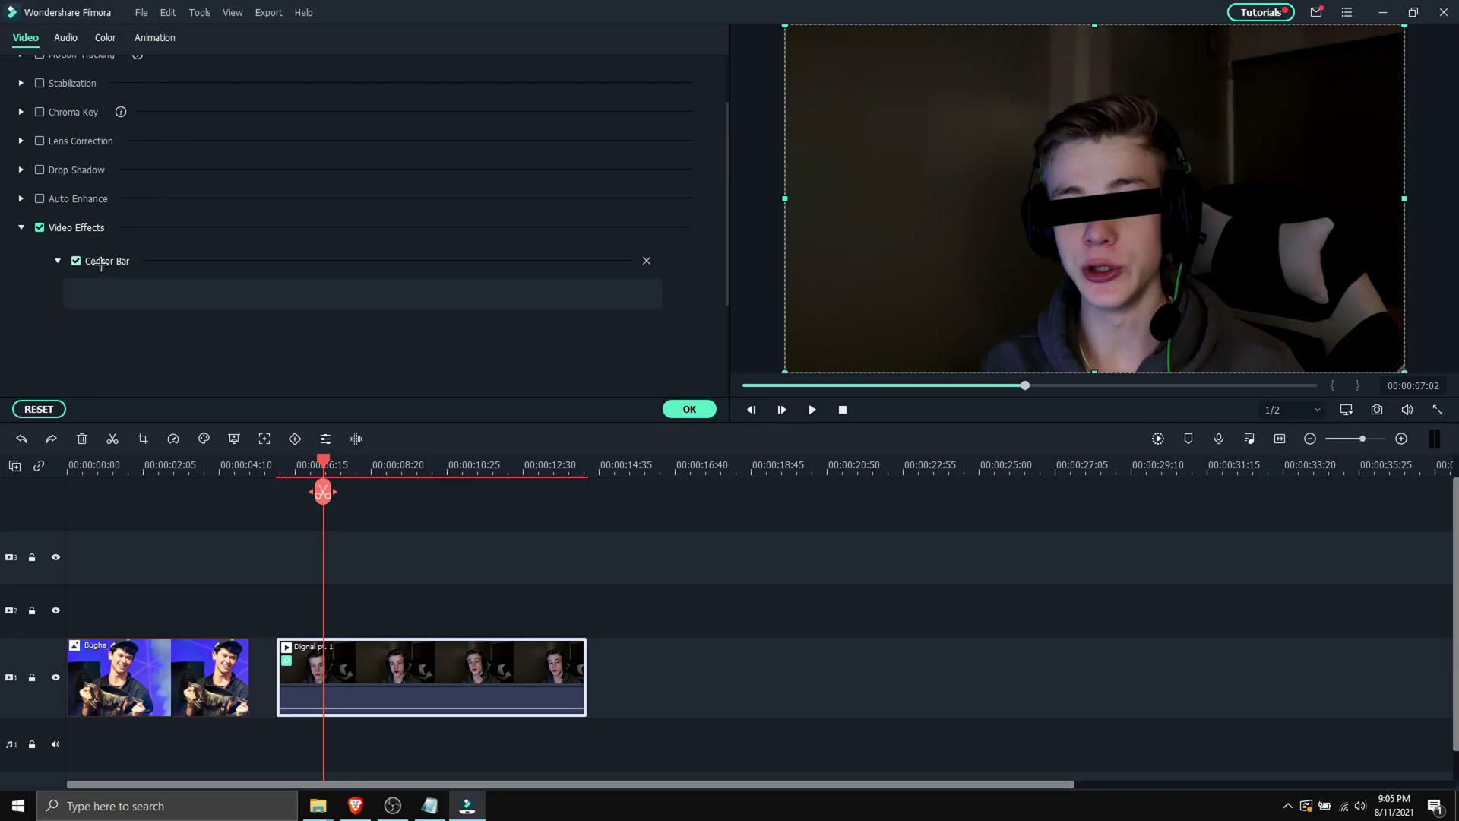
pyautogui.click(646, 261)
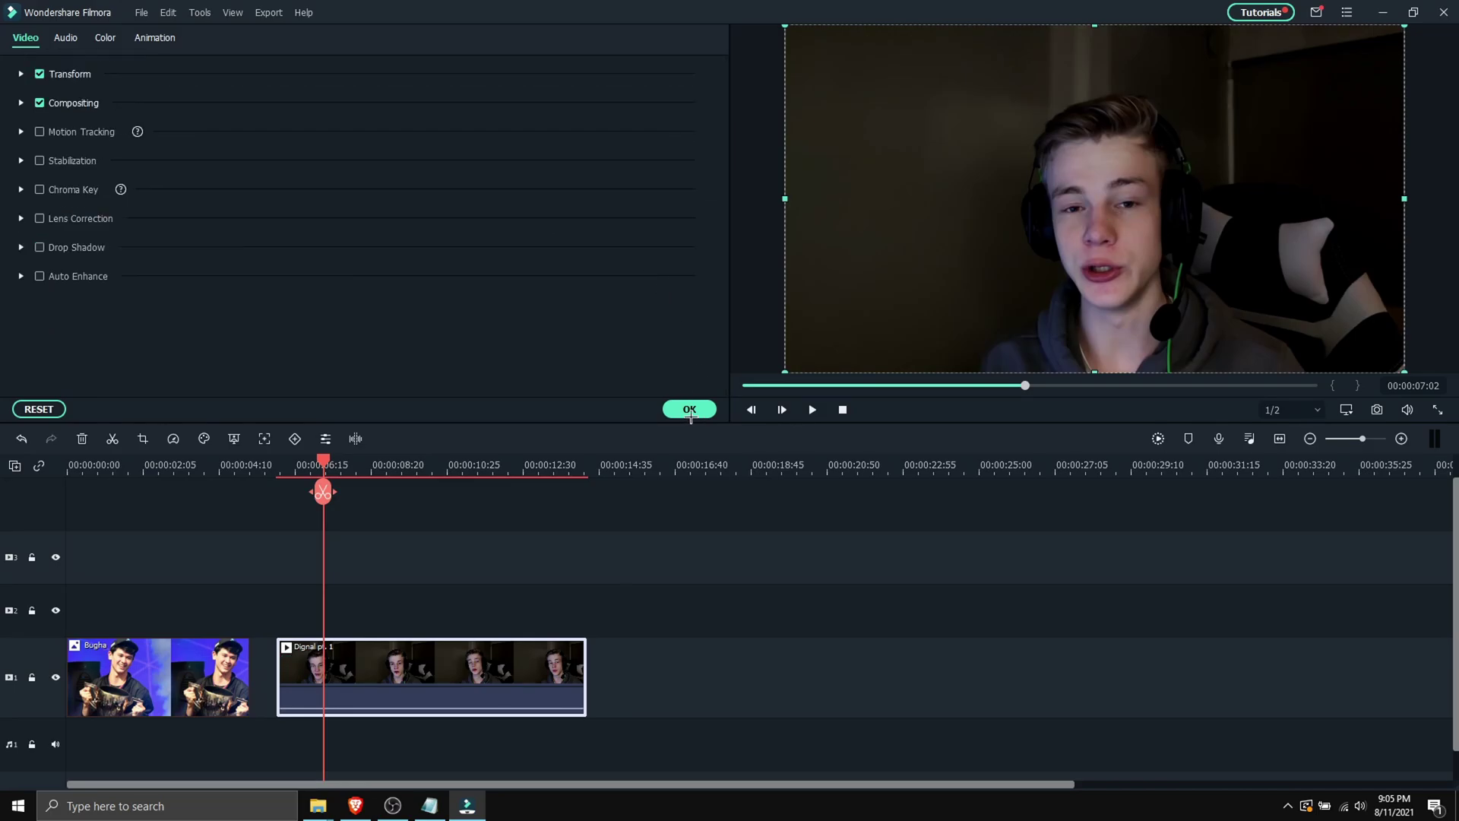
pyautogui.click(689, 410)
pyautogui.moveTo(584, 309); pyautogui.dragTo(381, 678)
# - Move the playhead onto the Bugha clip and apply the Censor Bar AR sticker to it
pyautogui.click(355, 464)
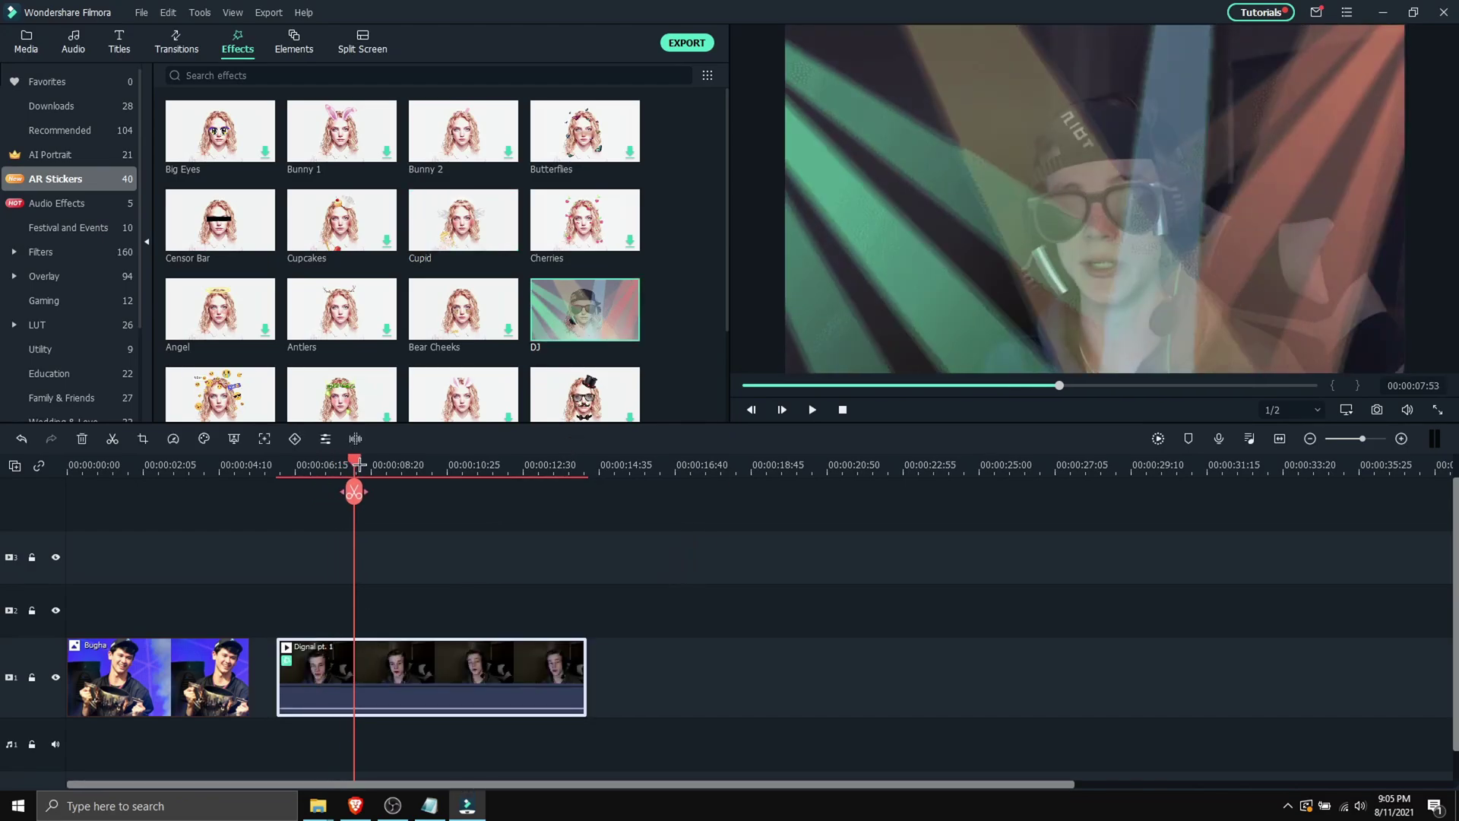
pyautogui.moveTo(358, 464); pyautogui.dragTo(170, 464)
pyautogui.click(291, 513)
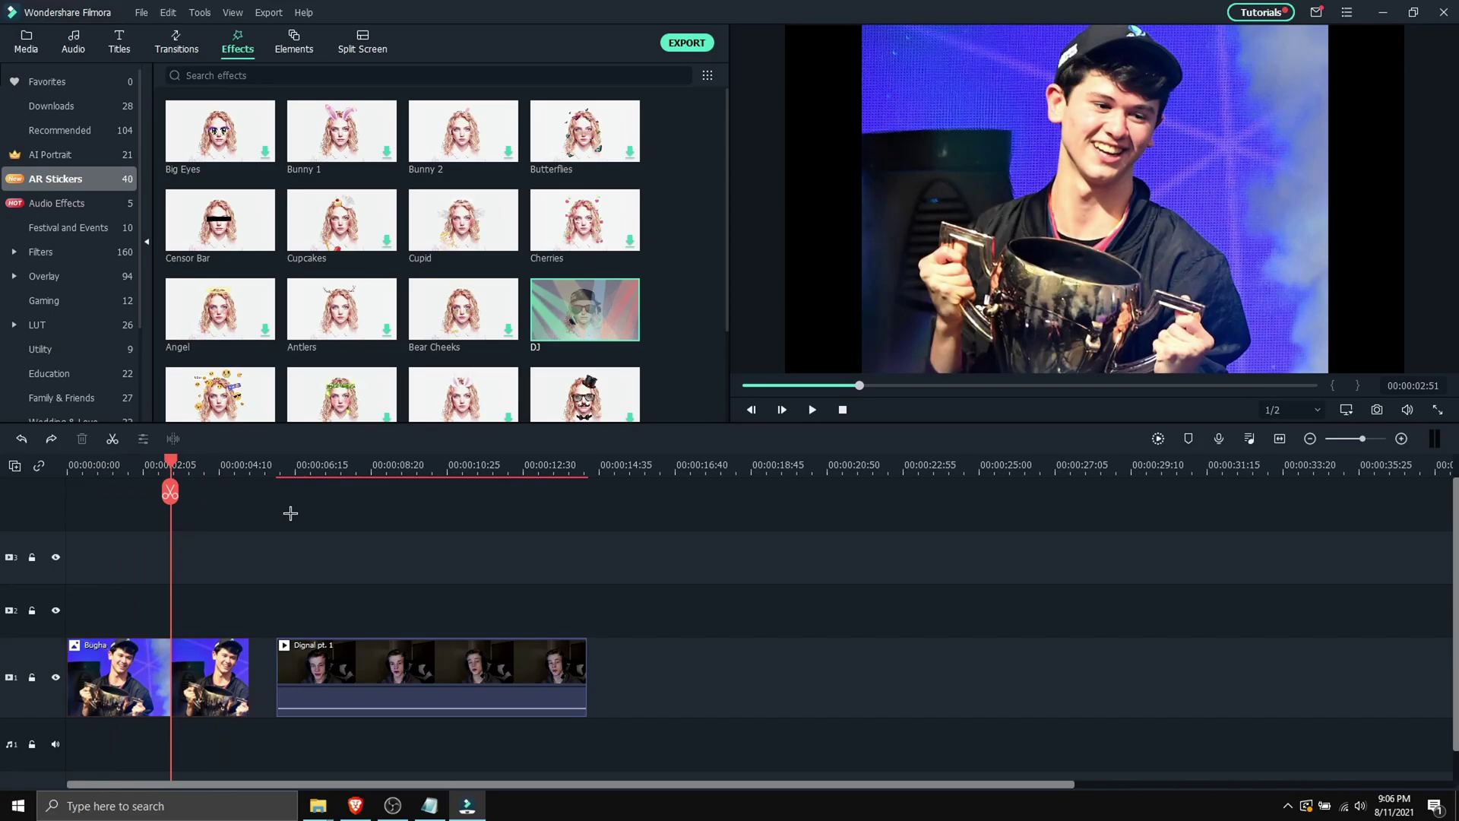
pyautogui.moveTo(217, 251); pyautogui.dragTo(140, 691)
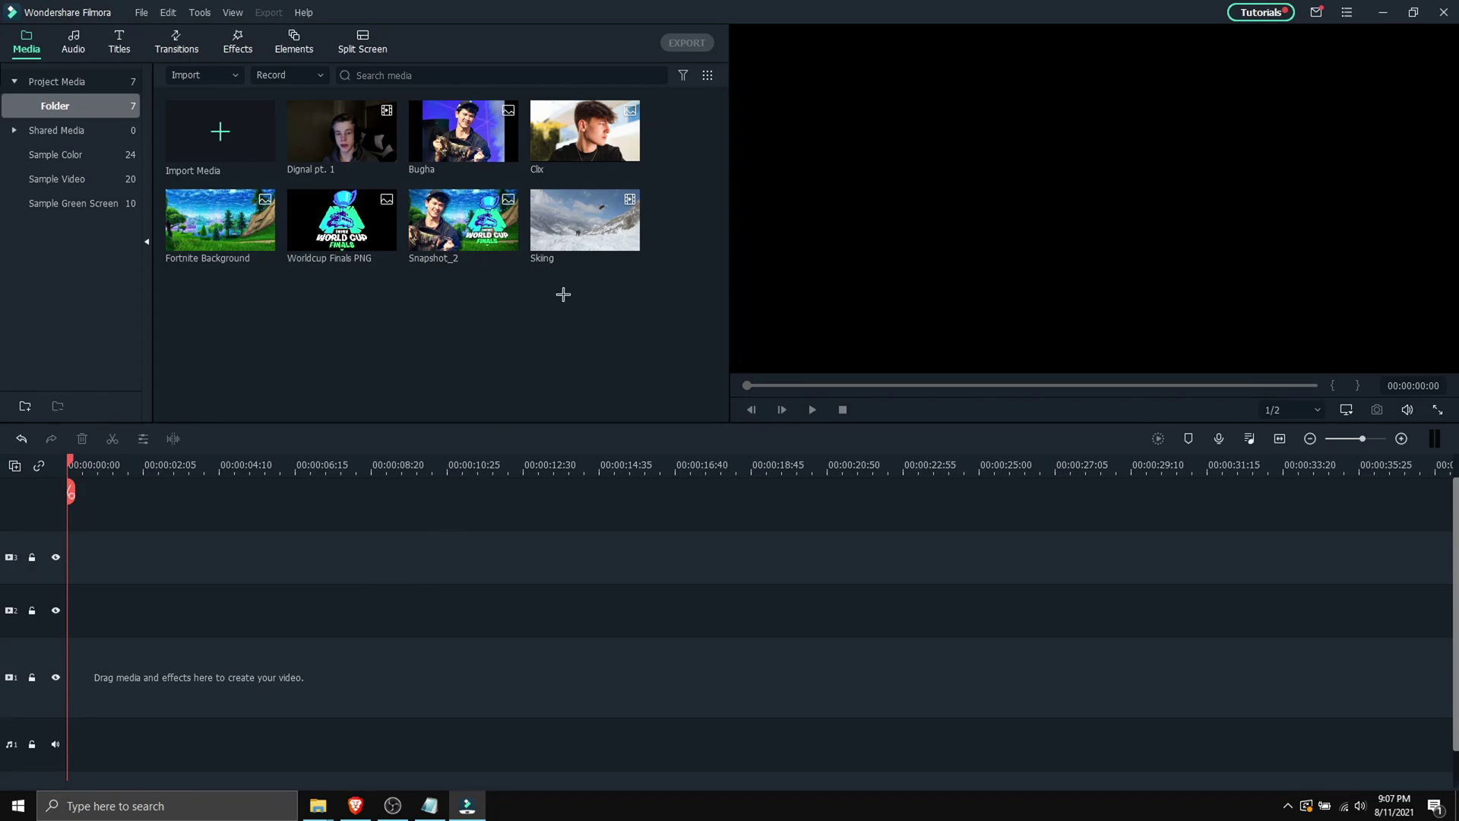
# - Auto-reframe Skiing.mp4 to a 9:16 aspect ratio and analyse it so the crop tracks the skier
pyautogui.rightClick(559, 217)
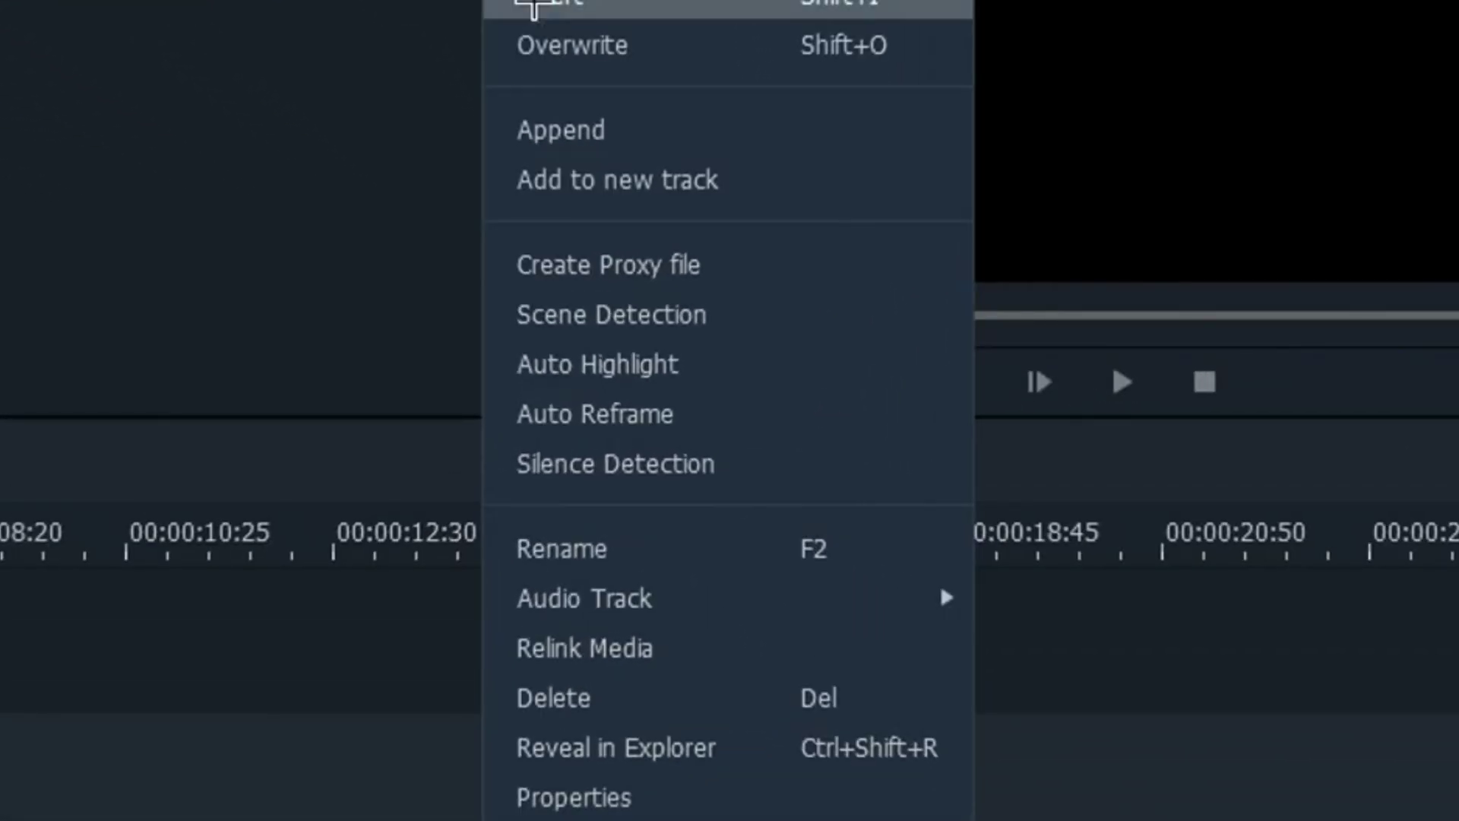
pyautogui.click(543, 406)
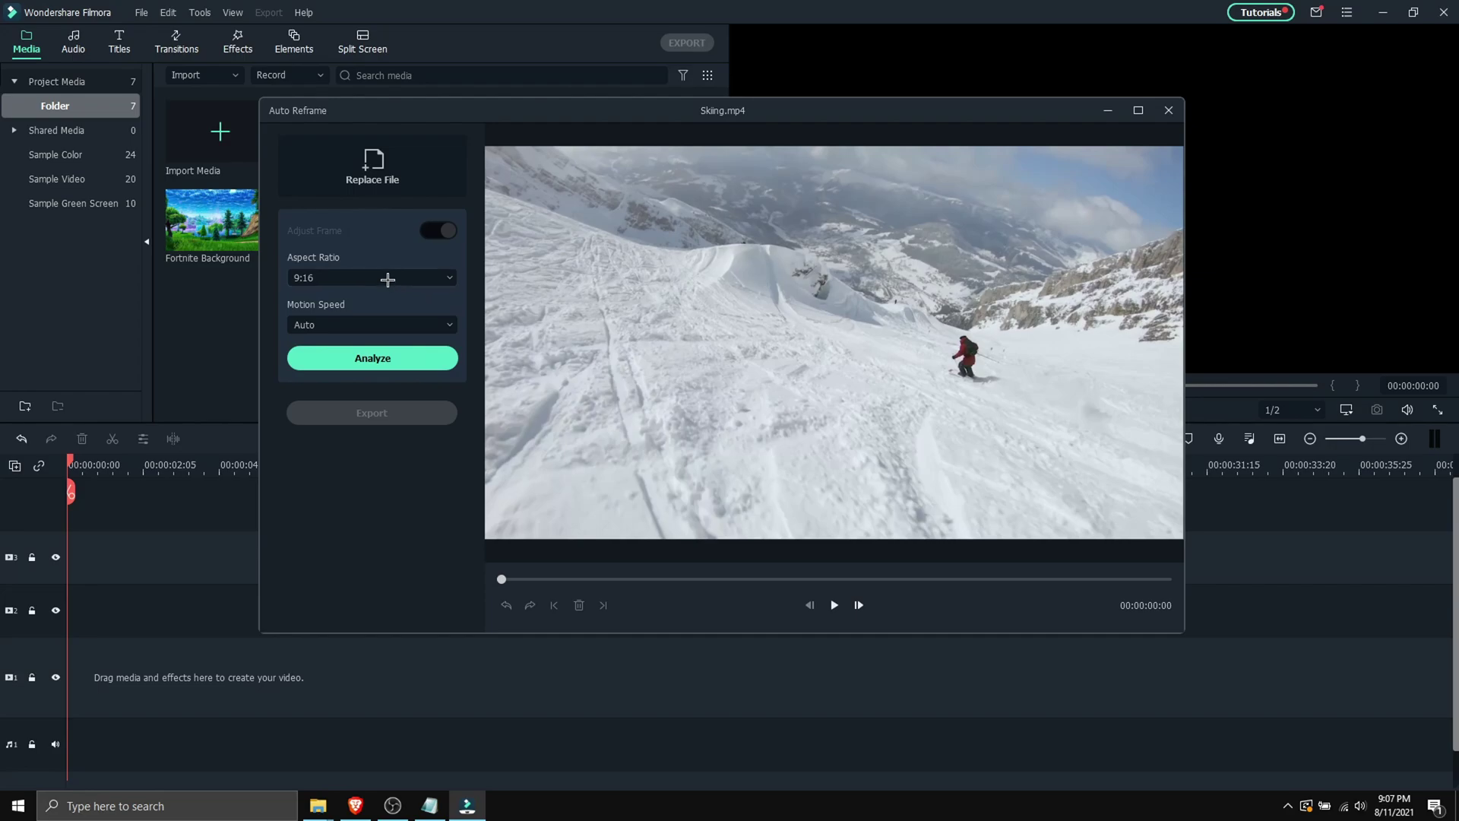
pyautogui.click(437, 286)
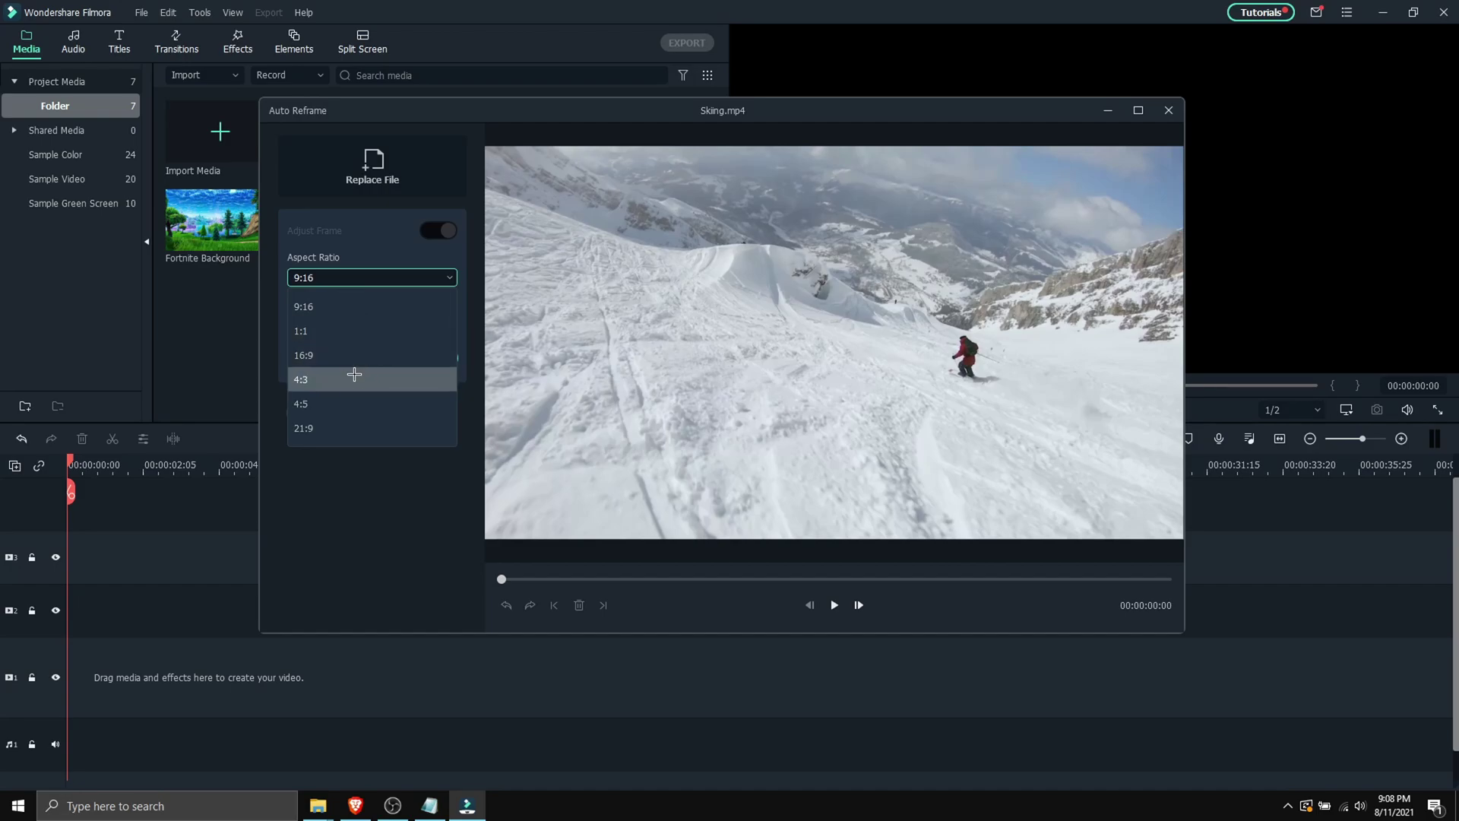
pyautogui.click(380, 306)
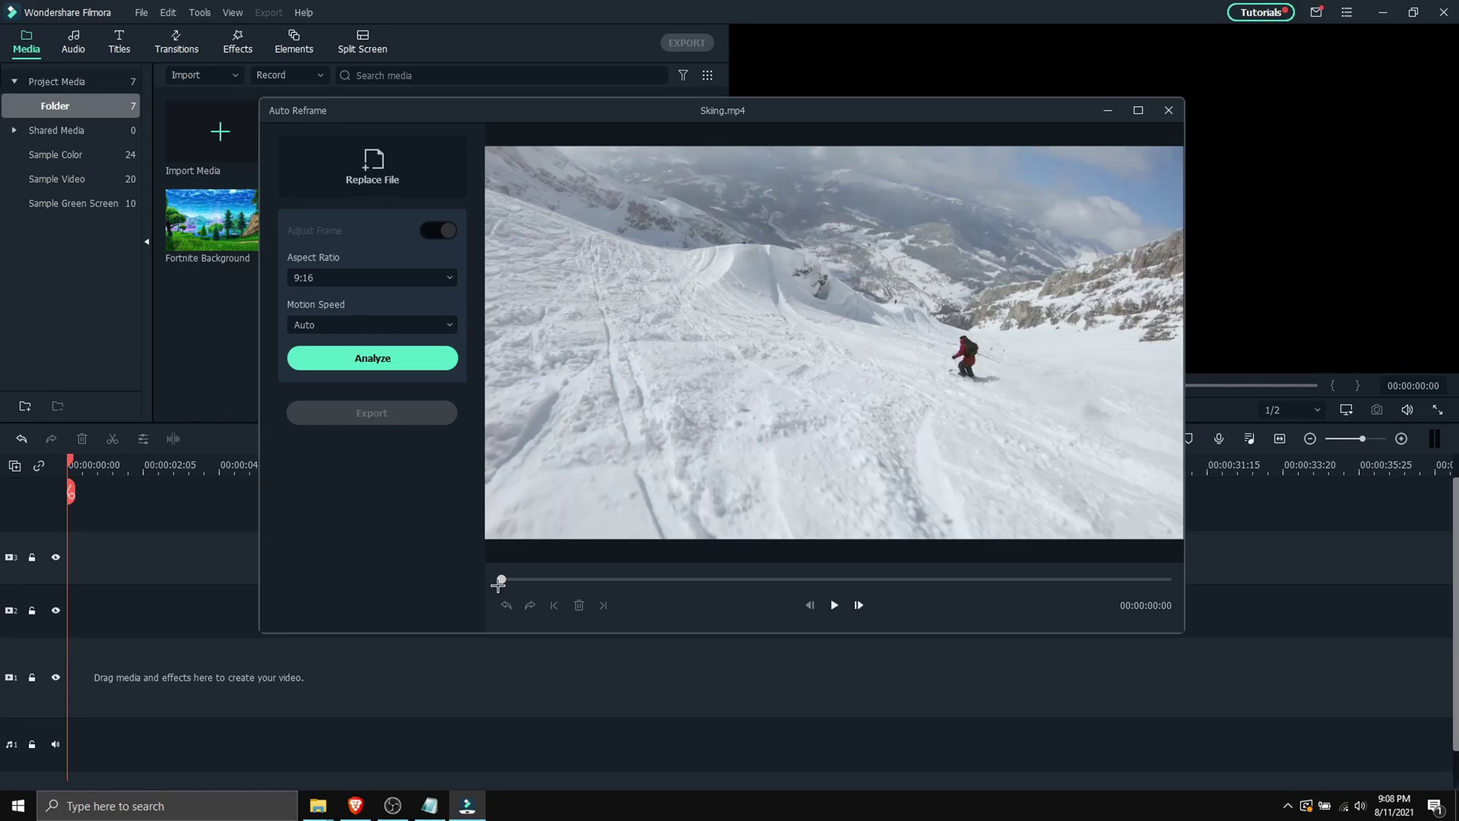
pyautogui.moveTo(500, 580); pyautogui.dragTo(531, 584)
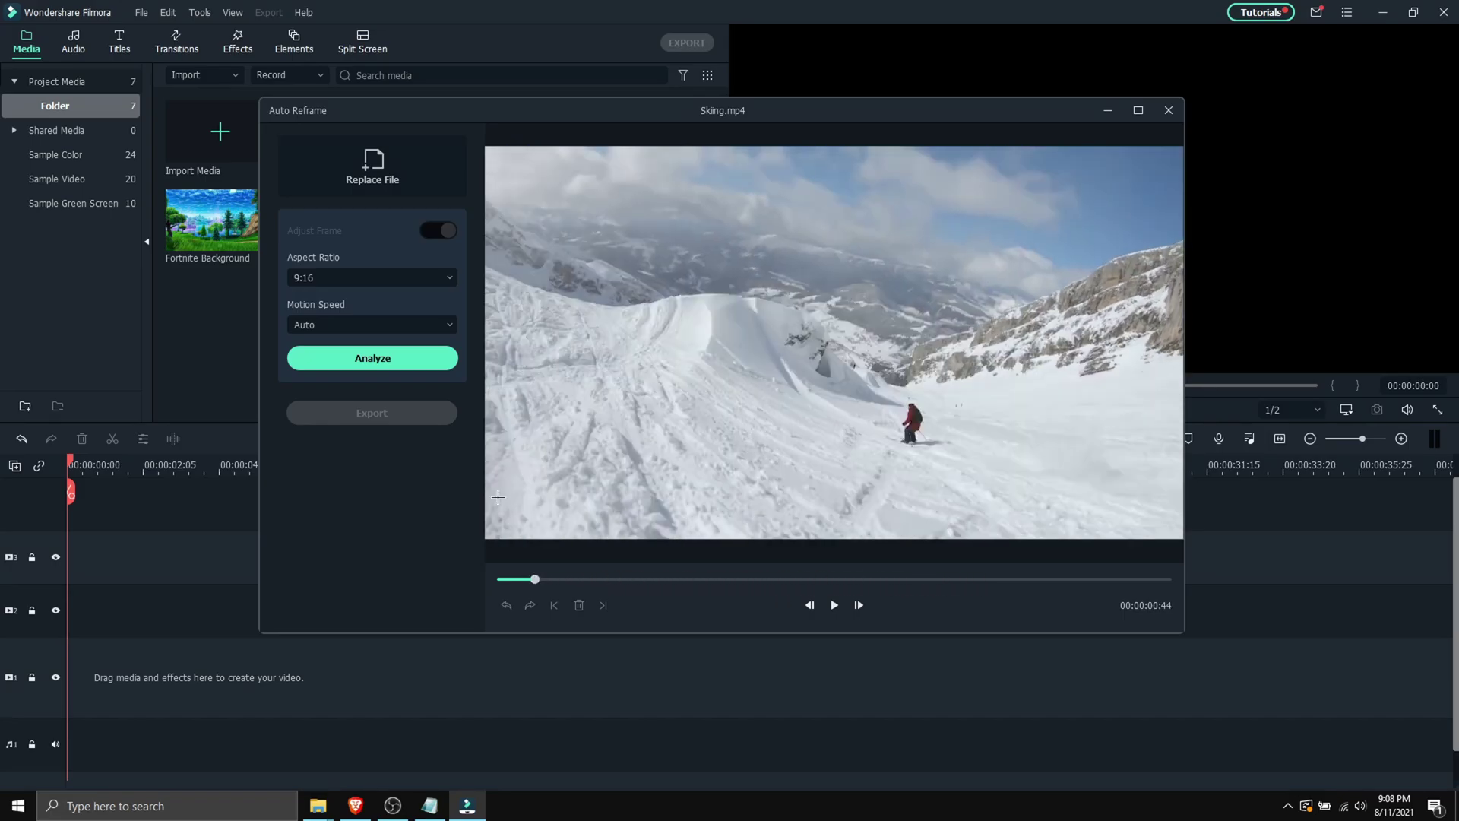
pyautogui.click(378, 358)
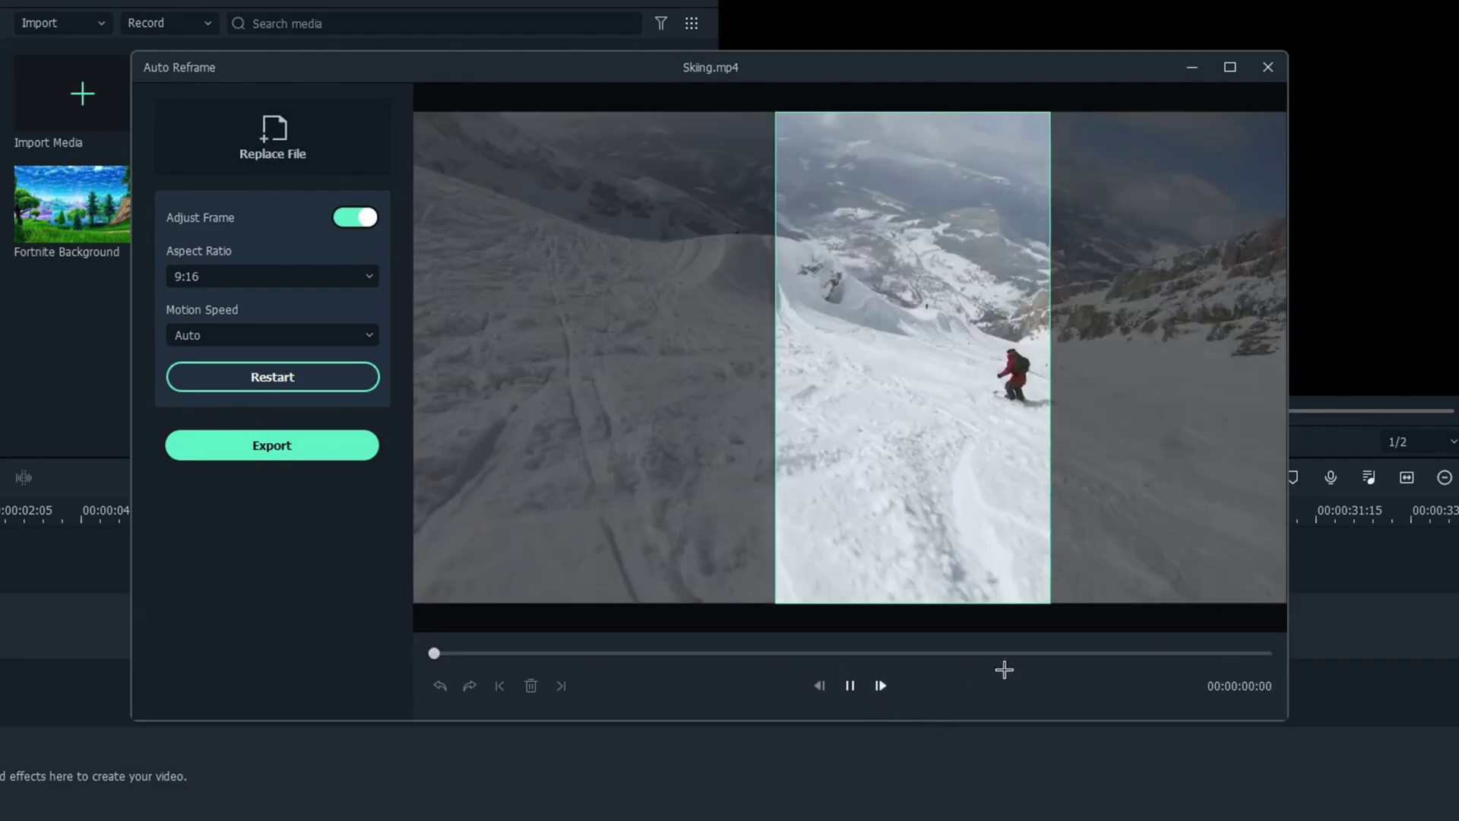
# - Shift the 9:16 crop around the skier's jump, adding keyframes that keep him in frame
pyautogui.click(849, 684)
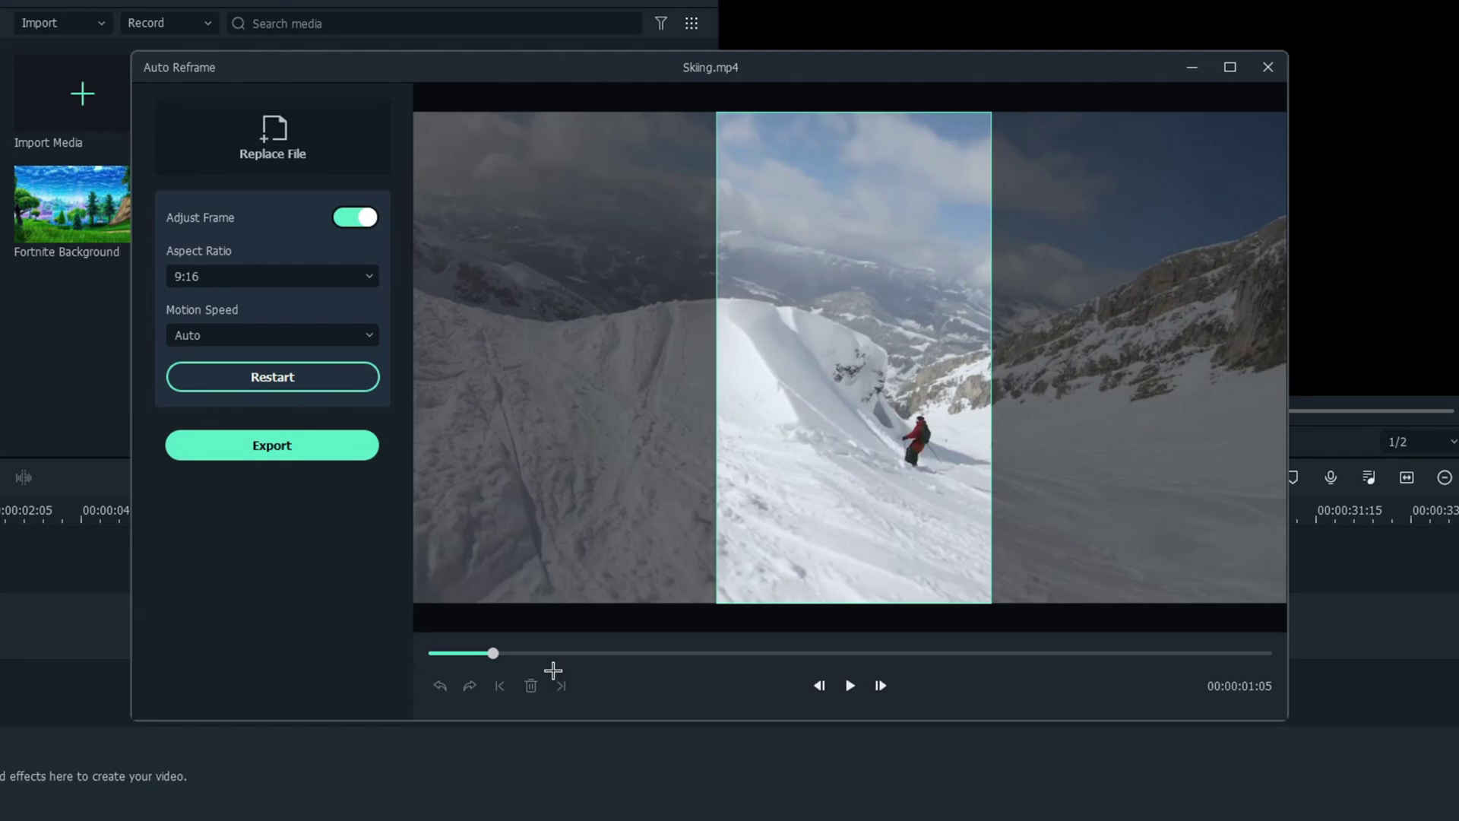
pyautogui.moveTo(536, 653); pyautogui.dragTo(749, 653)
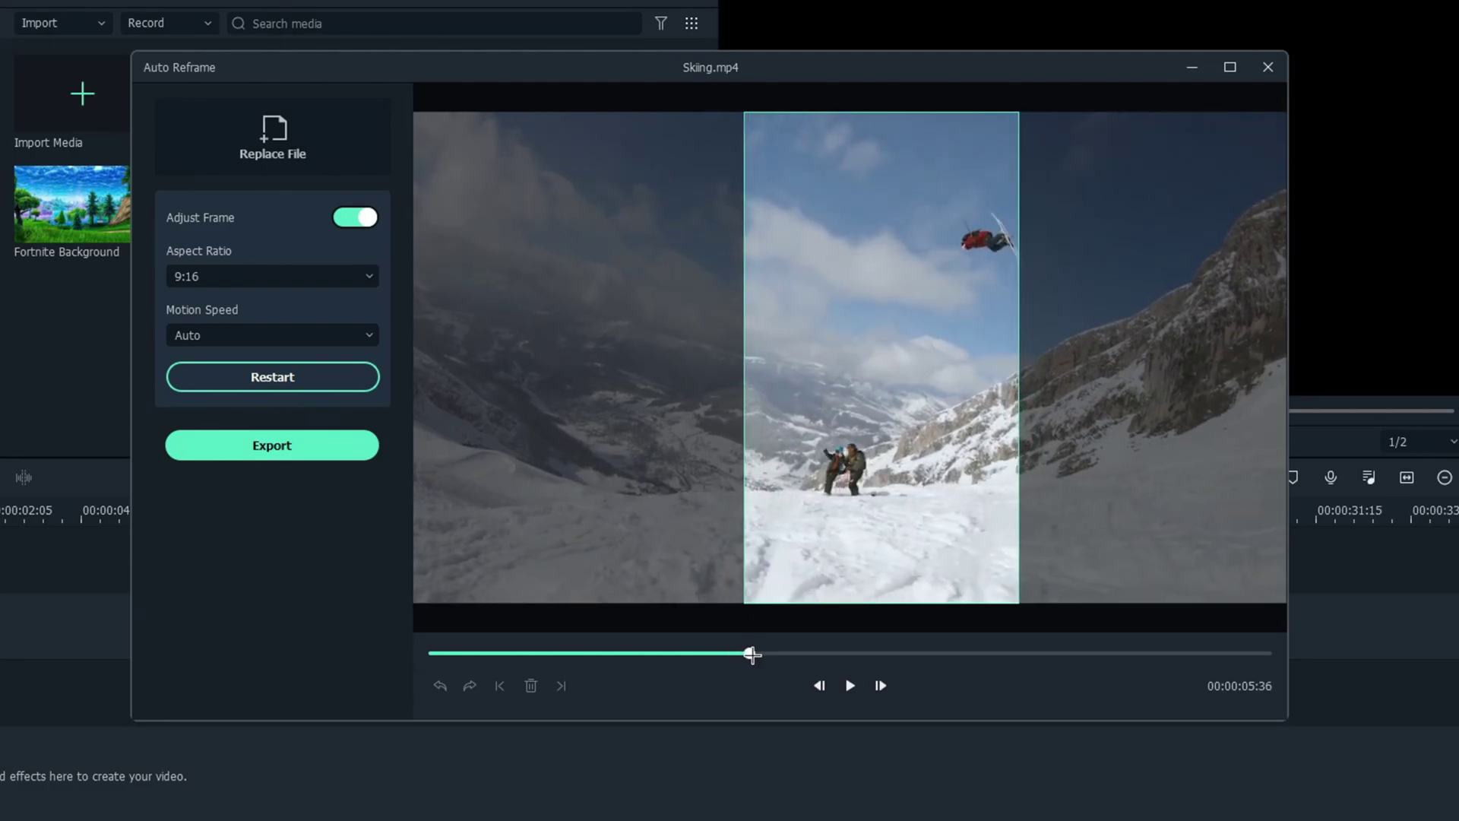
pyautogui.moveTo(891, 487); pyautogui.dragTo(1006, 487)
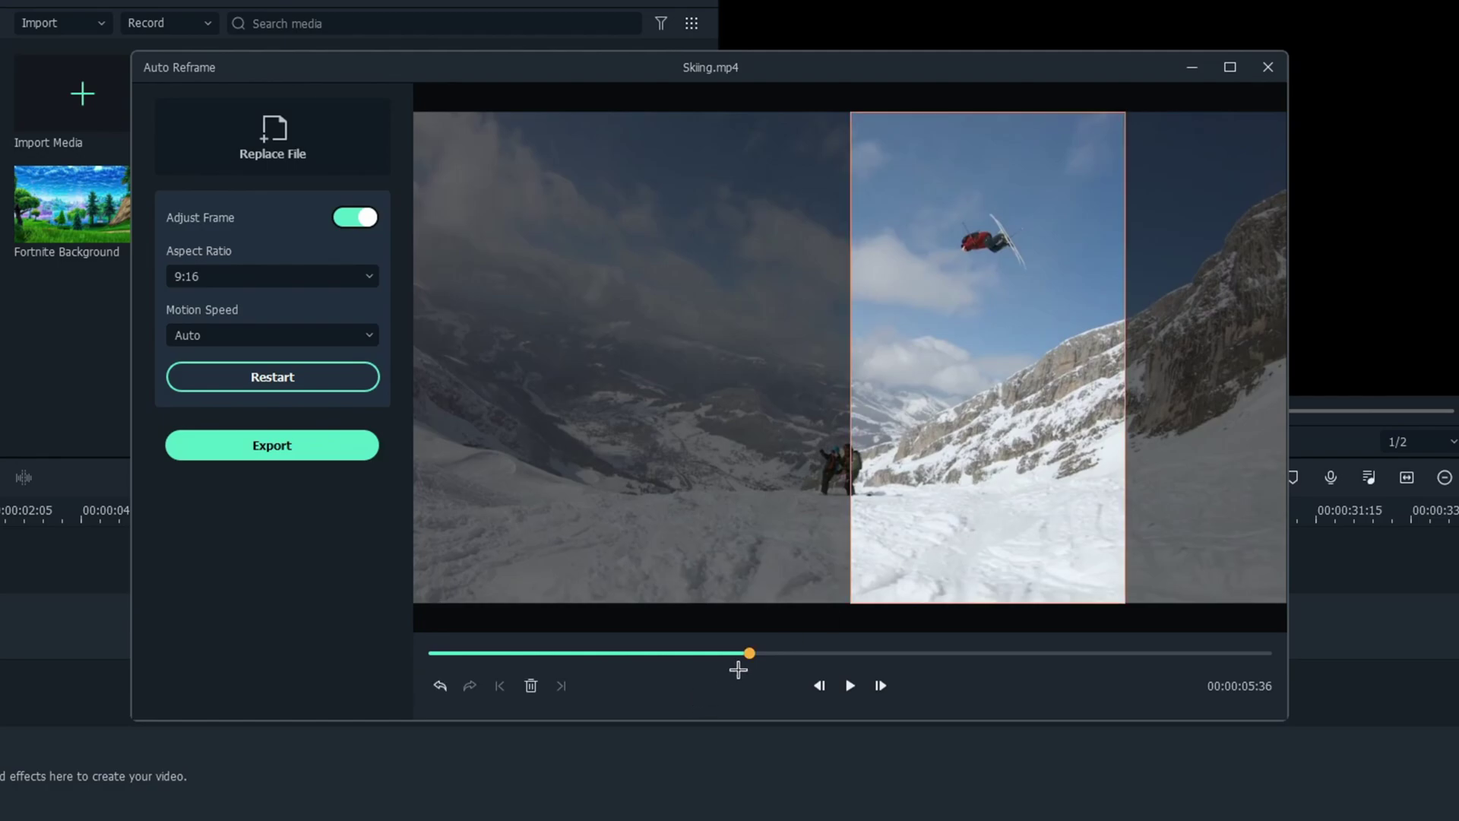
pyautogui.moveTo(750, 652)
pyautogui.mouseDown()
pyautogui.moveTo(722, 653)
pyautogui.moveTo(932, 652)
pyautogui.mouseUp()
pyautogui.moveTo(974, 463); pyautogui.dragTo(962, 463)
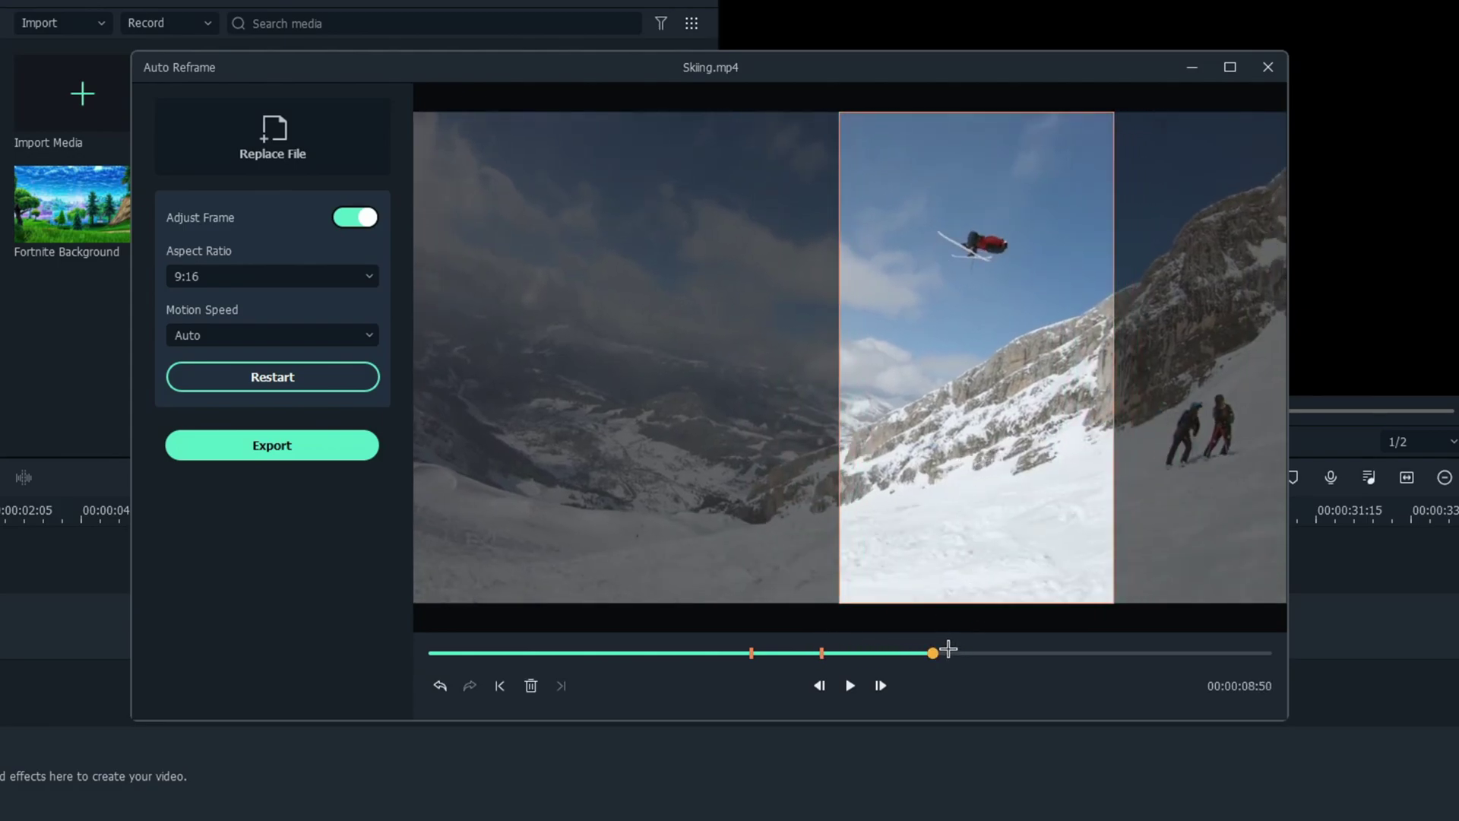
pyautogui.moveTo(934, 653)
pyautogui.mouseDown()
pyautogui.moveTo(1201, 651)
pyautogui.moveTo(1143, 652)
pyautogui.mouseUp()
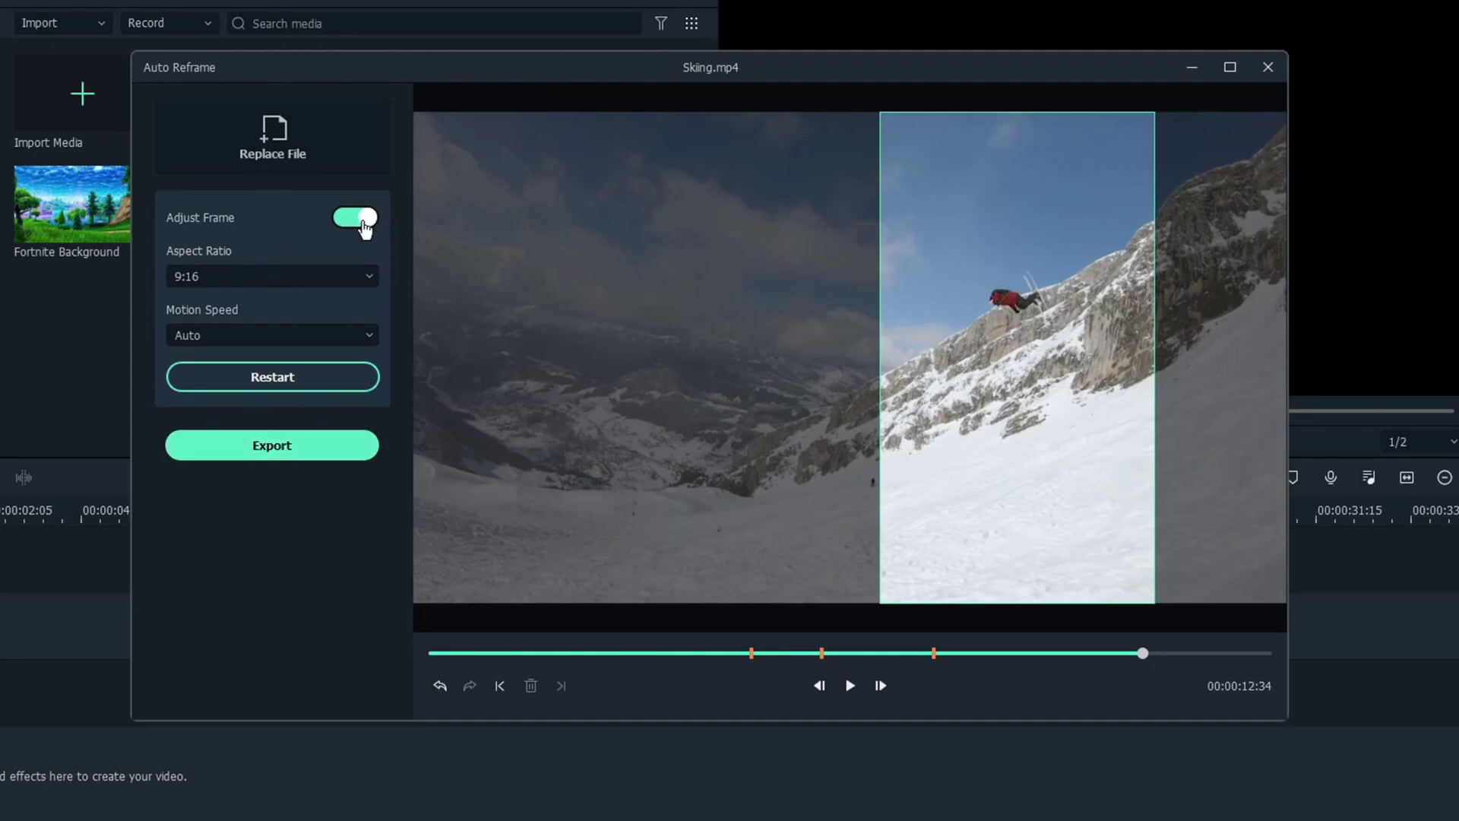
# - Turn off Adjust Frame and play the vertical clip from the start
pyautogui.click(363, 225)
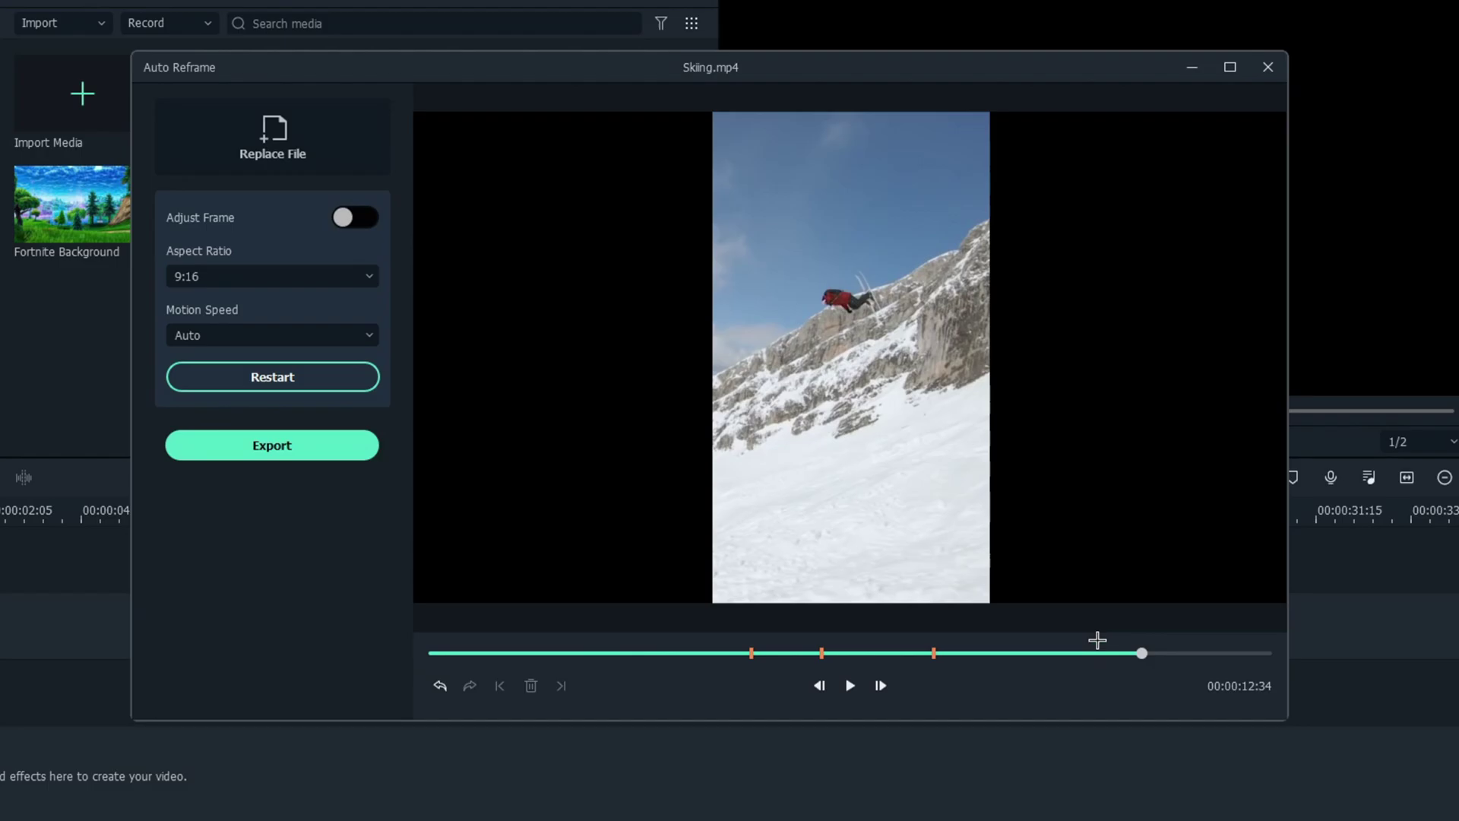
pyautogui.moveTo(1138, 654); pyautogui.dragTo(435, 646)
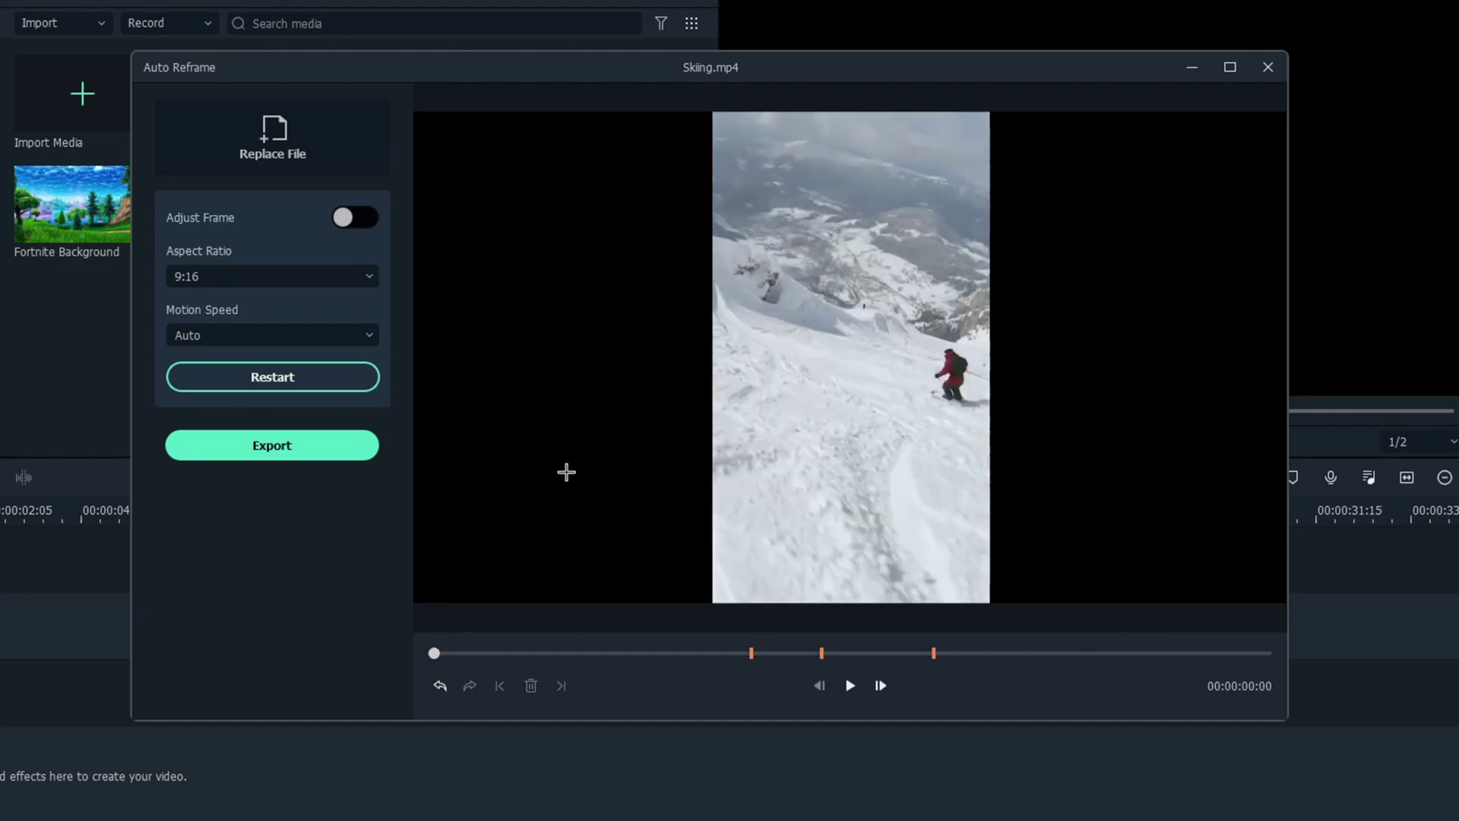
pyautogui.click(849, 685)
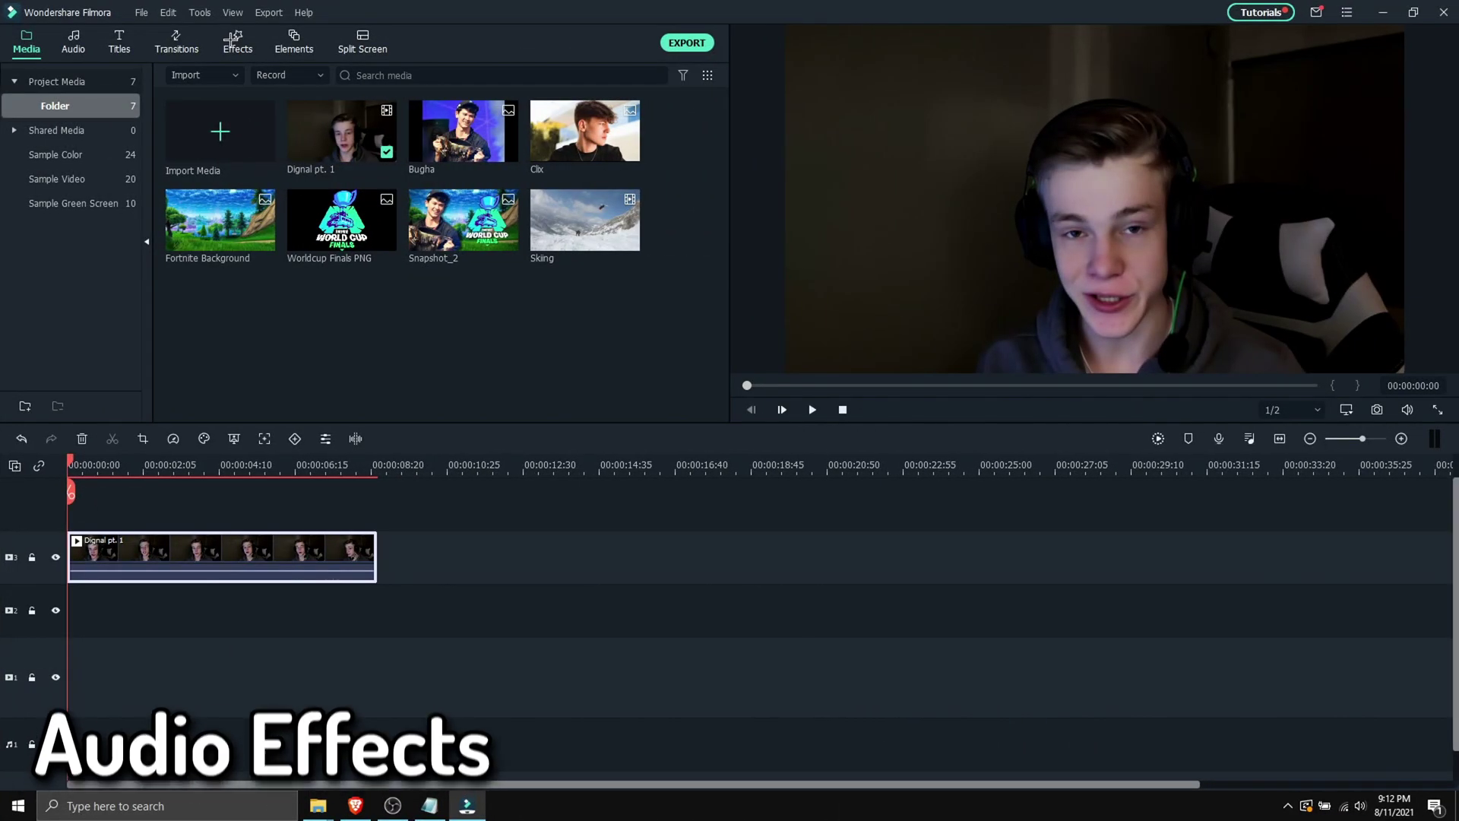
# - Open Audio Effects and download the Big Room and Small Room effects
pyautogui.click(235, 41)
pyautogui.click(69, 204)
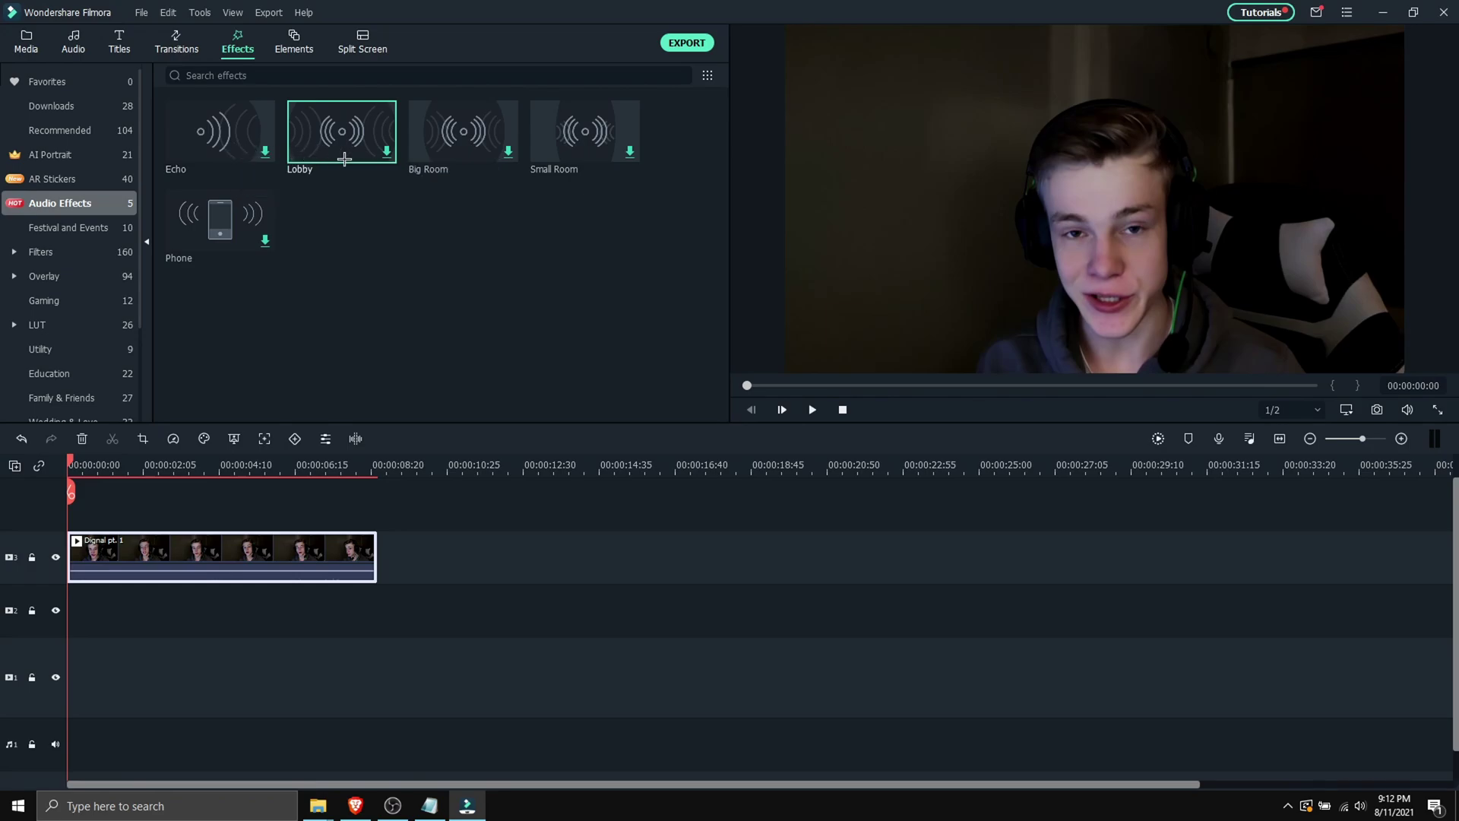
pyautogui.click(464, 131)
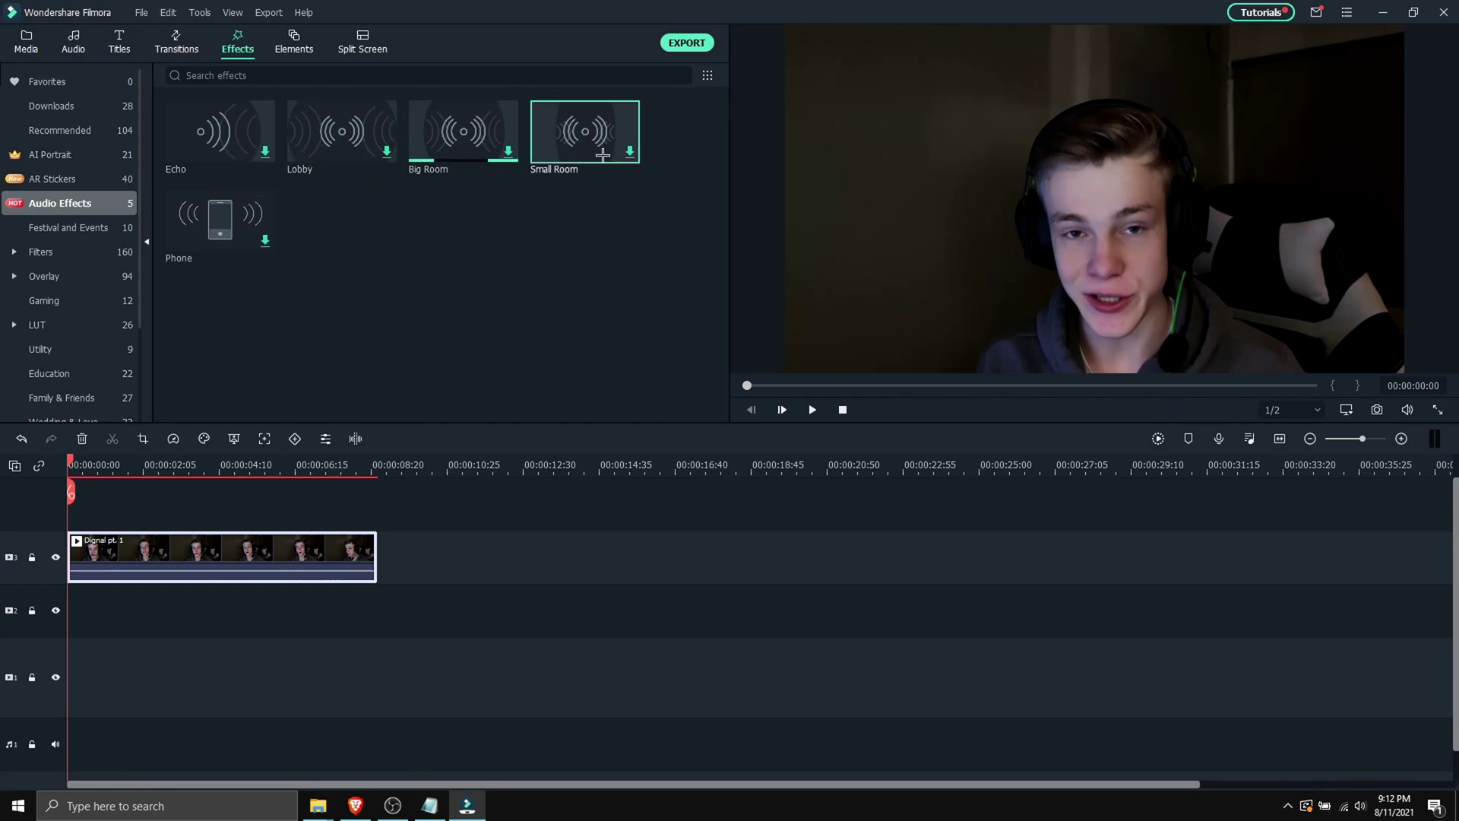
pyautogui.click(585, 131)
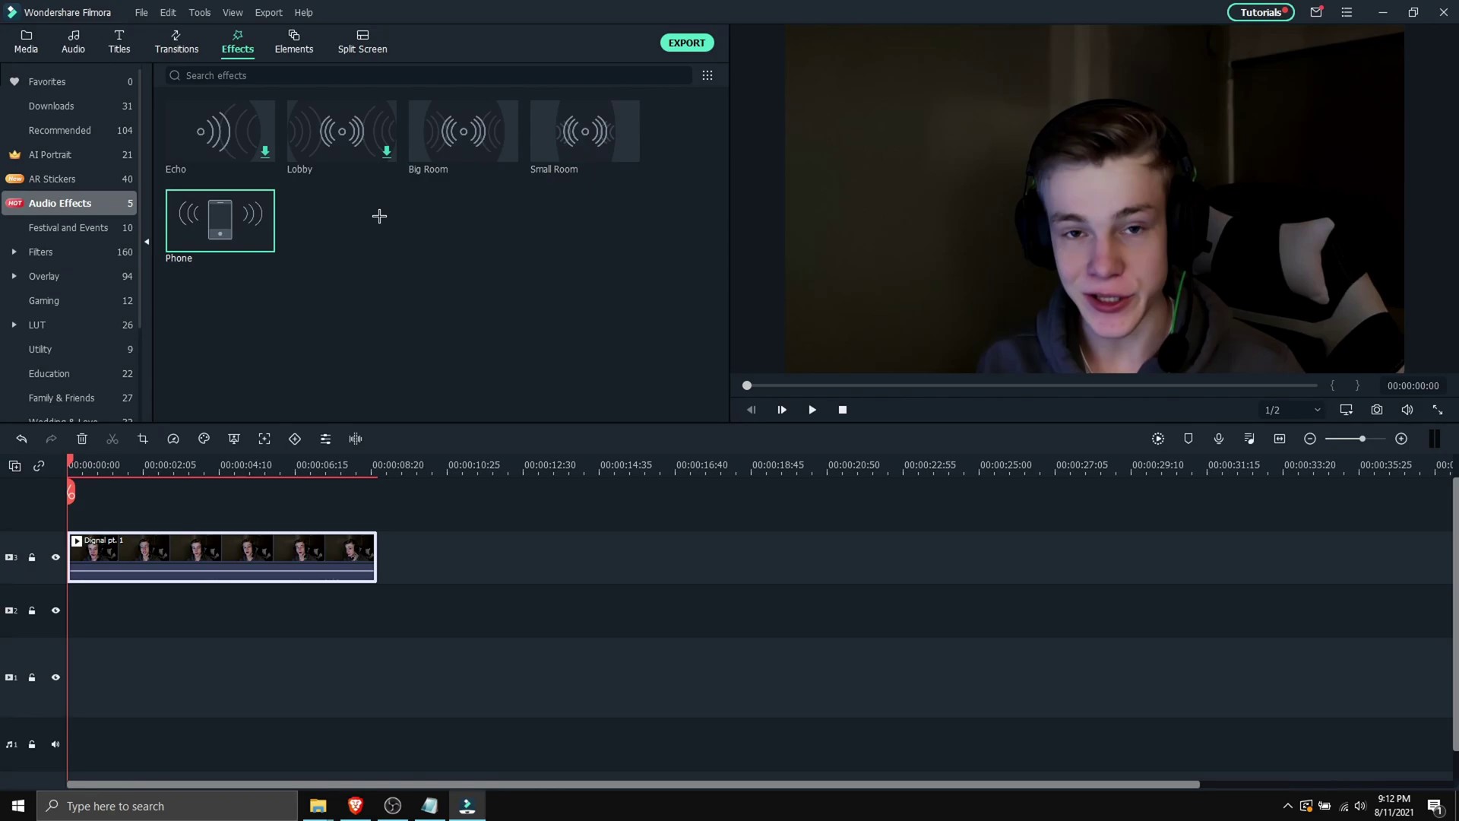
# - Preview the Phone audio effect, then download the Lobby effect
pyautogui.click(236, 227)
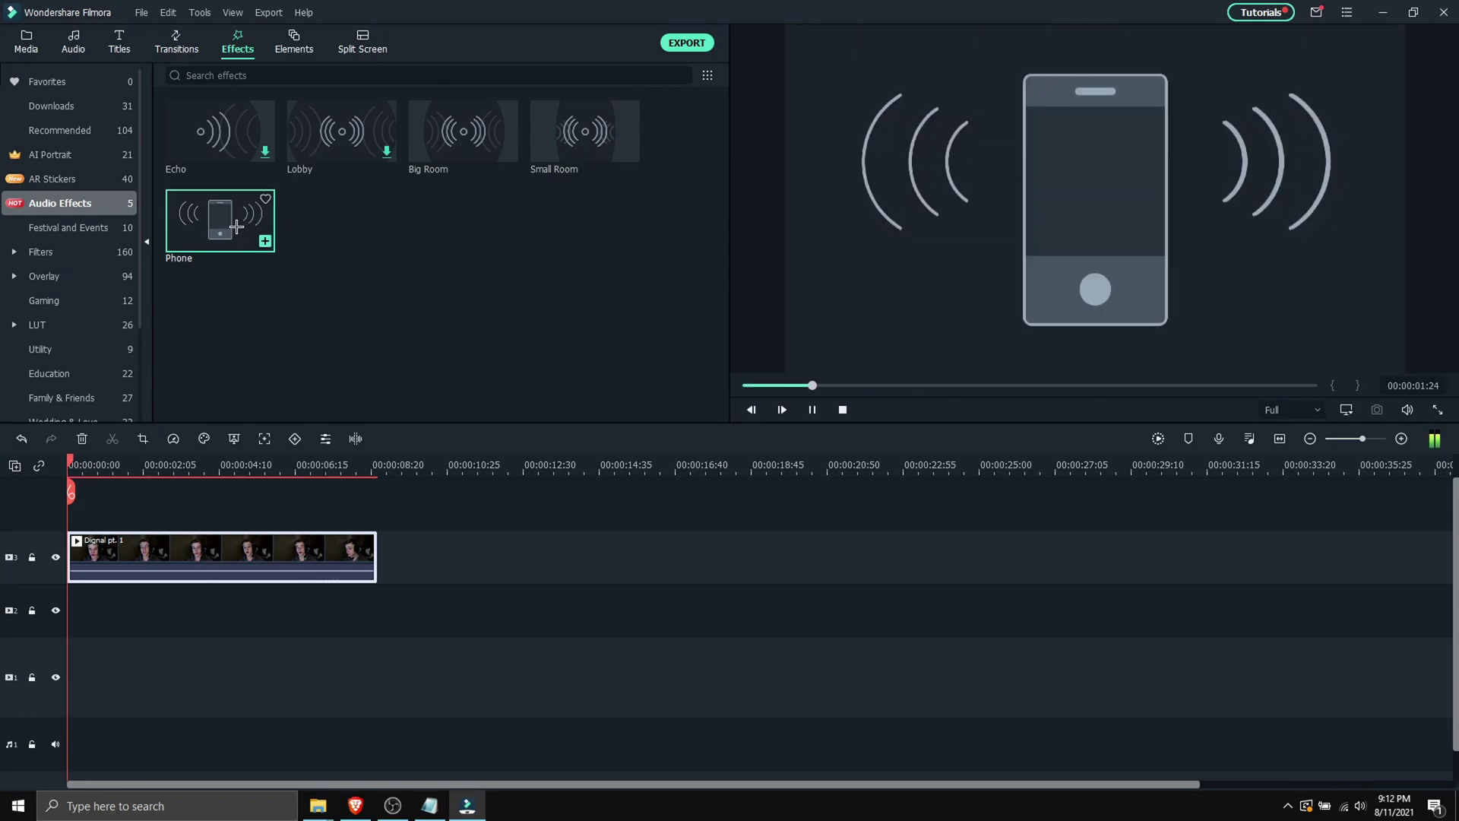
pyautogui.click(854, 385)
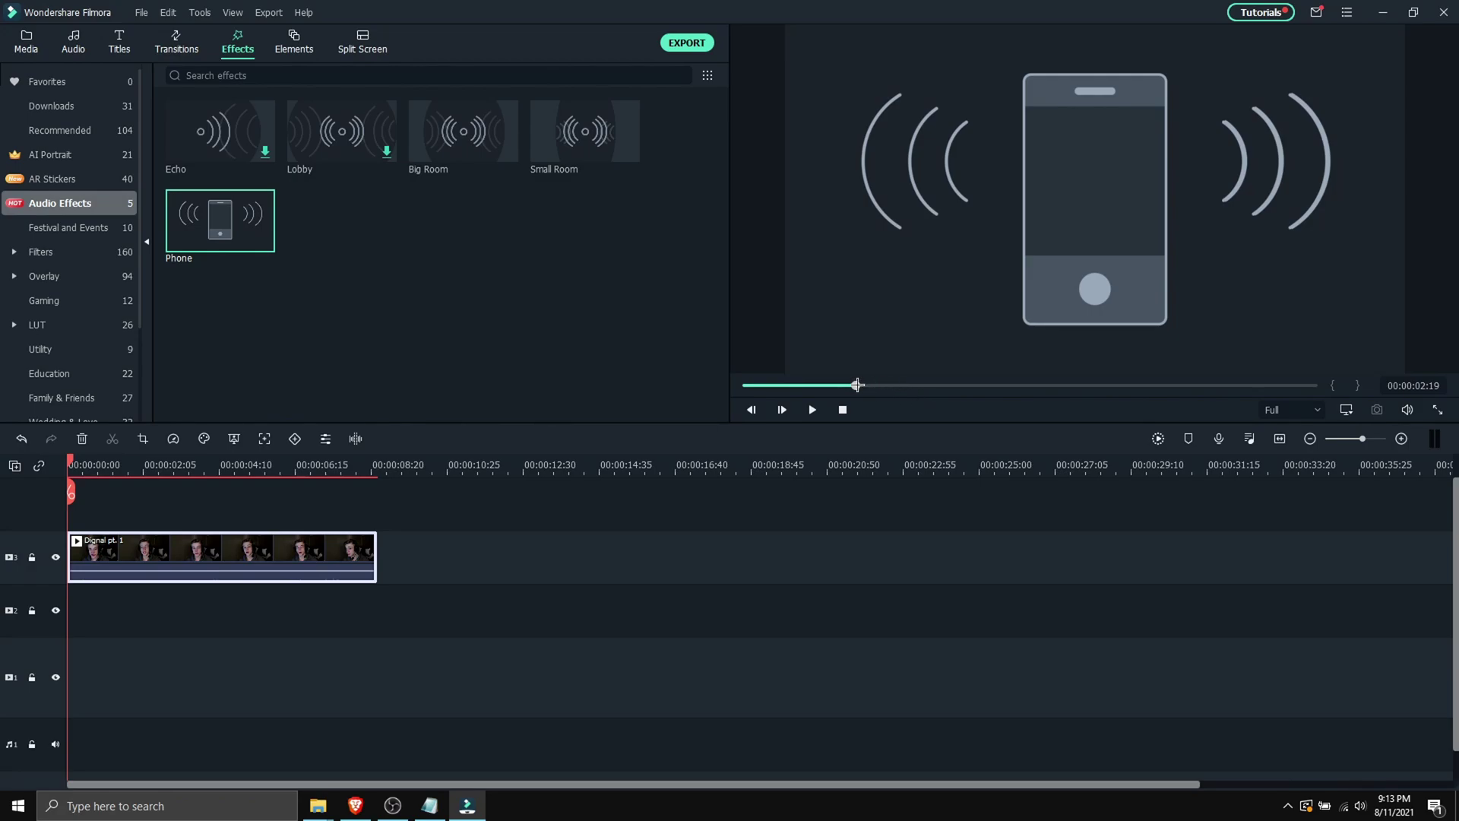
pyautogui.click(685, 344)
pyautogui.click(357, 137)
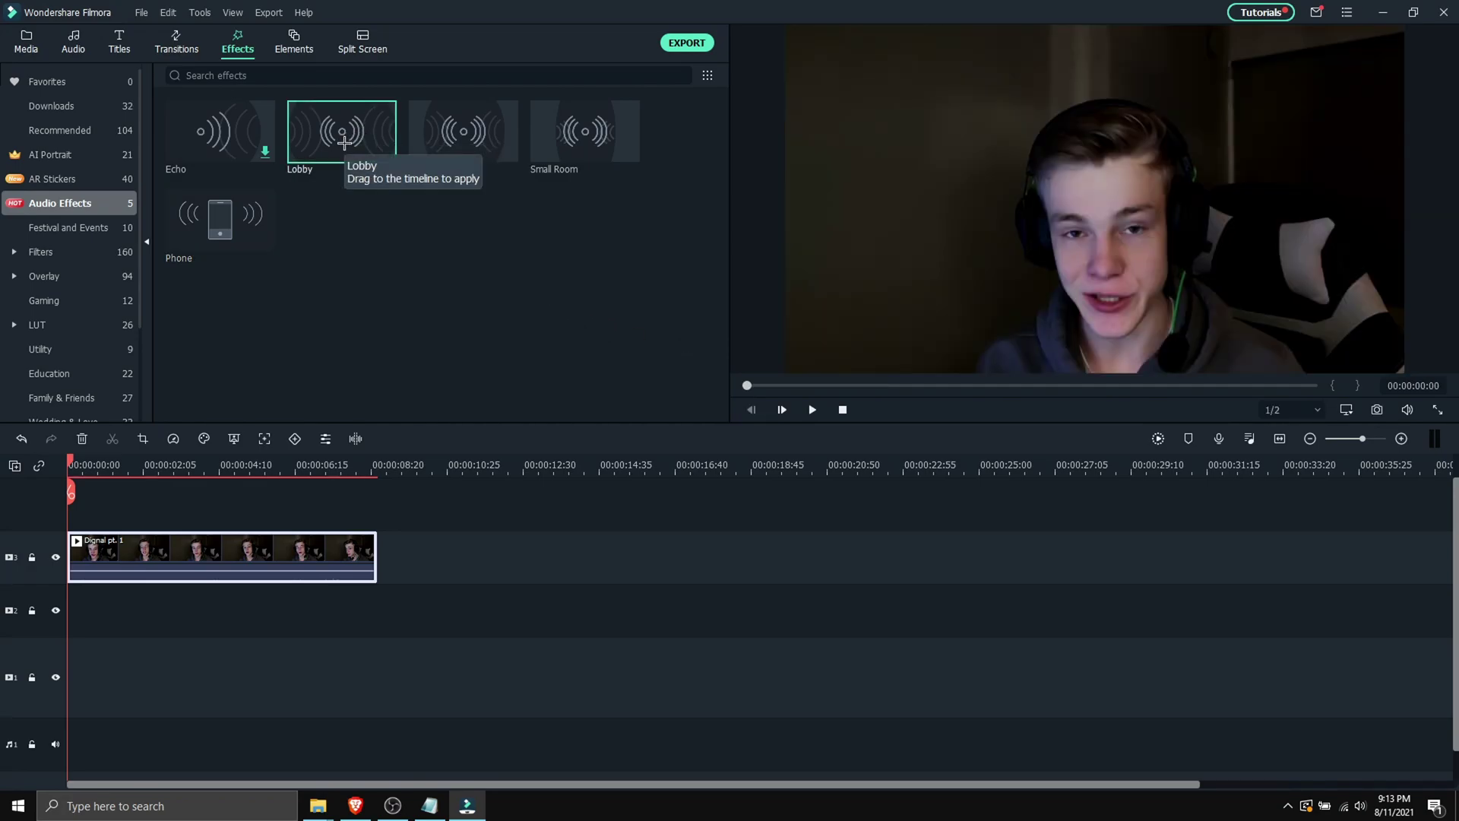
pyautogui.moveTo(344, 142); pyautogui.dragTo(106, 555)
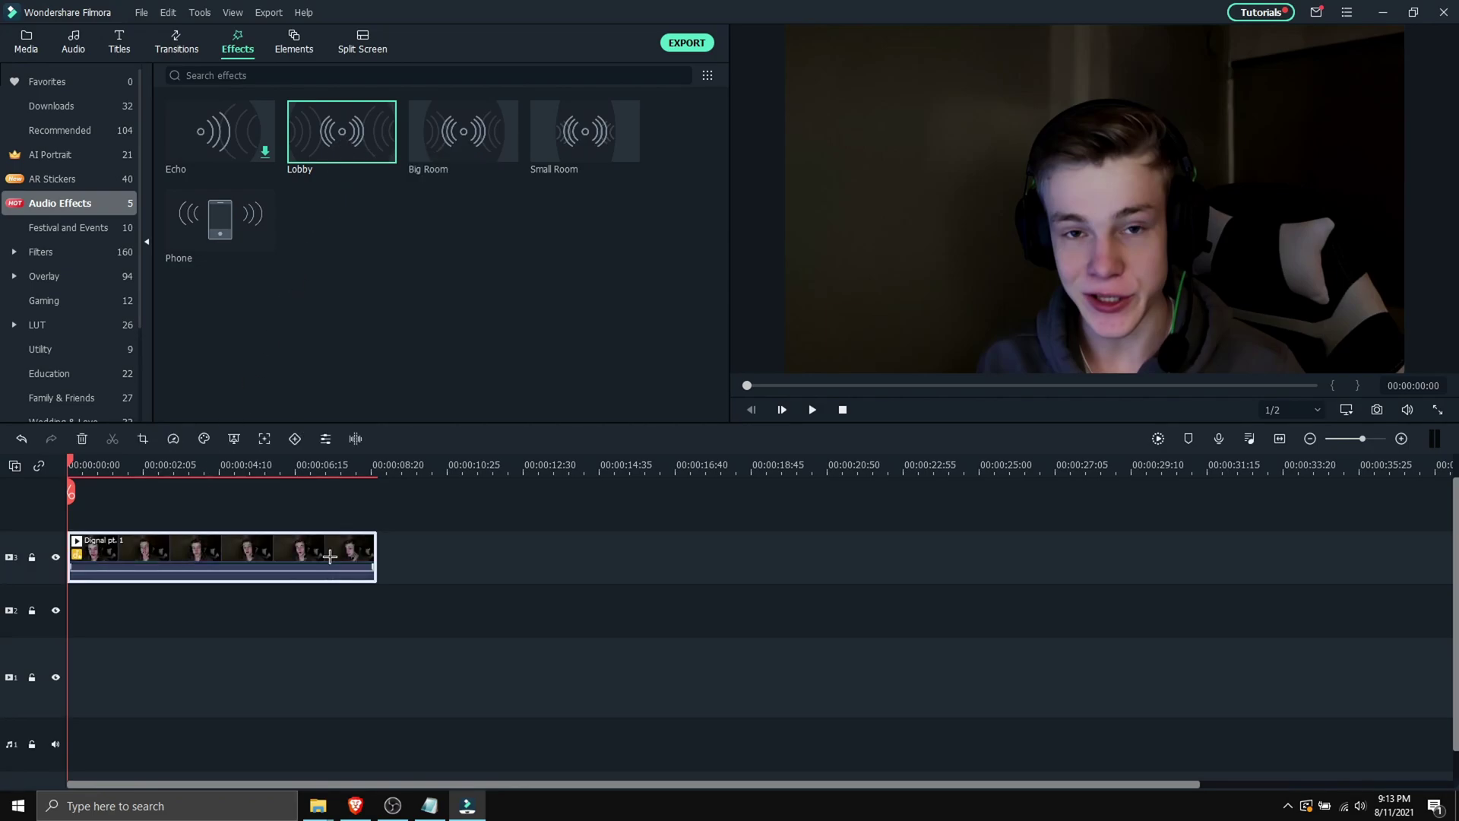
pyautogui.press('space')
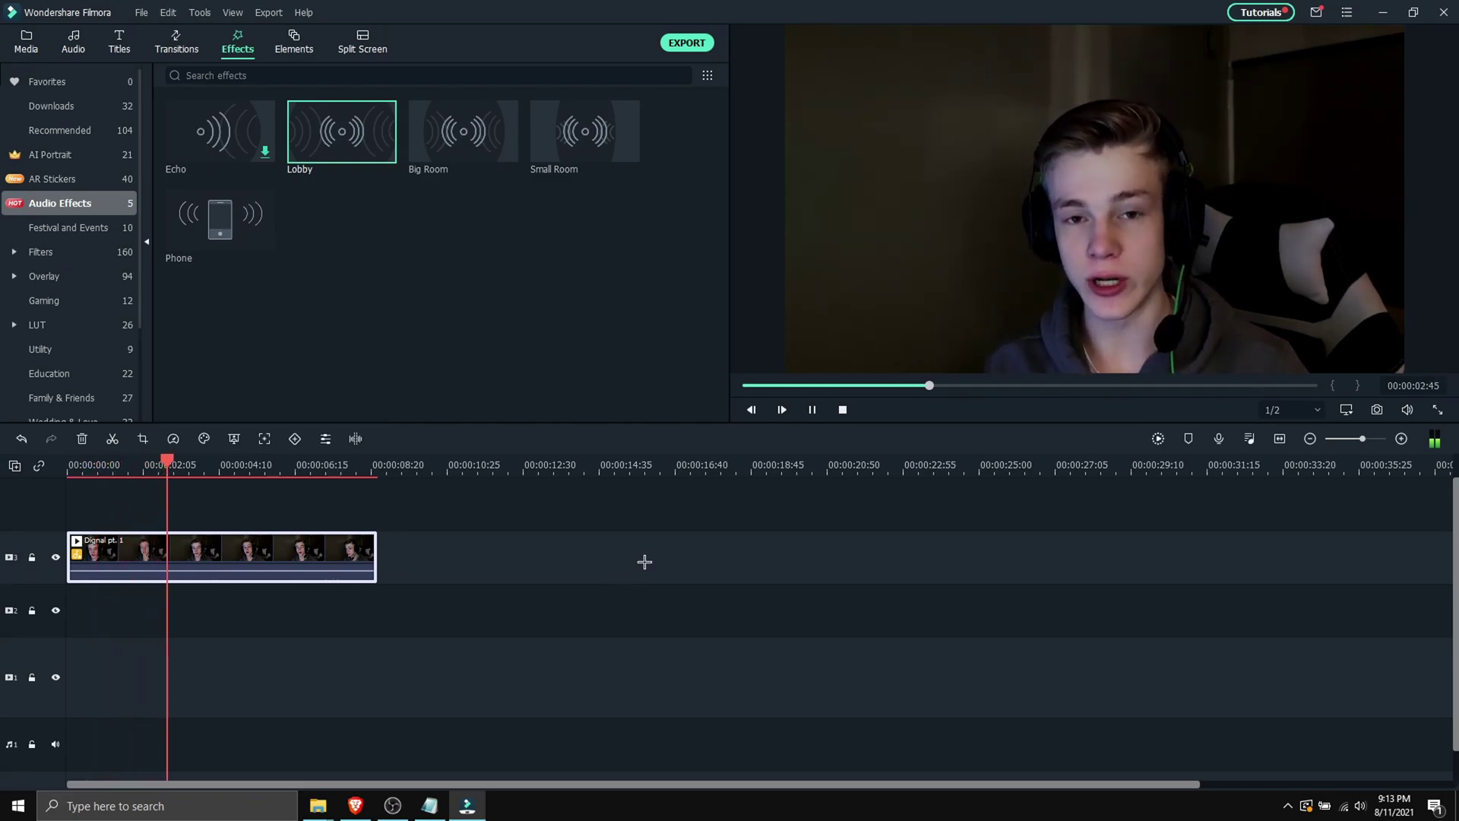
pyautogui.press('space')
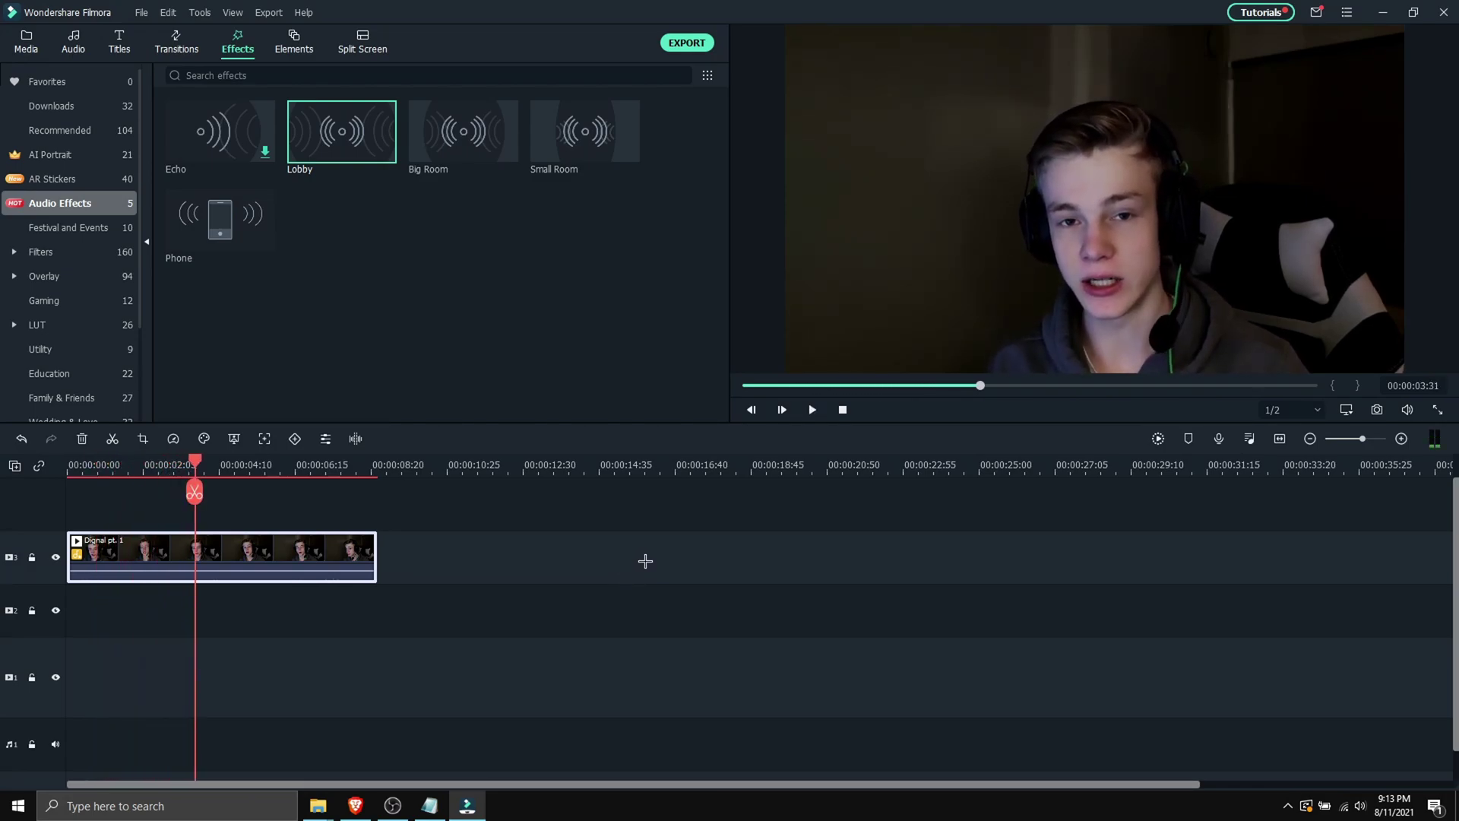
pyautogui.click(212, 509)
pyautogui.press('Home')
pyautogui.press('space')
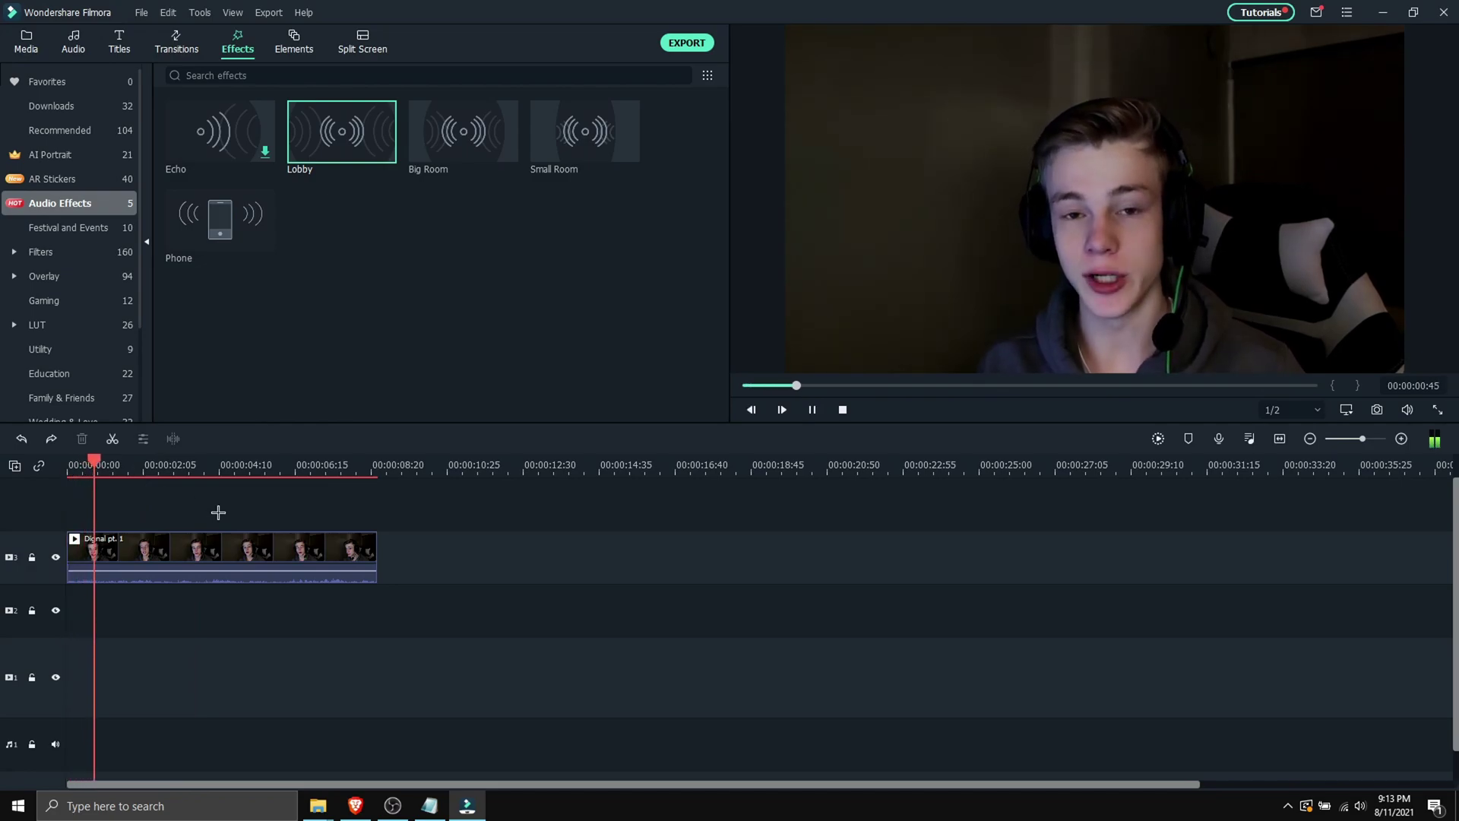
pyautogui.press('space')
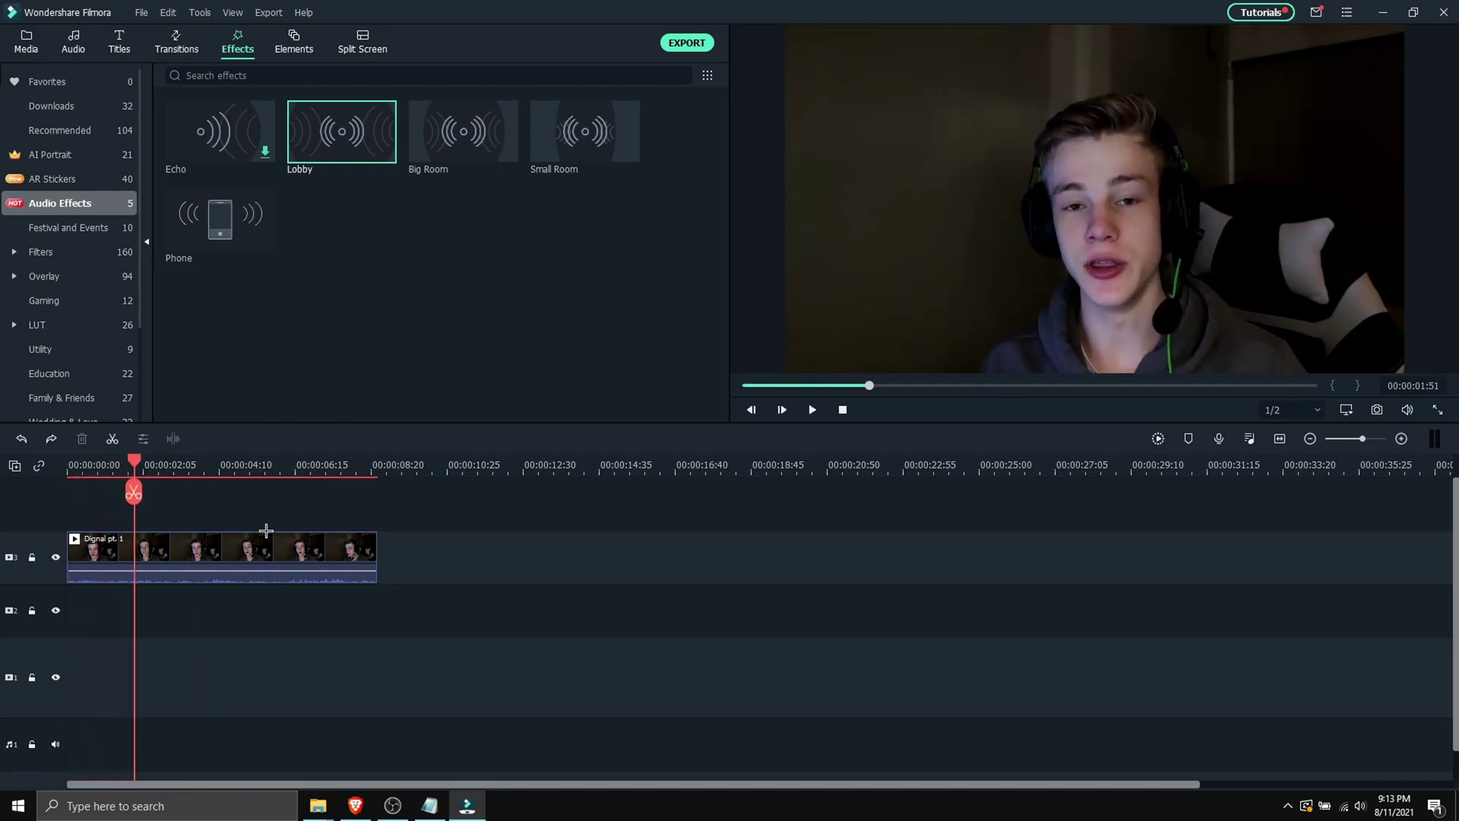
pyautogui.moveTo(134, 492); pyautogui.dragTo(93, 493)
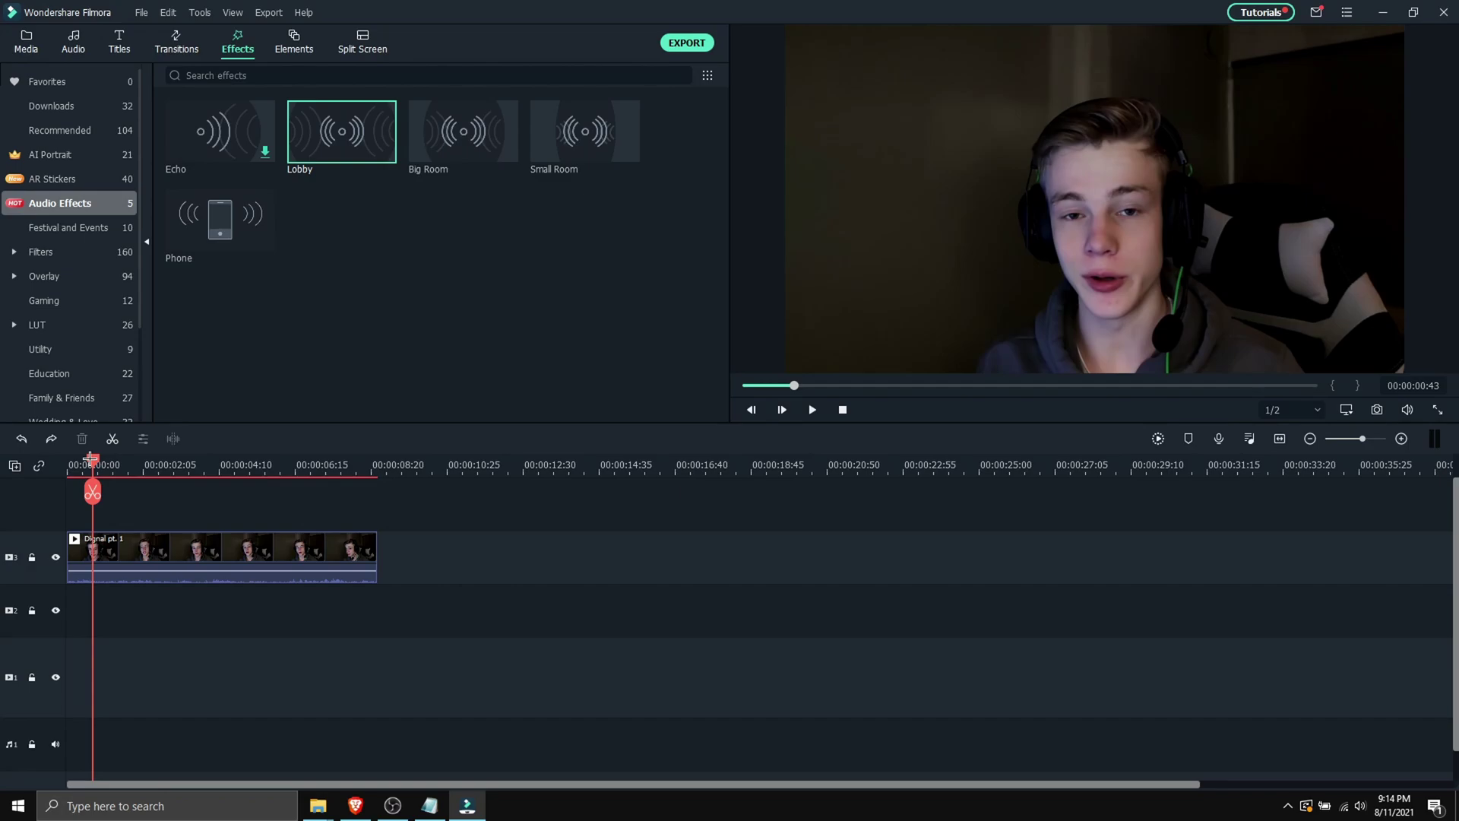
pyautogui.moveTo(91, 458); pyautogui.dragTo(164, 454)
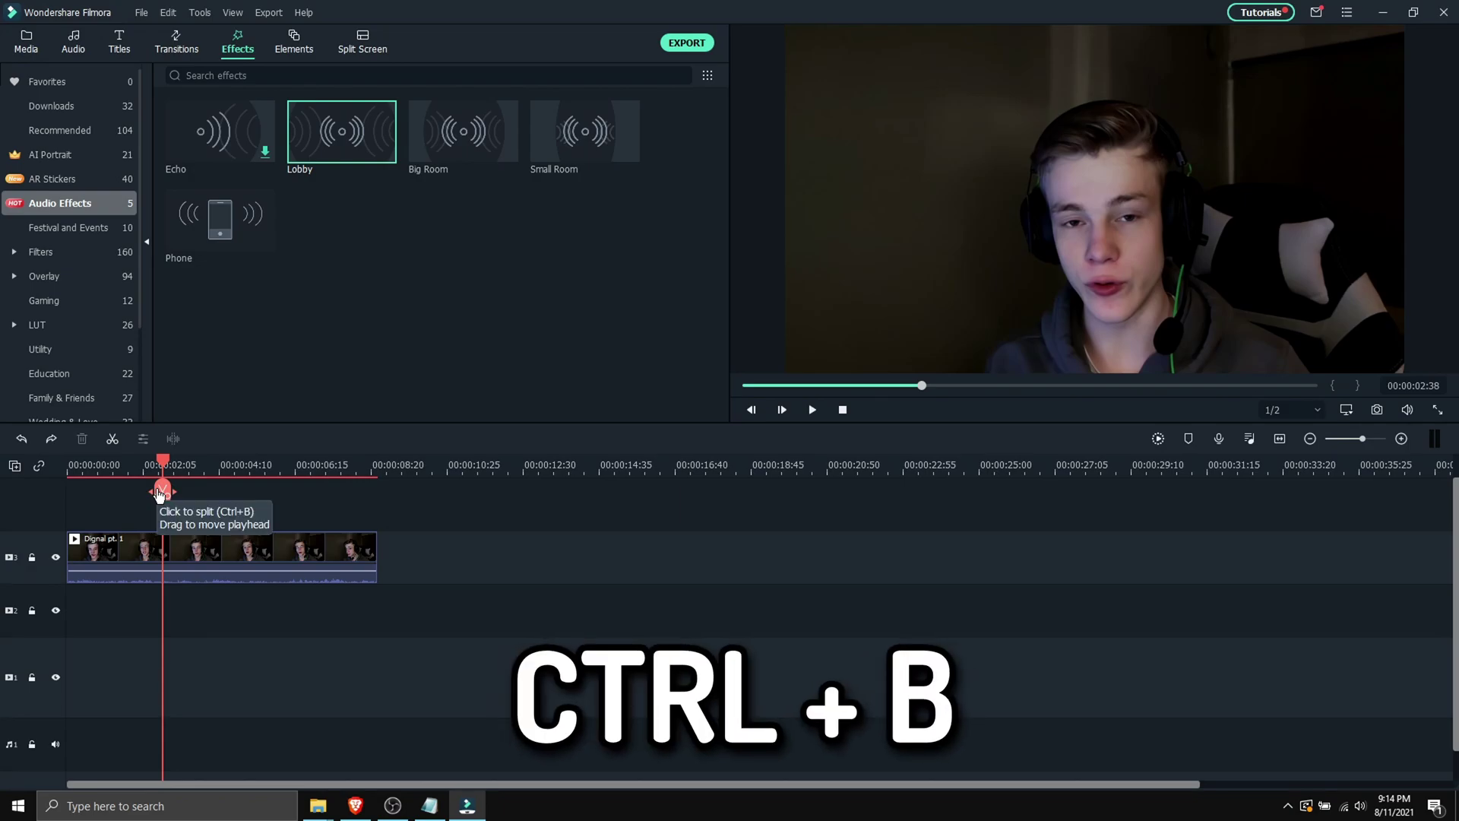
# - Split the Dignal pt. 1 clip at 00:00:02:38 and 00:00:04:36 into three pieces
pyautogui.hotkey('ctrl', 'b')
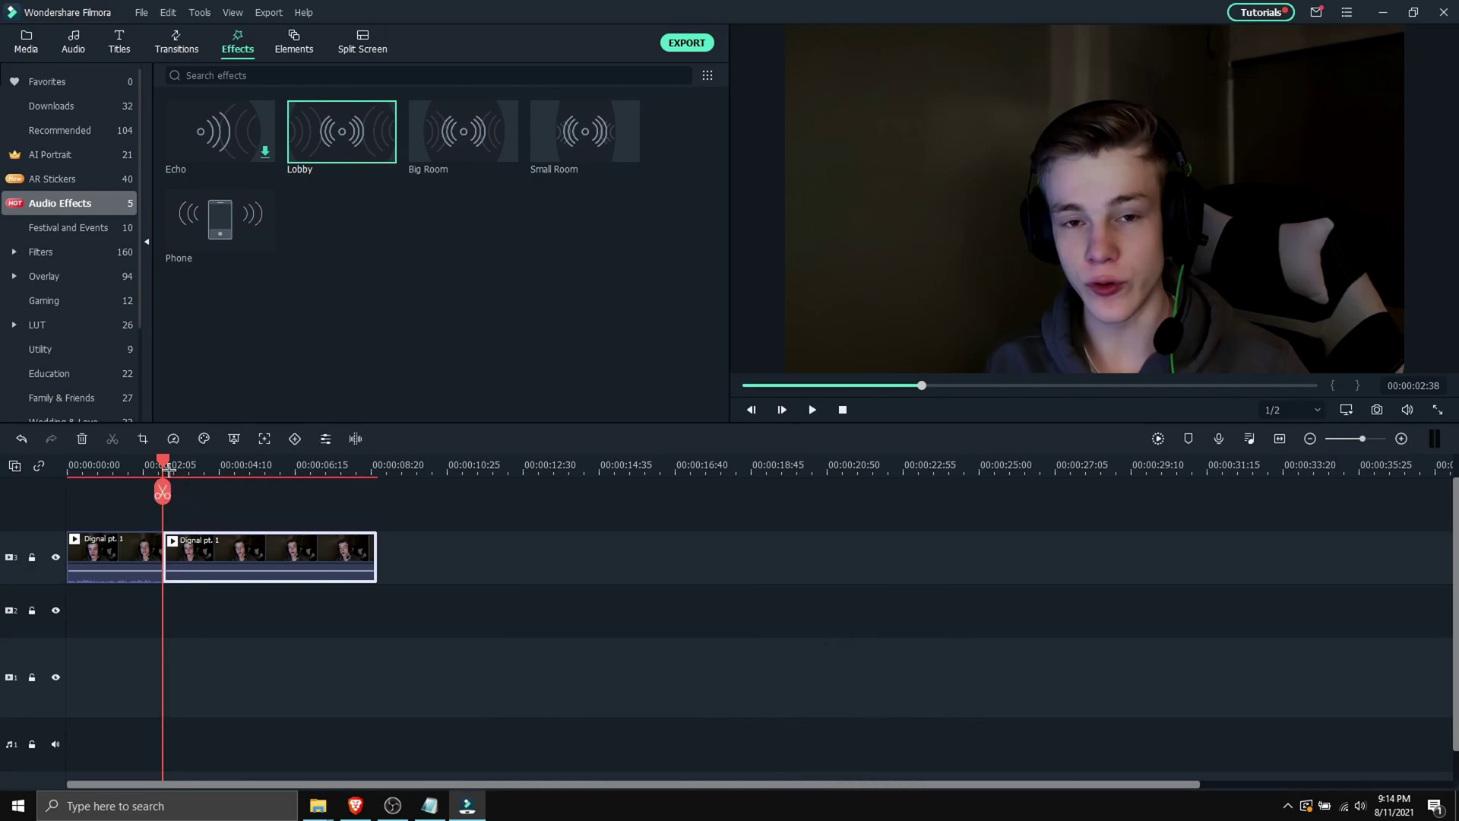
pyautogui.moveTo(162, 457); pyautogui.dragTo(235, 457)
pyautogui.click(236, 499)
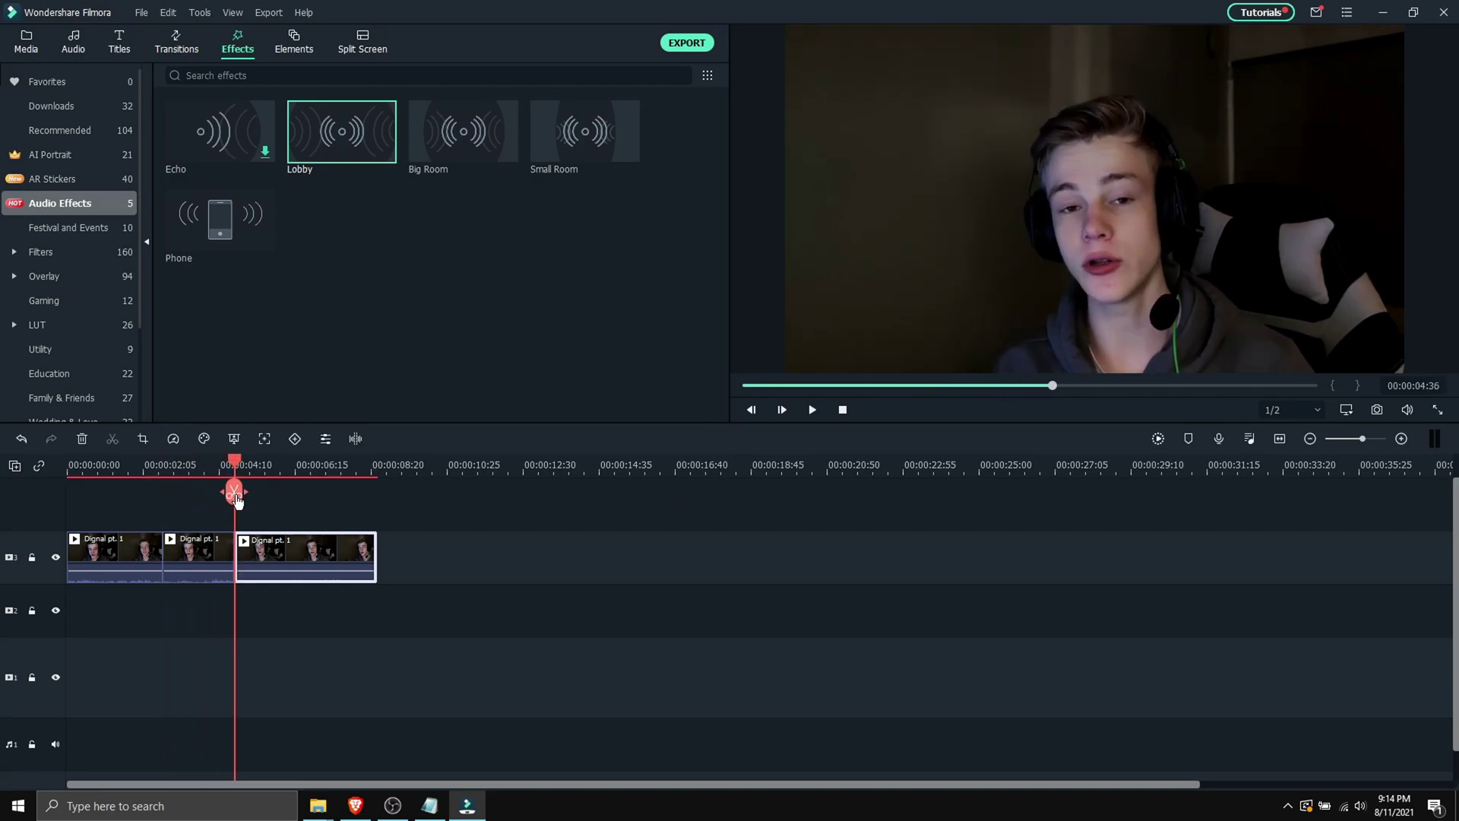
# - Apply the Lobby audio effect to the middle piece and play it back
pyautogui.click(144, 465)
pyautogui.click(190, 551)
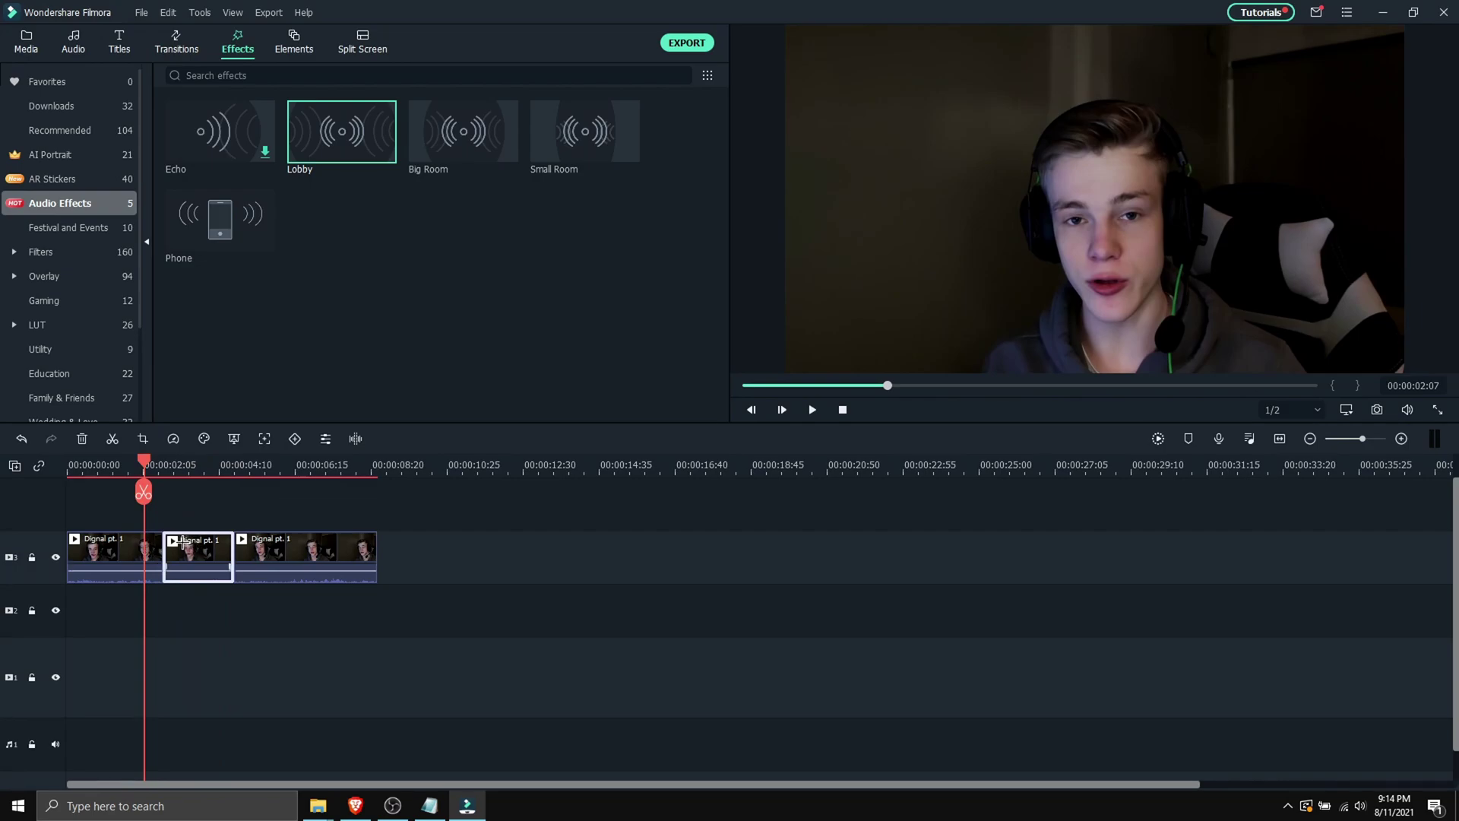
pyautogui.moveTo(351, 161); pyautogui.dragTo(195, 559)
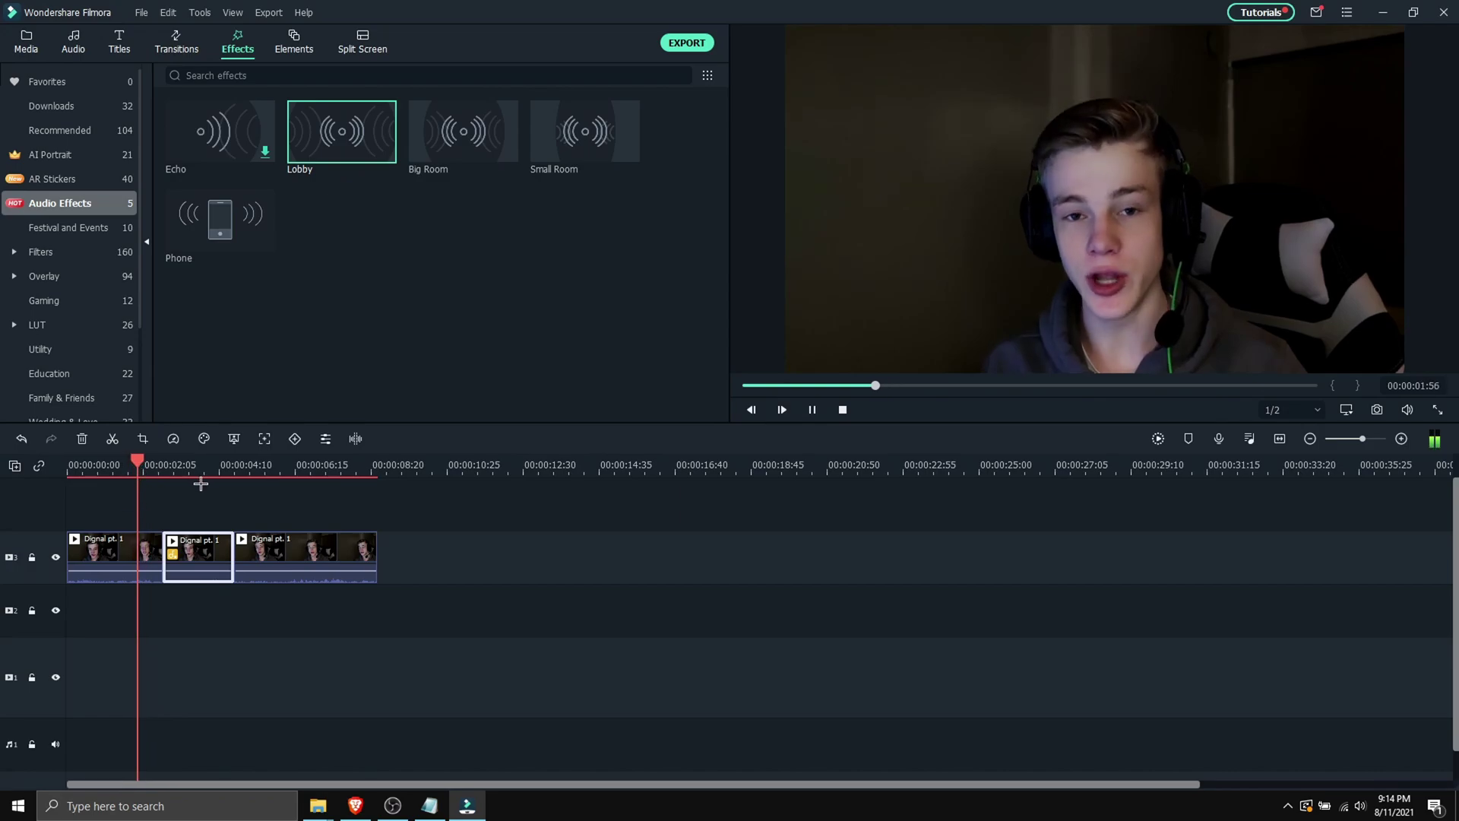
pyautogui.press('space')
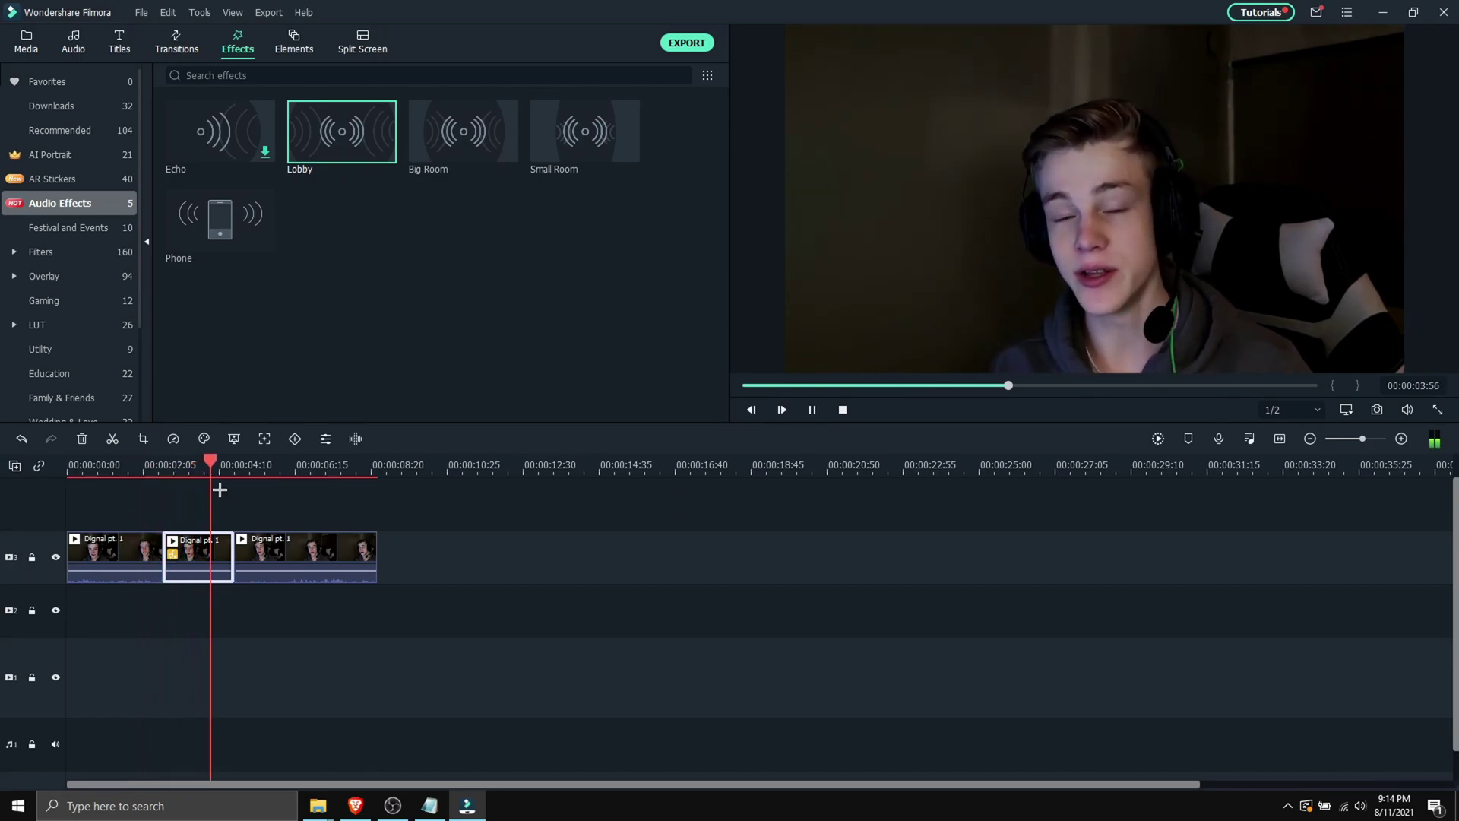
pyautogui.press('space')
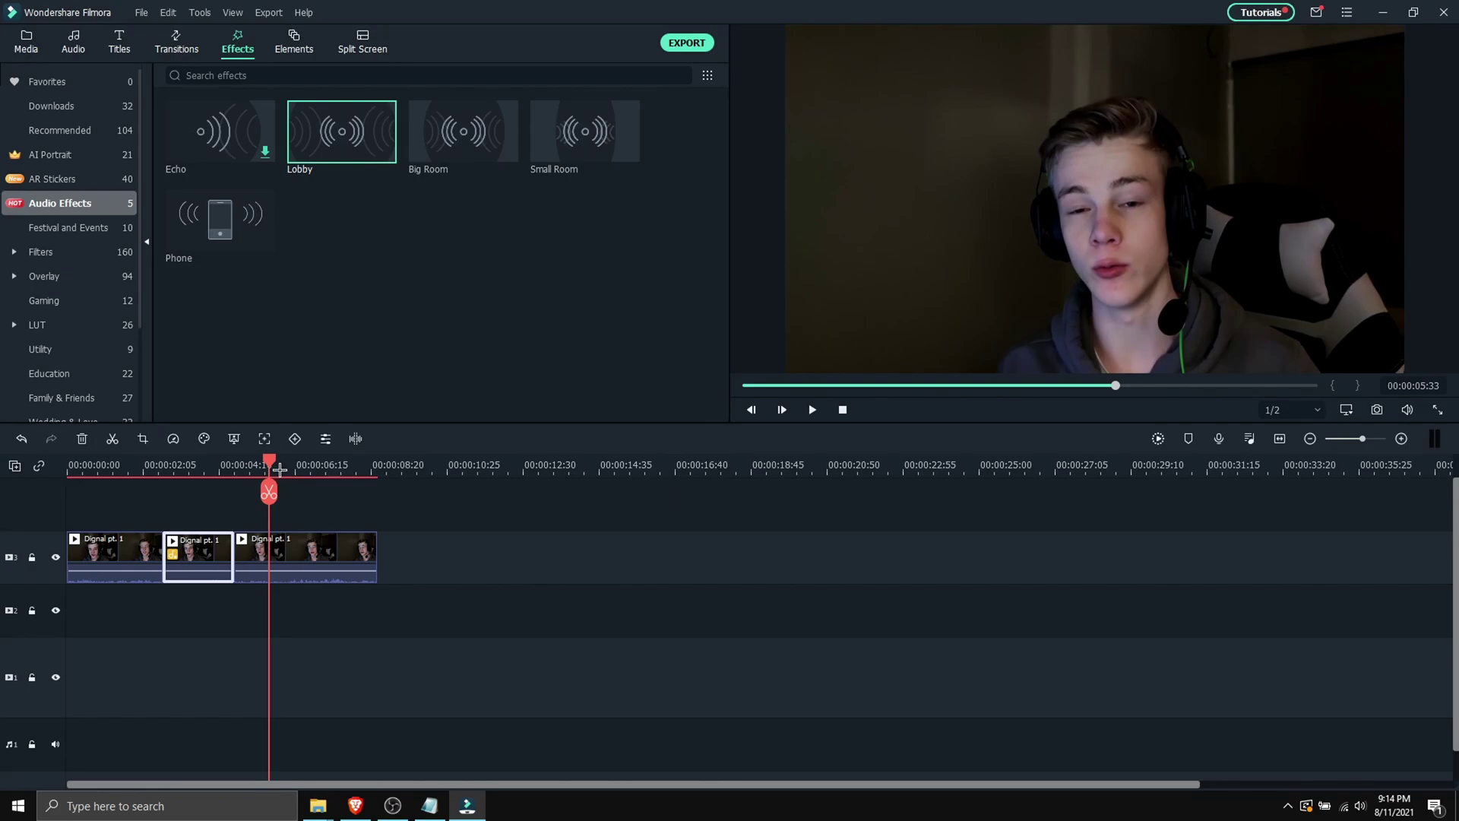